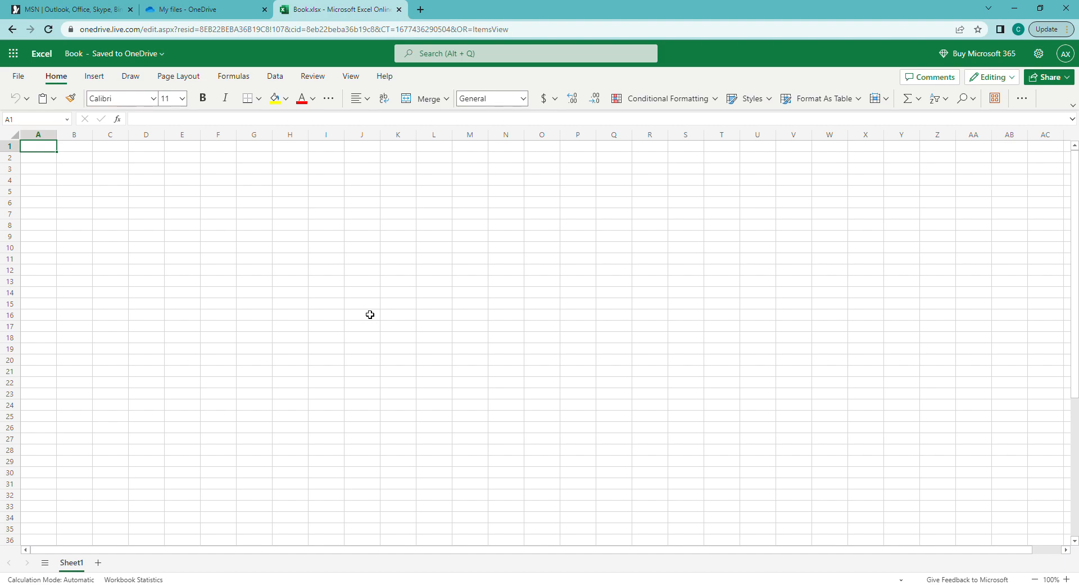
Enter the label 'Income' in cell A2
click(53, 173)
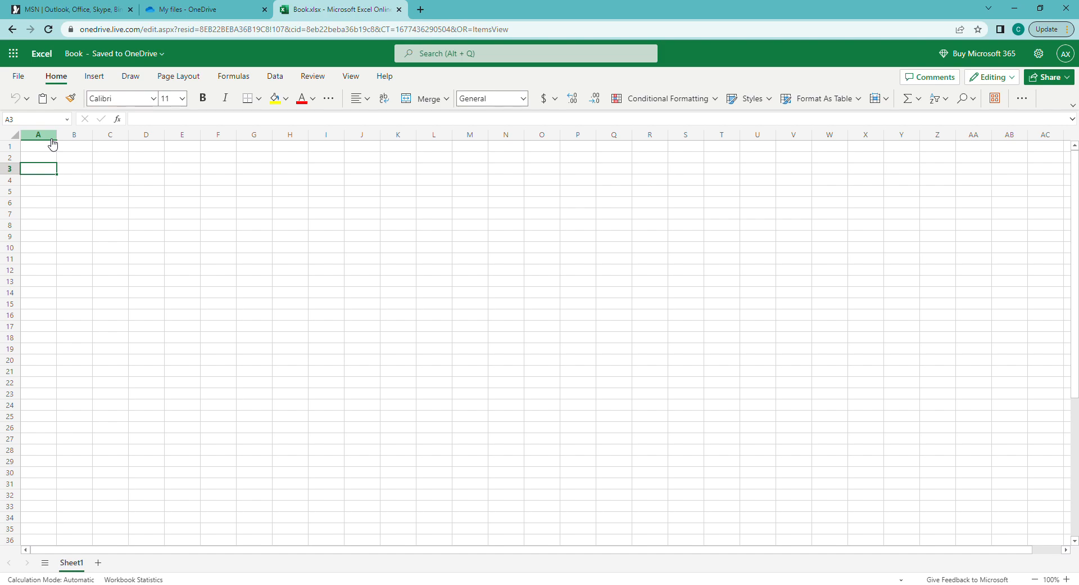
key(Up)
text(I)
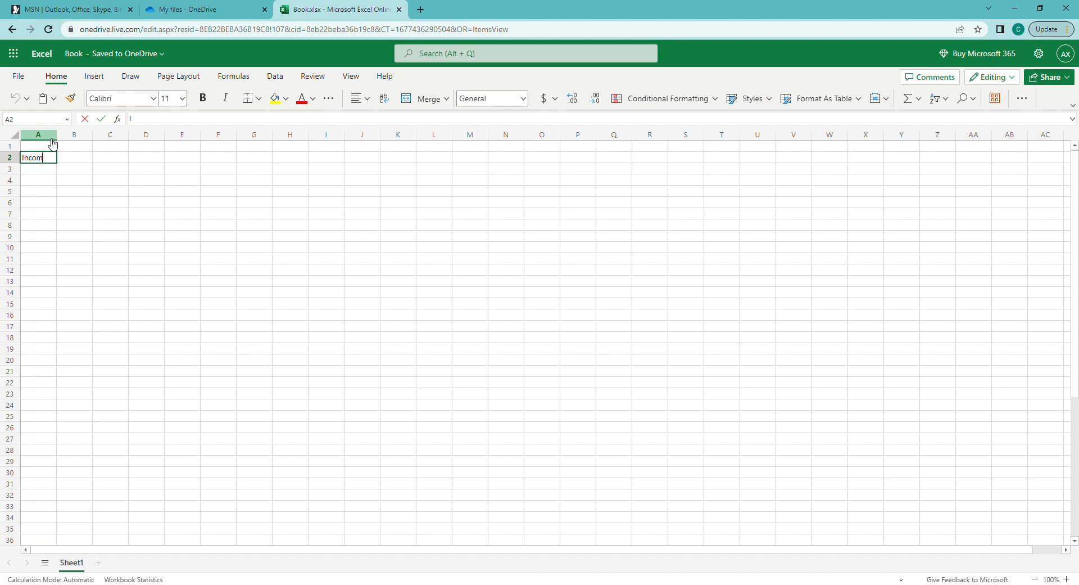
text(ncome)
key(Return)
key(Up)
key(Right)
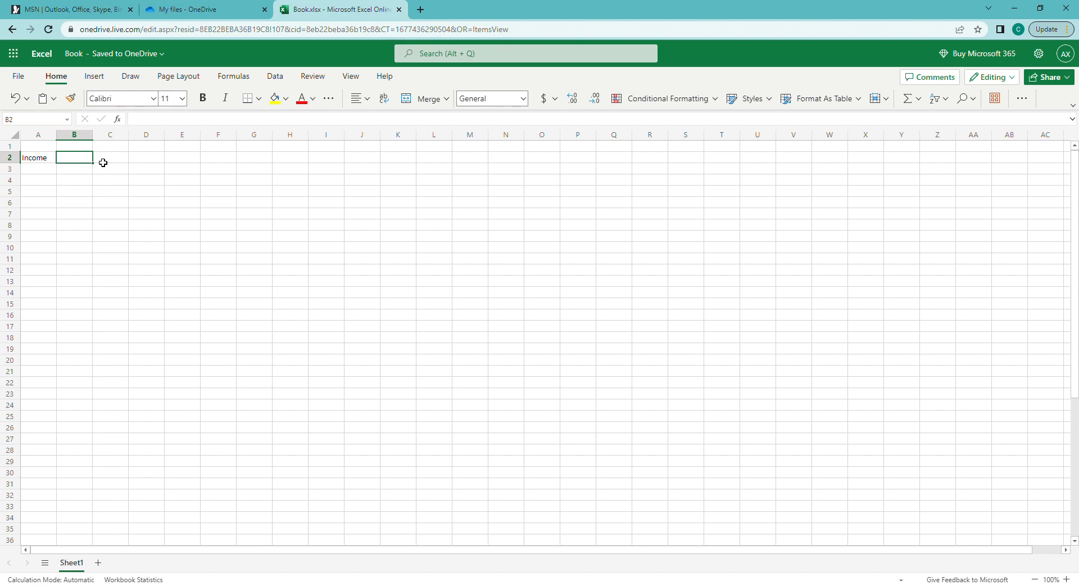
Change A2 to 'Income 1' and enter 'Income 2' in A3
drag(48, 158, 196, 521)
click(196, 521)
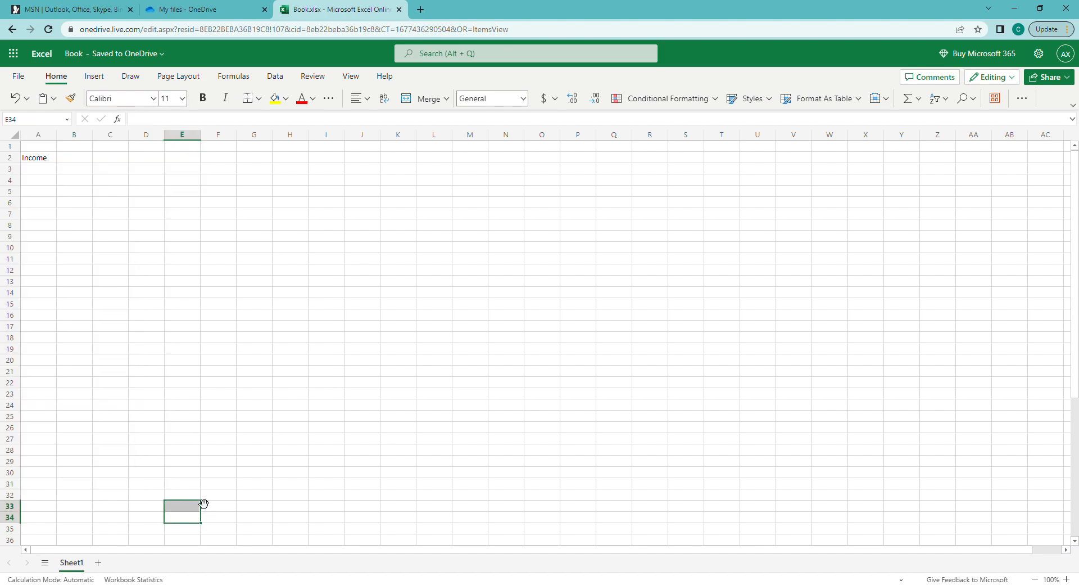
drag(38, 160, 241, 159)
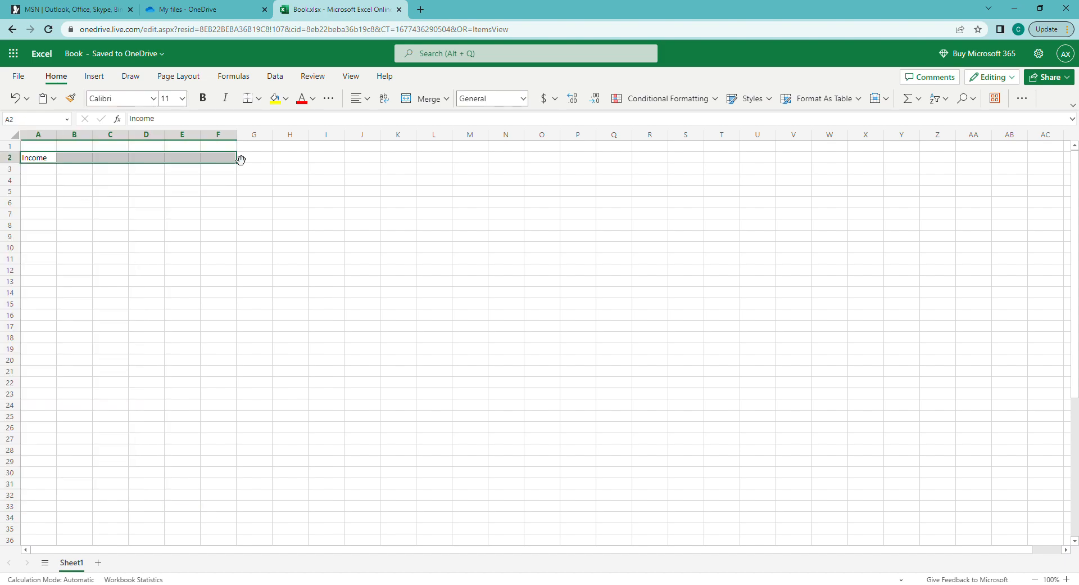
click(83, 161)
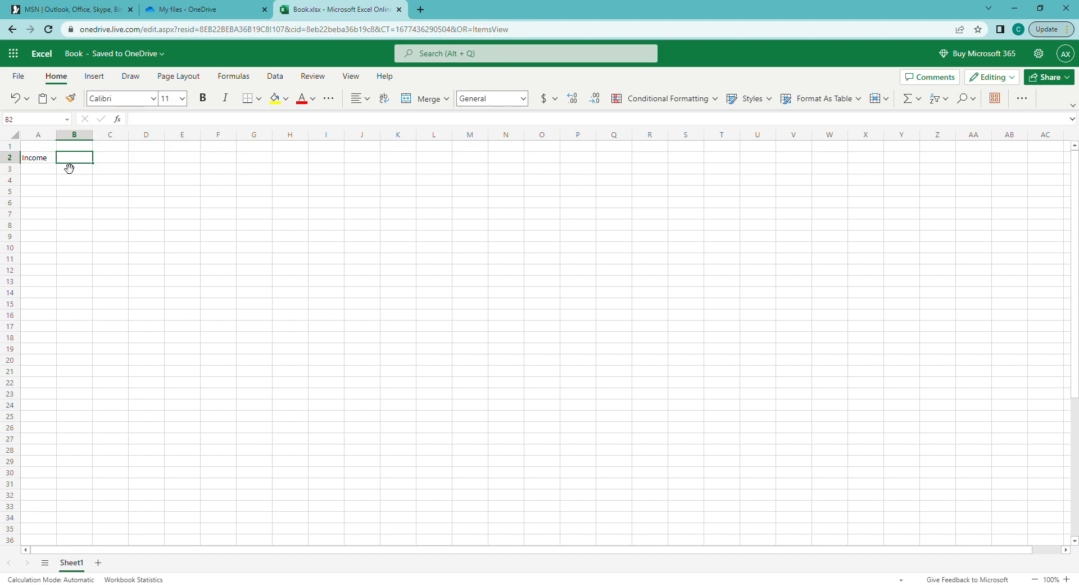
click(49, 163)
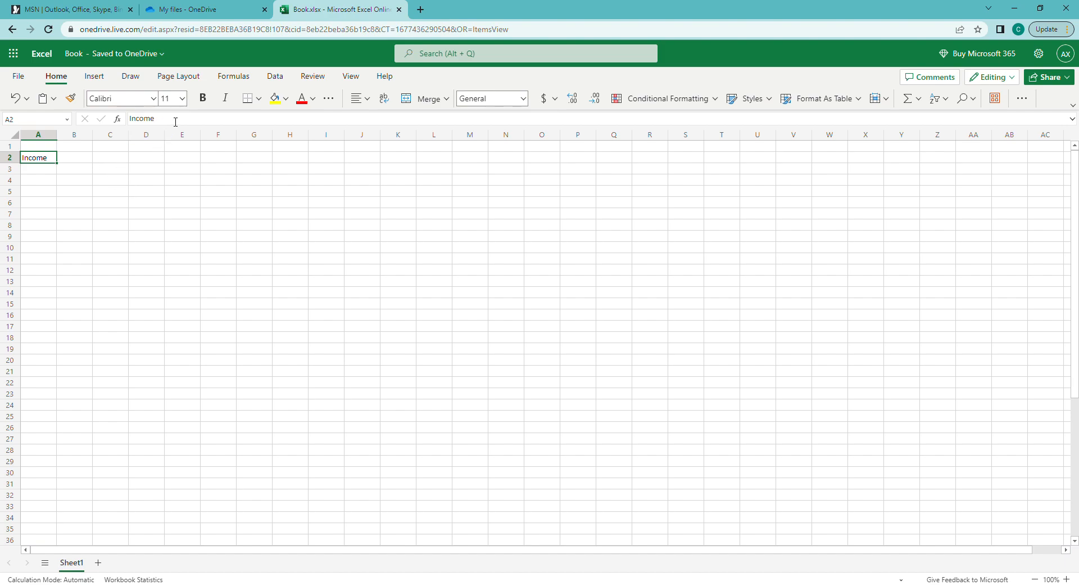
click(211, 119)
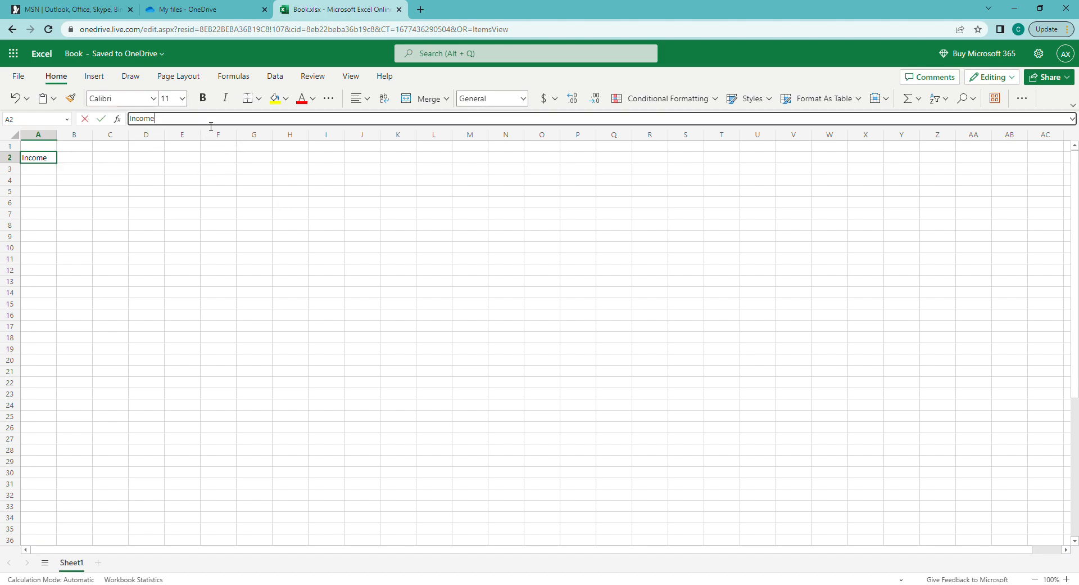
key(Return)
text(Income)
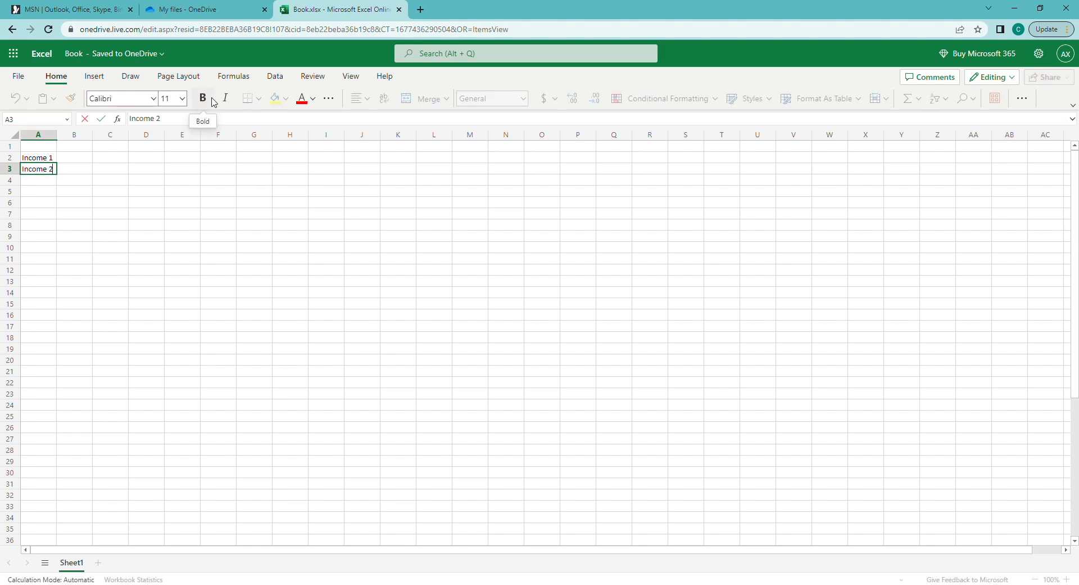
key(Return)
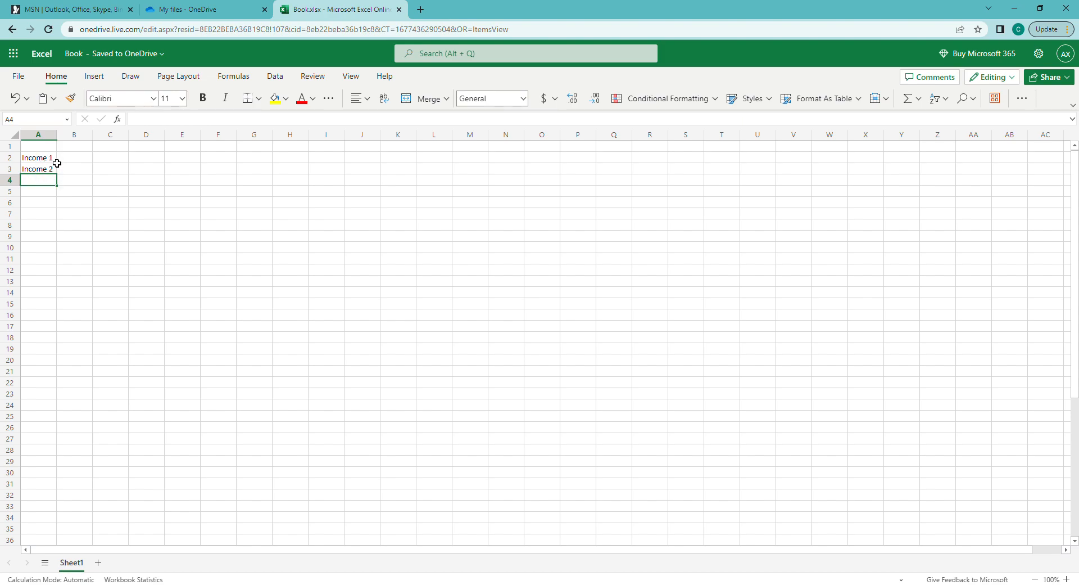
Nudge column A's border a little wider, then clear the selections and land on A5
drag(64, 137, 62, 137)
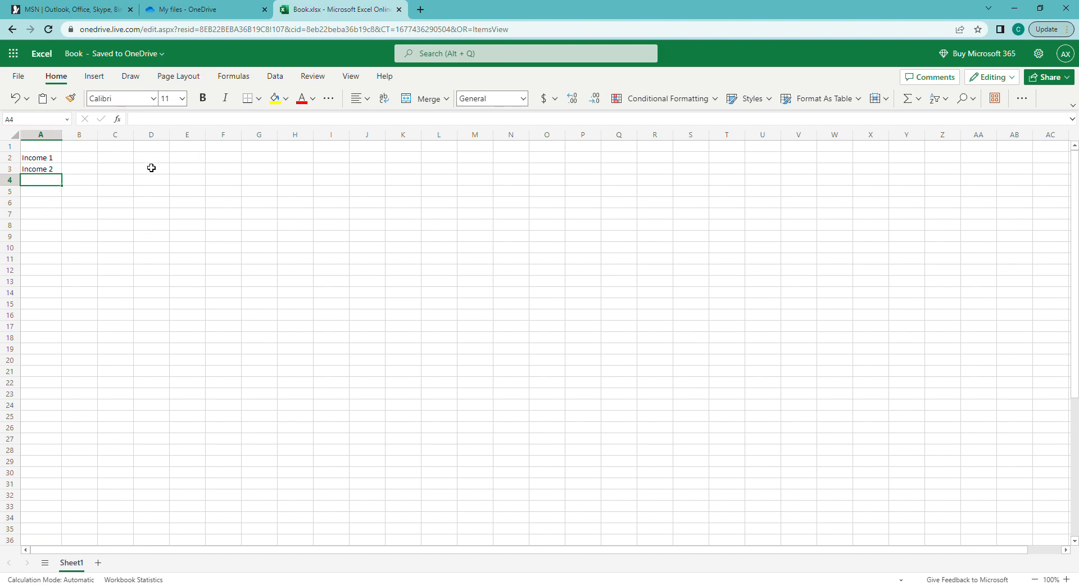
drag(79, 160, 251, 520)
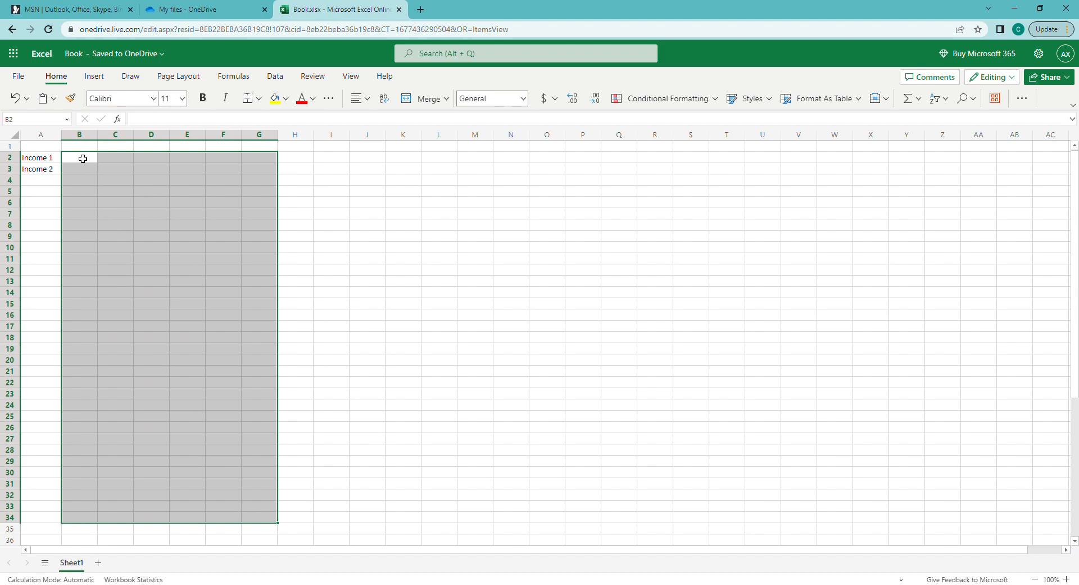
double_click(82, 159)
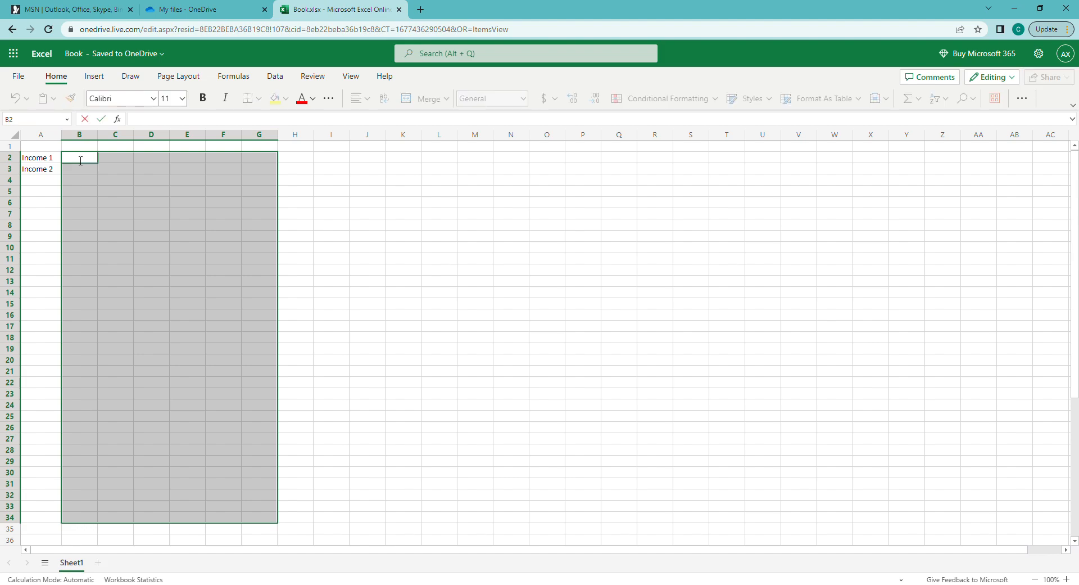
click(80, 179)
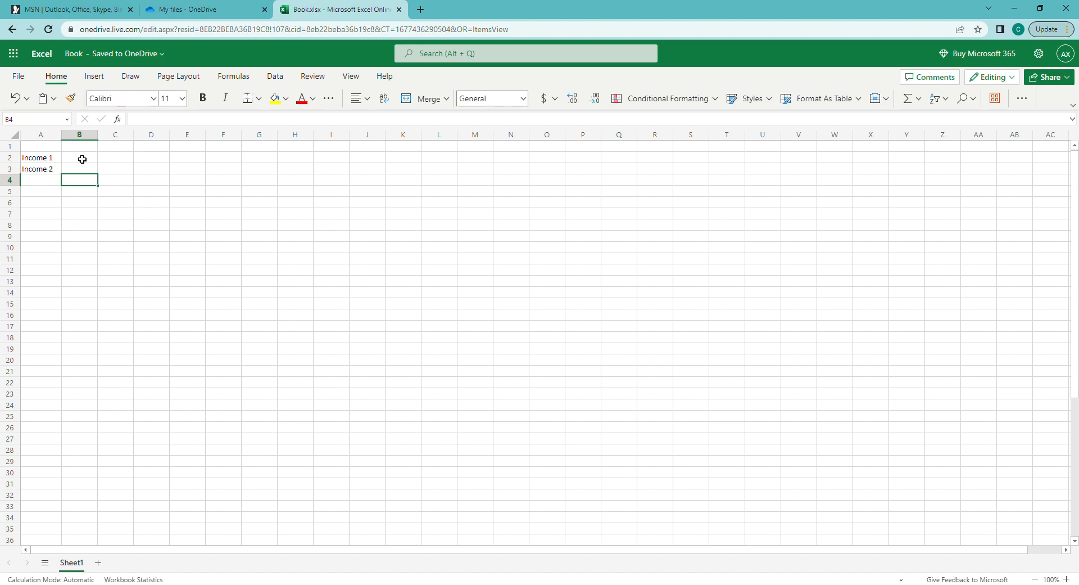
mouse_move(45, 160)
mouse_down()
mouse_move(65, 198)
mouse_move(326, 346)
mouse_move(329, 387)
mouse_up()
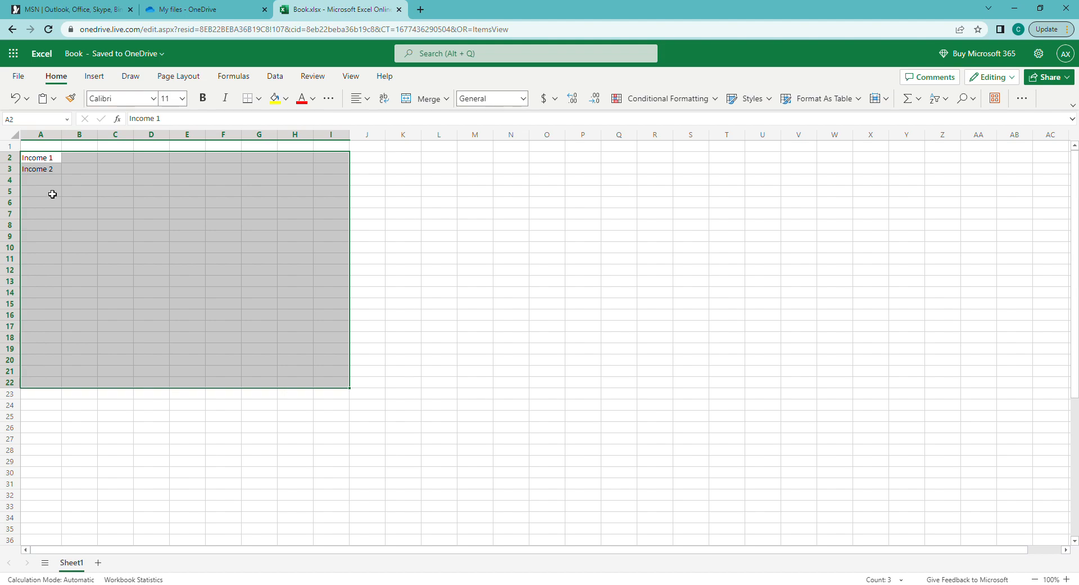
click(52, 194)
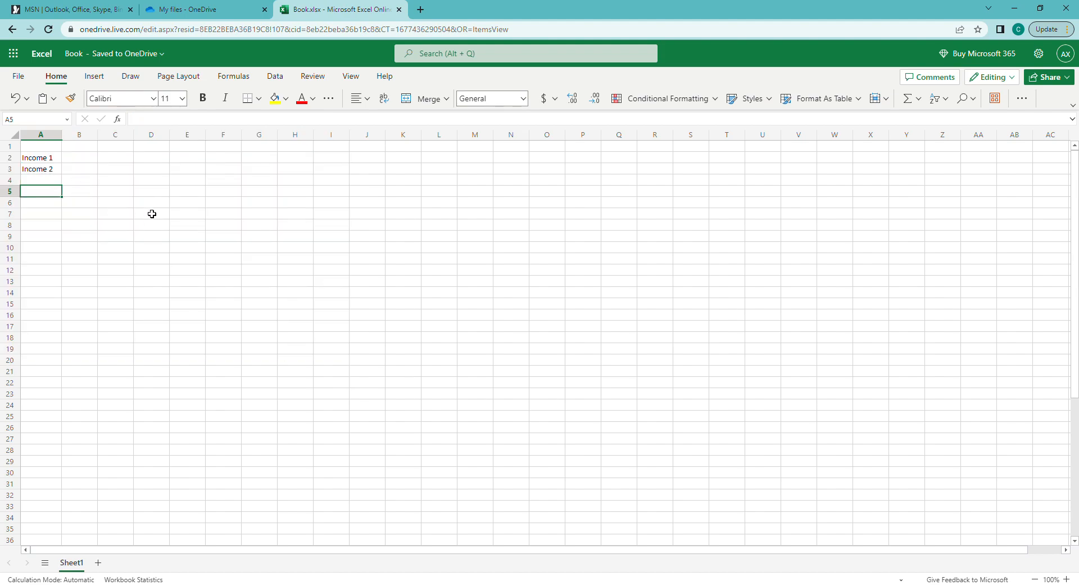
Widen column A further and enter 'Rent/Mortgage' in A5, correcting the misspelling
drag(62, 135, 110, 169)
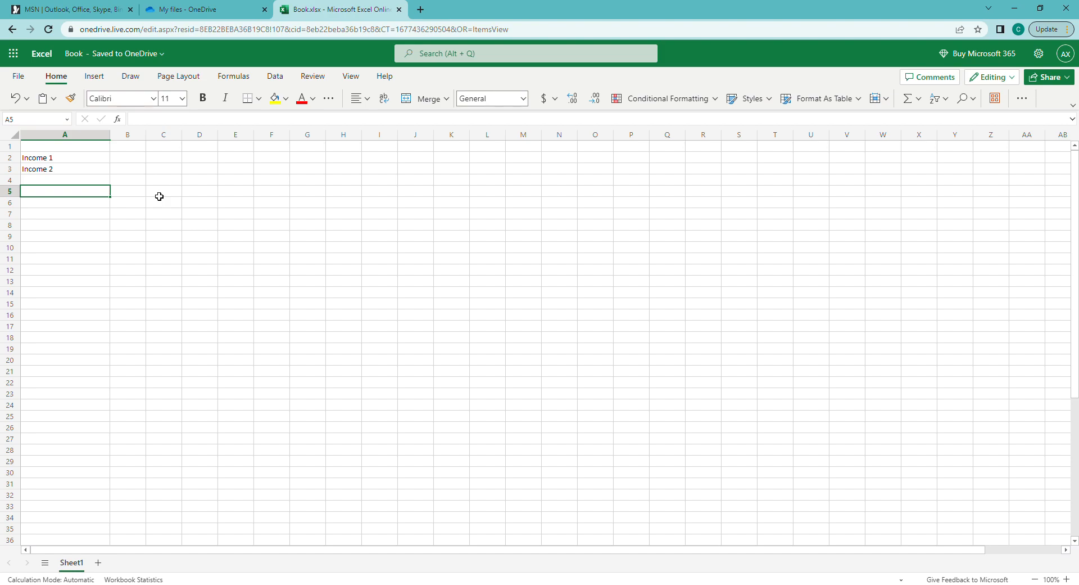
text(Rent/Morg)
text(agage)
key(Return)
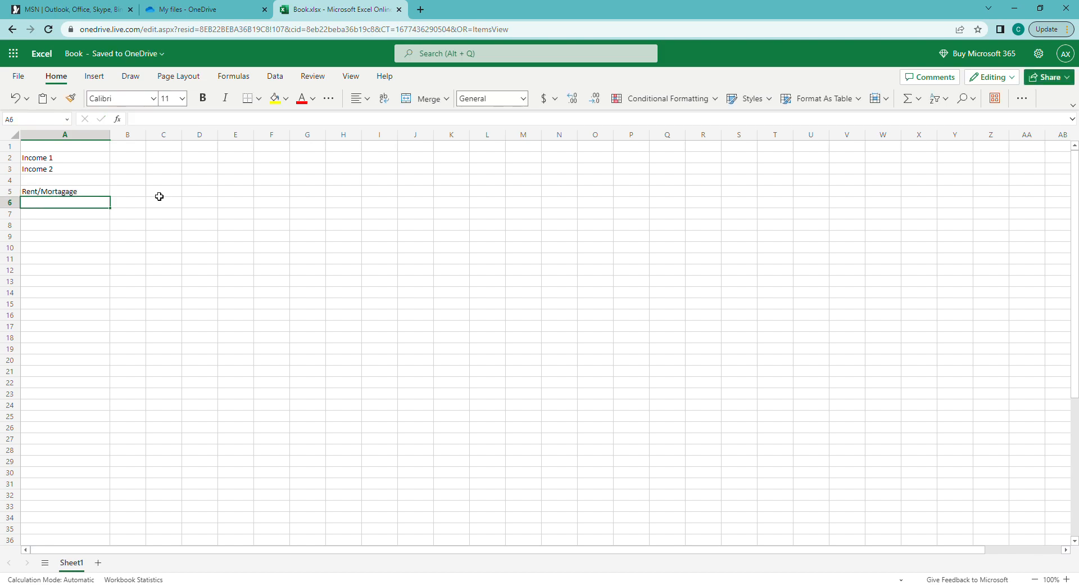
key(Up)
key(F2)
key(BackSpace)
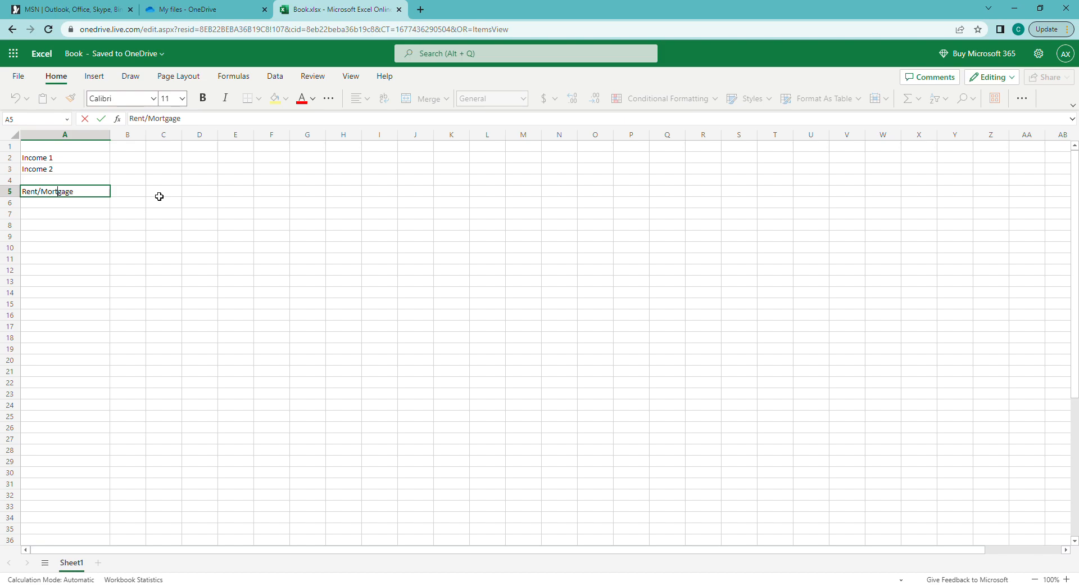
key(Return)
key(Up)
key(Up)
key(Up)
key(shift+Up)
key(Down)
key(Down)
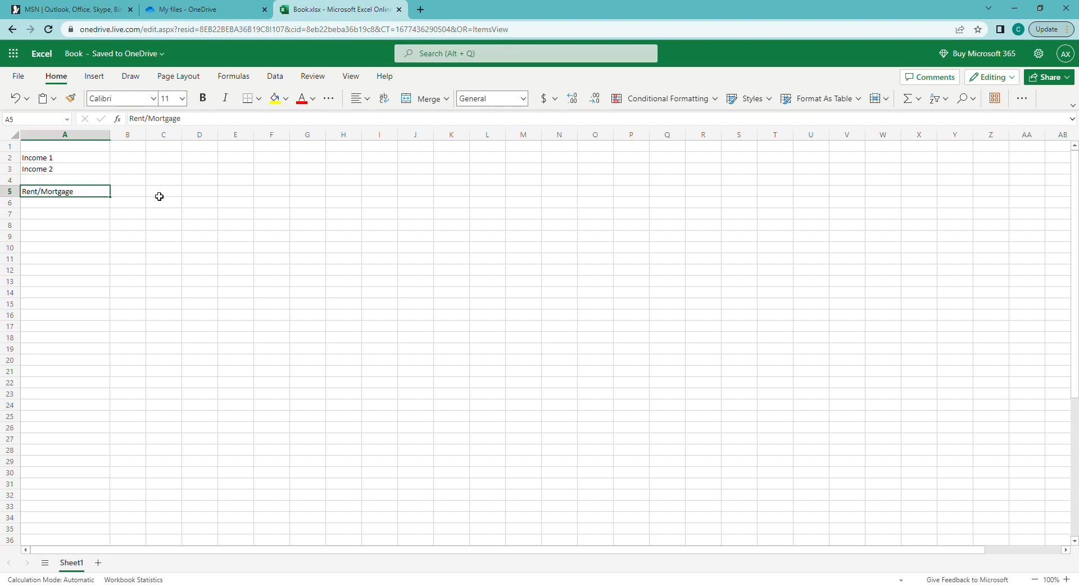
key(Right)
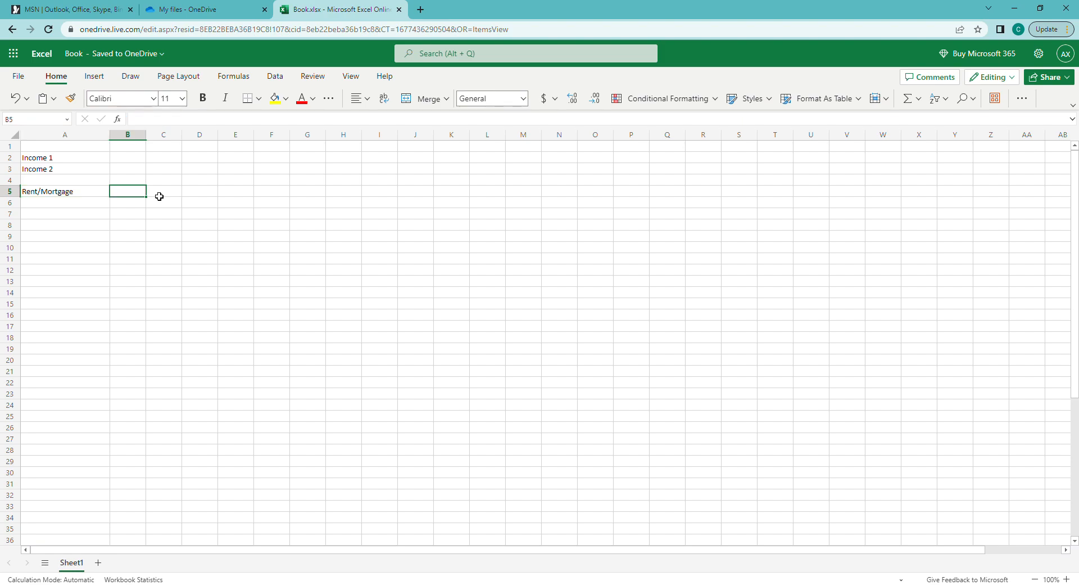
Enter the heading 'Model 1' in cell B1
click(128, 135)
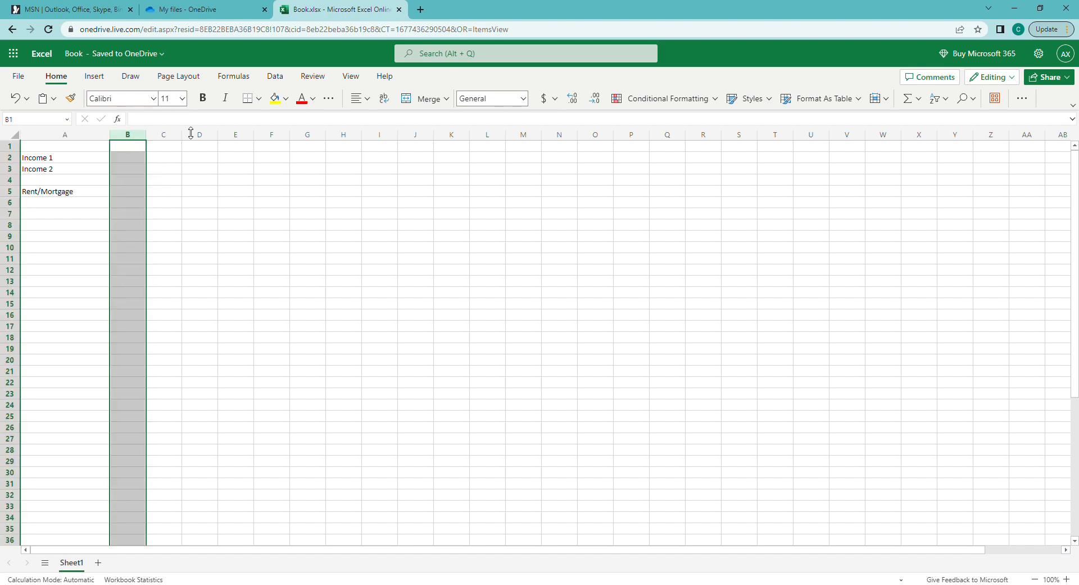
click(191, 148)
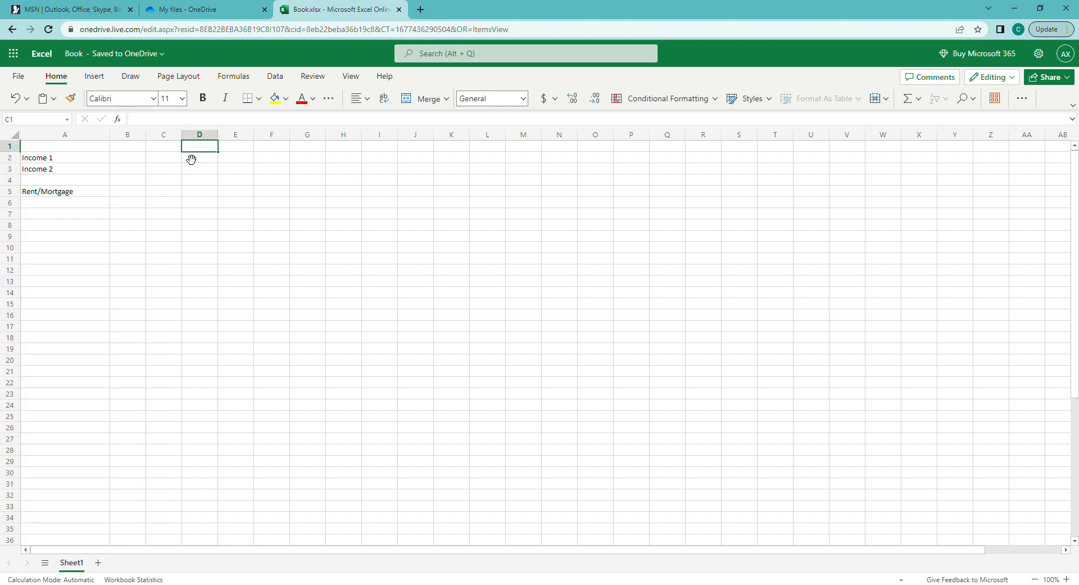
click(141, 148)
text(MOdel 1)
key(Return)
key(Up)
text(2)
key(Left)
key(Right)
text(Model 1)
key(Return)
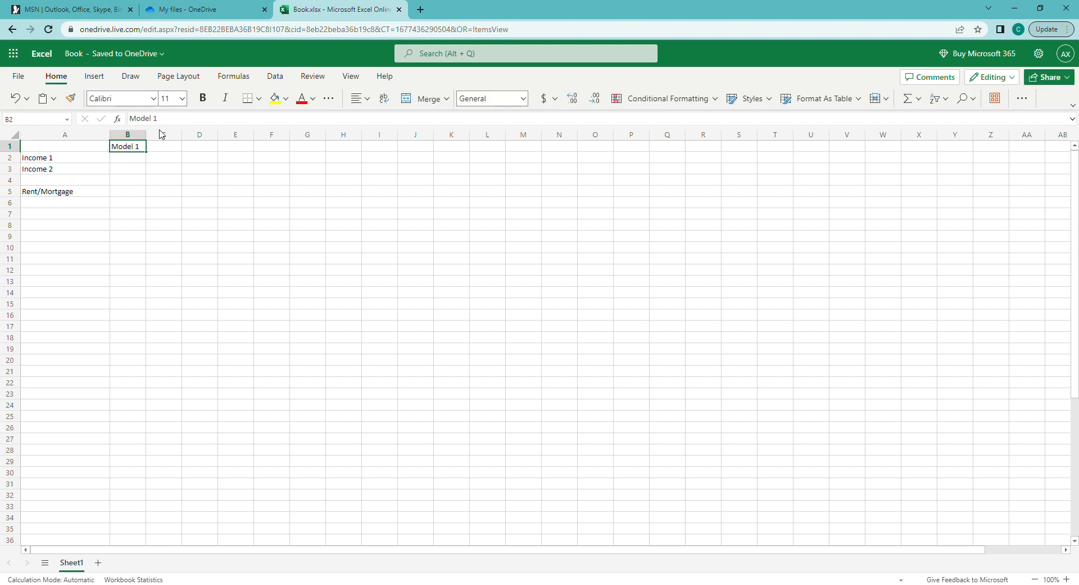
Copy the heading into D1 and change it to 'Model 2'
key(ctrl+c)
key(Right)
key(Right)
key(ctrl+v)
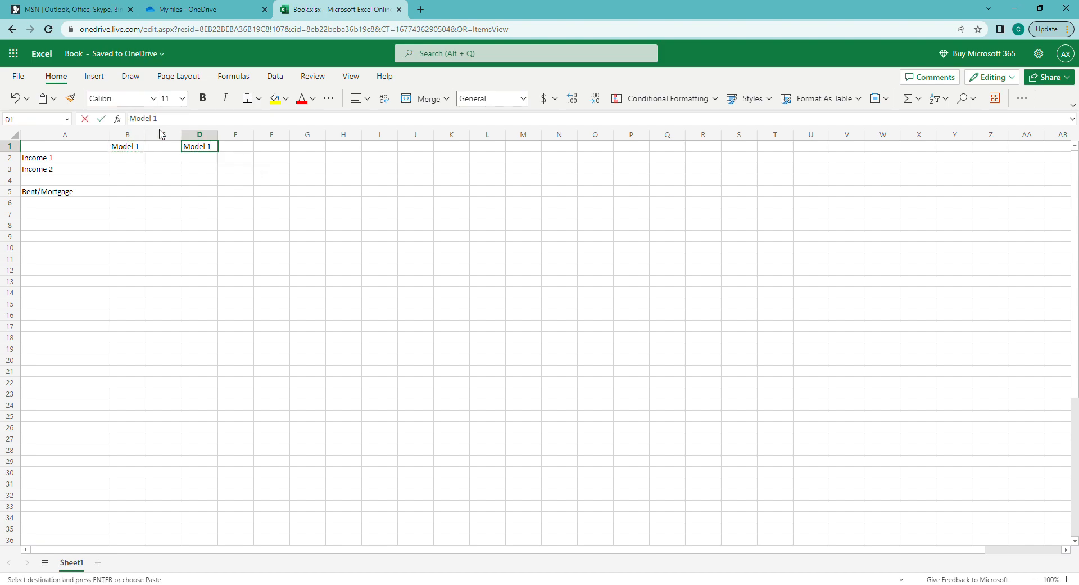
key(F2)
key(BackSpace)
key(BackSpace)
text(2)
key(ctrl+Return)
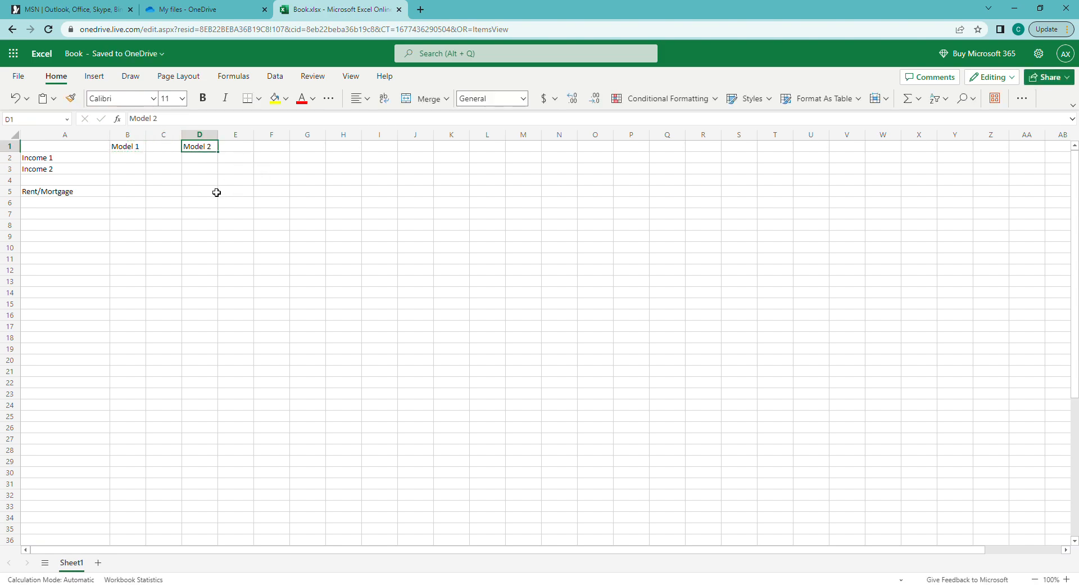
click(128, 135)
ctrl+click(200, 135)
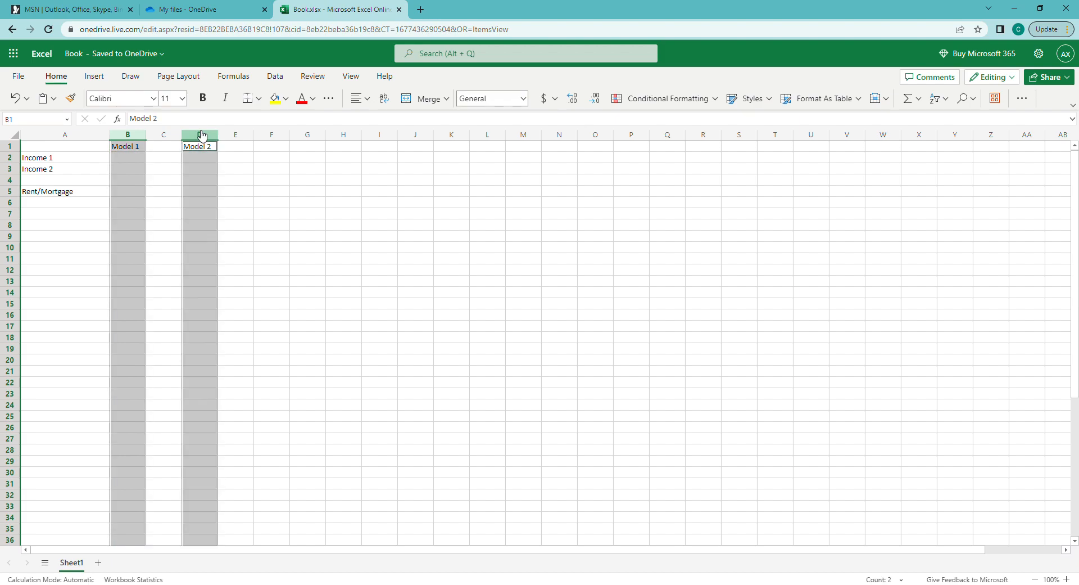
click(136, 150)
Add the heading 'What-if' in cell F1
click(264, 151)
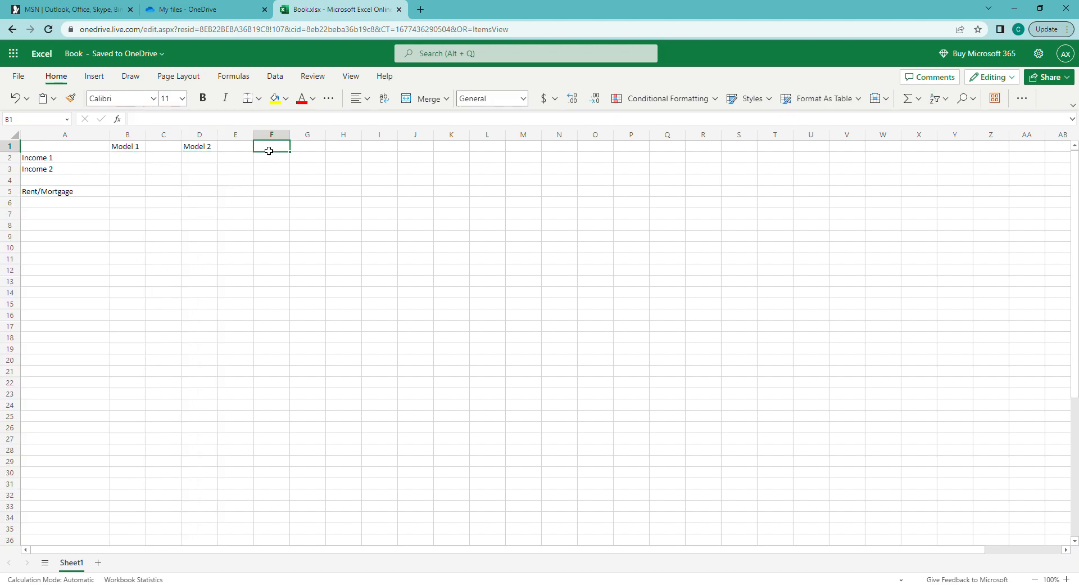
text(What-if)
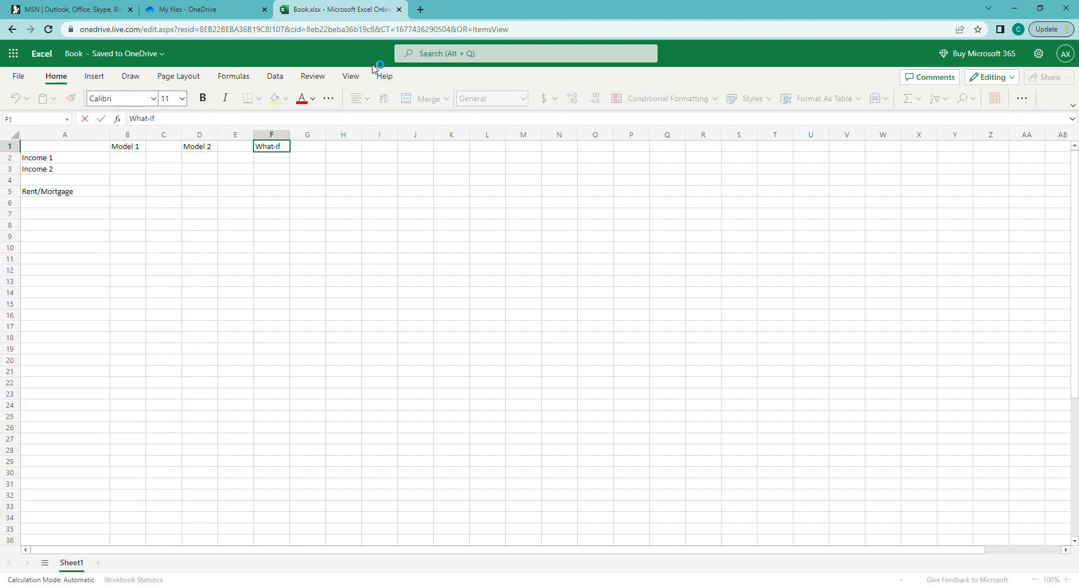
key(Return)
key(Up)
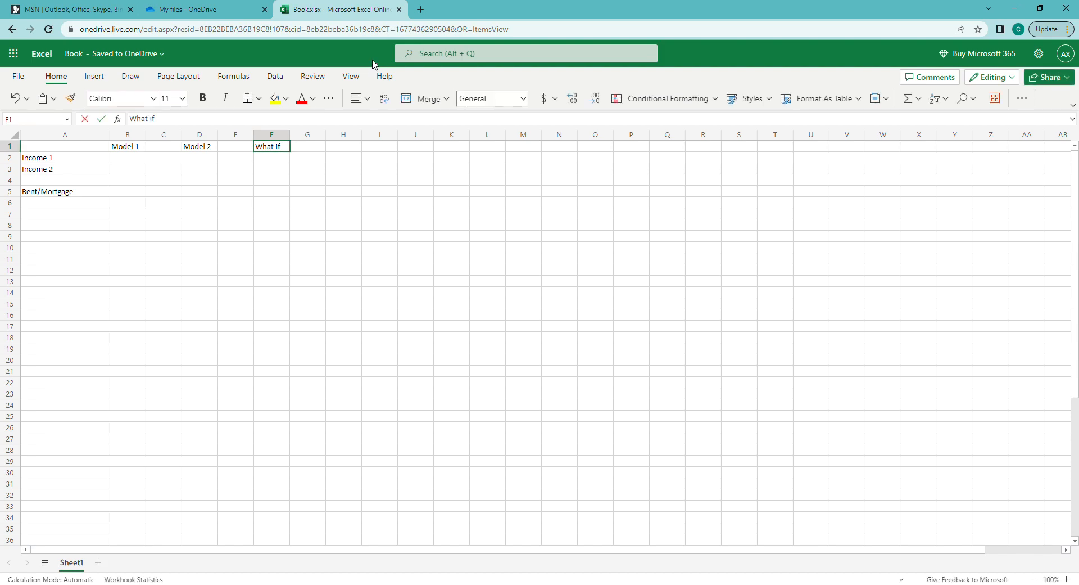
key(Return)
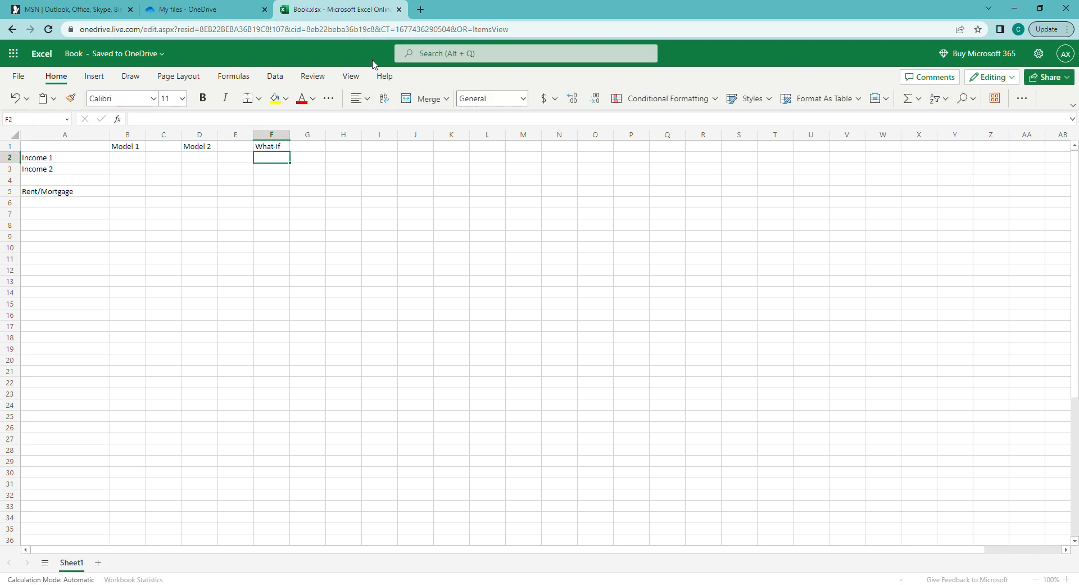
Enter 'higher' in F2 and 'lower' in F5
text(higher)
key(Return)
key(Up)
key(Up)
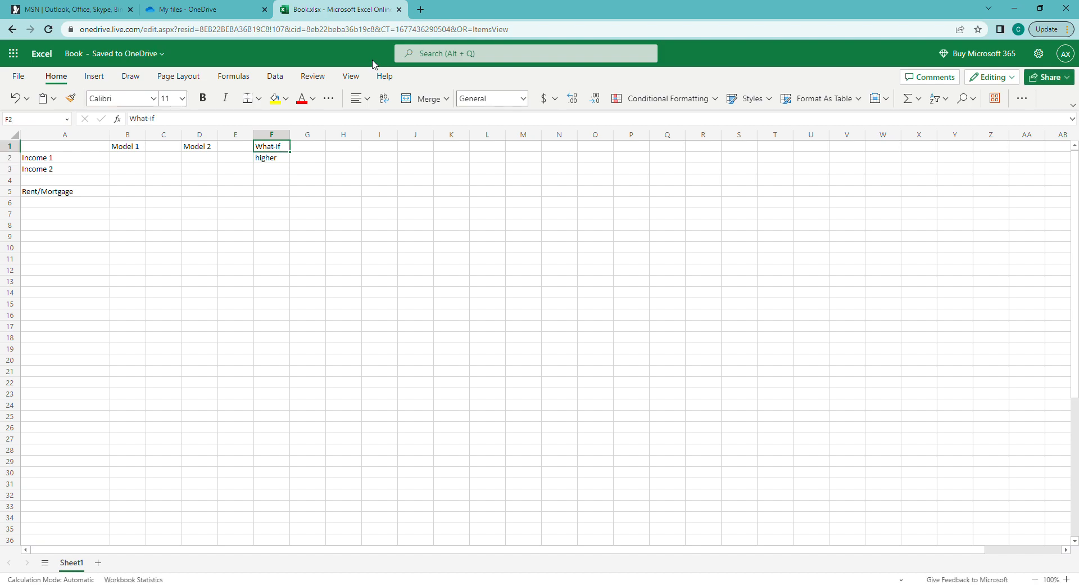
key(Right)
key(Down)
key(Down)
key(Left)
key(Down)
key(Down)
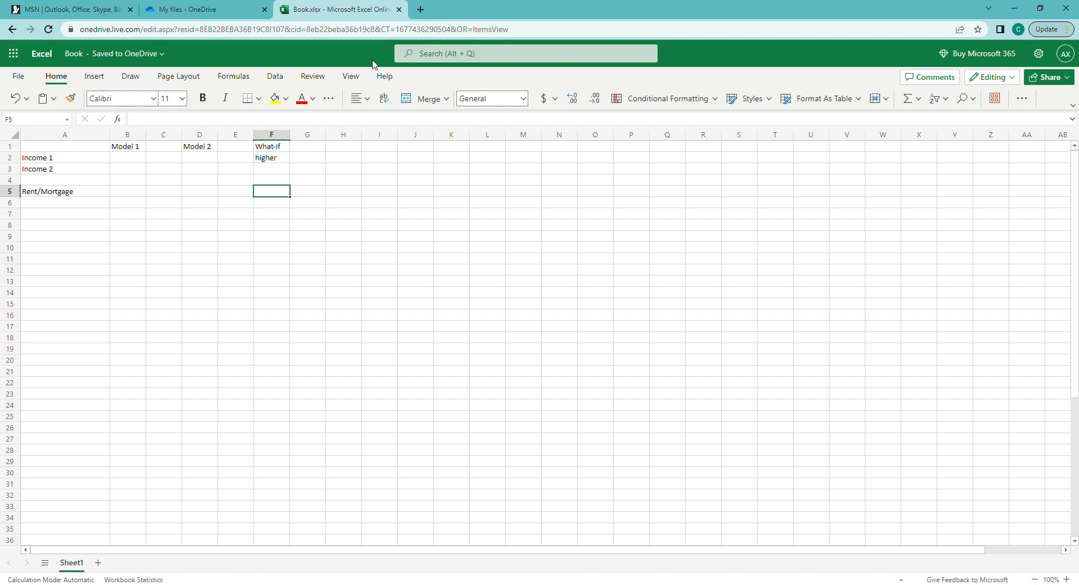
text(lower)
key(Return)
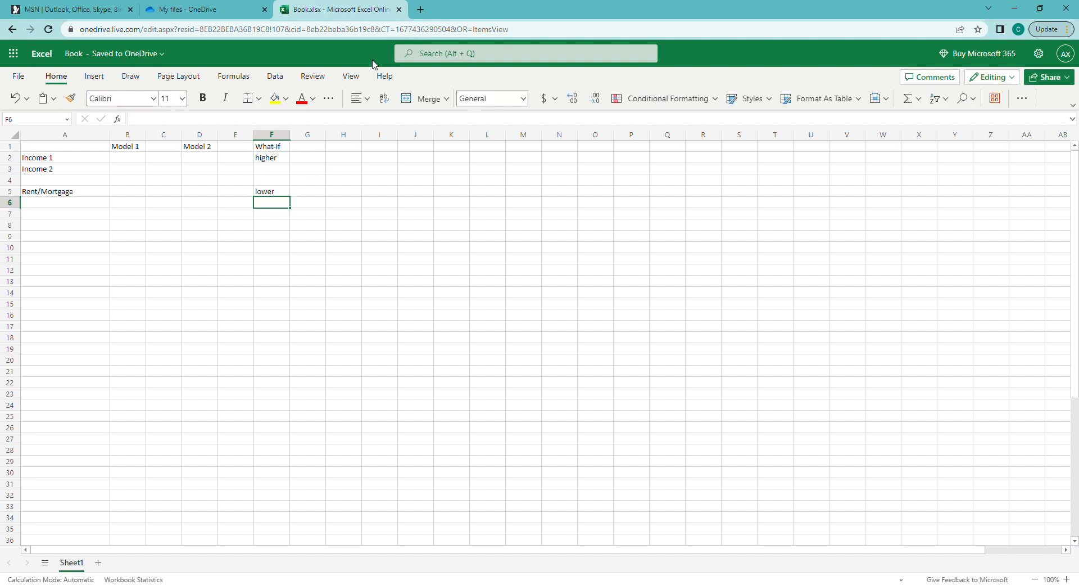
key(Up)
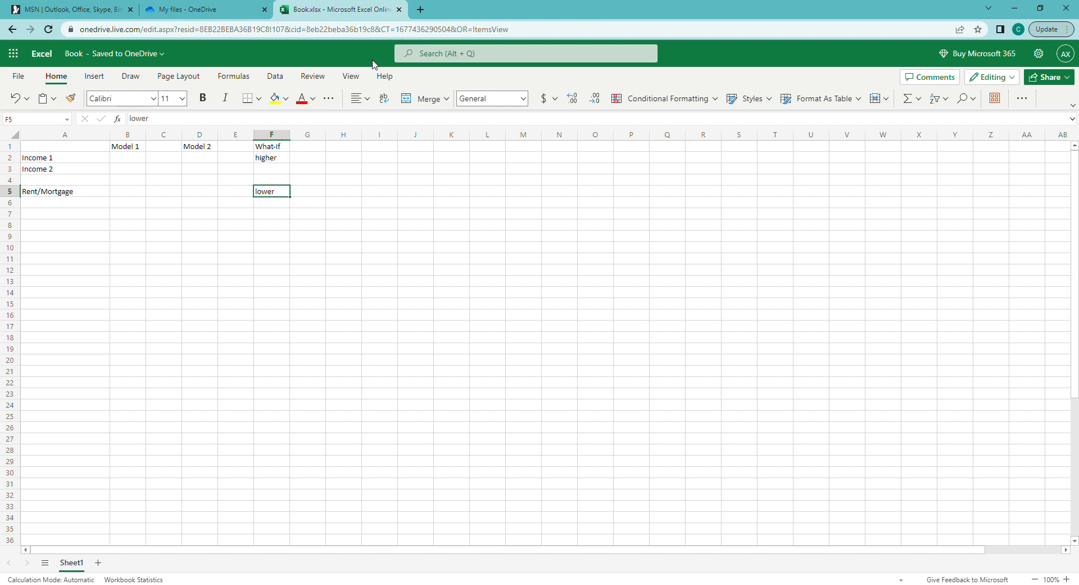
key(shift+Up)
key(shift+Up)
key(shift+Up)
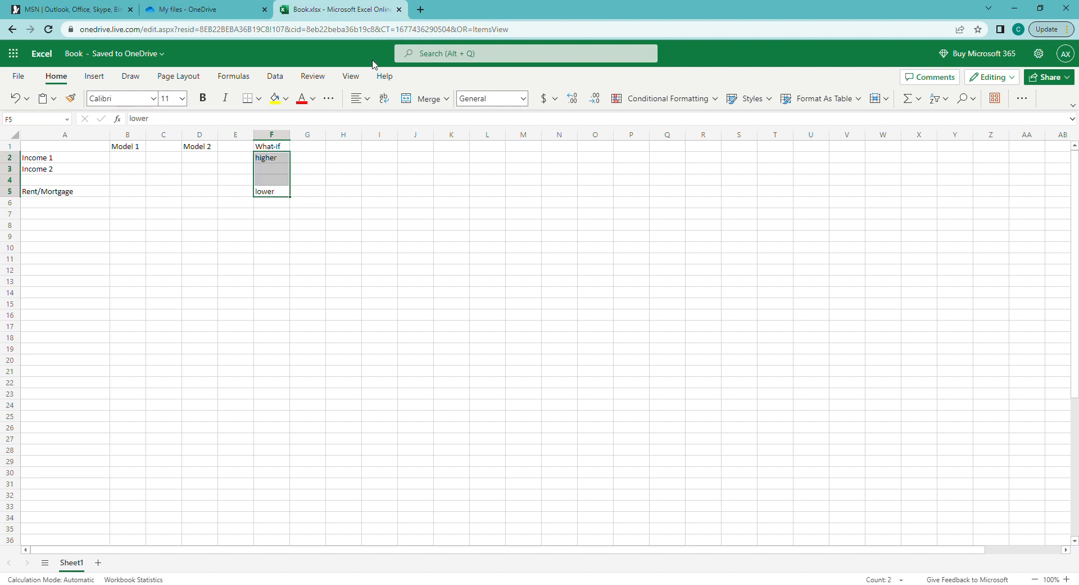
key(Down)
key(Up)
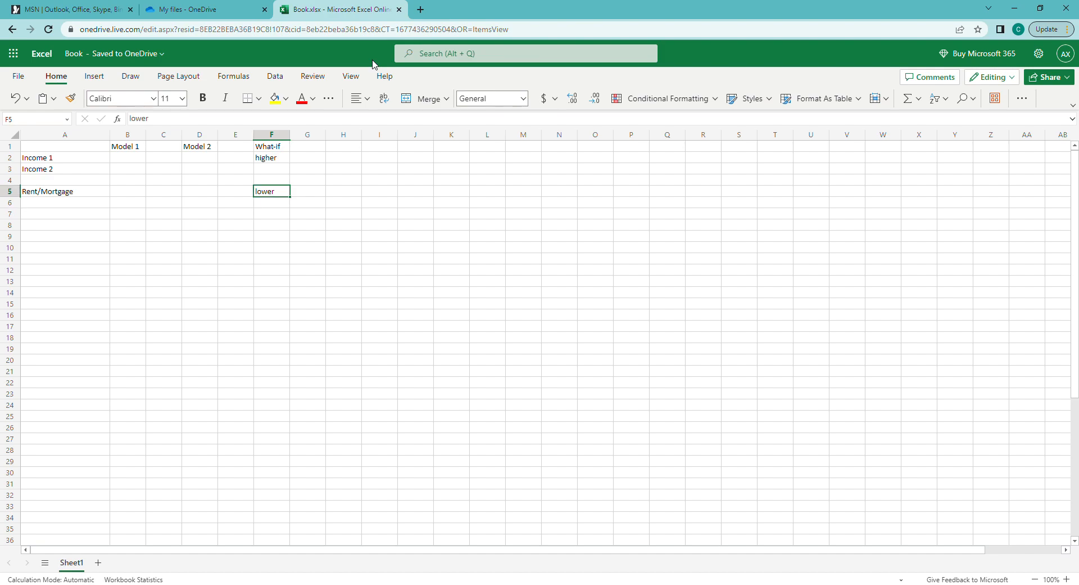
Copy the What-if column into column H, then undo the paste
click(270, 147)
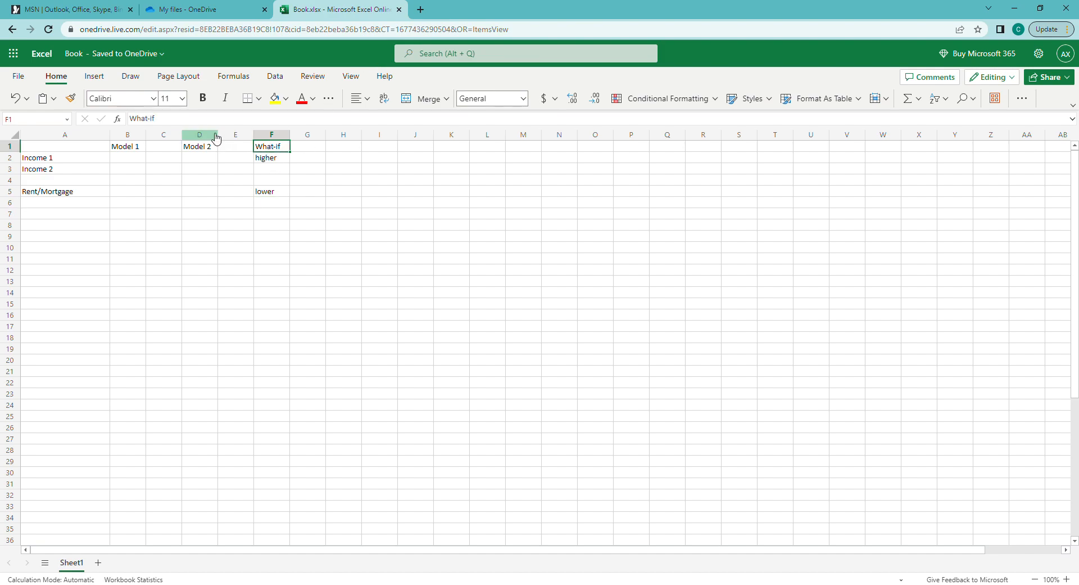
click(215, 137)
key(ctrl+c)
click(272, 135)
key(ctrl+c)
click(354, 135)
key(ctrl+v)
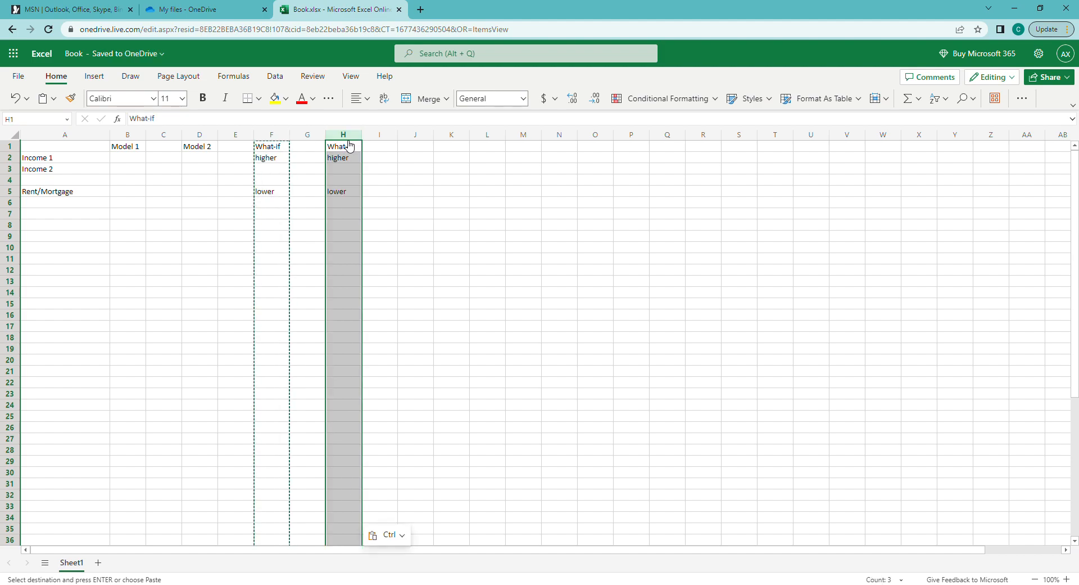
key(ctrl+z)
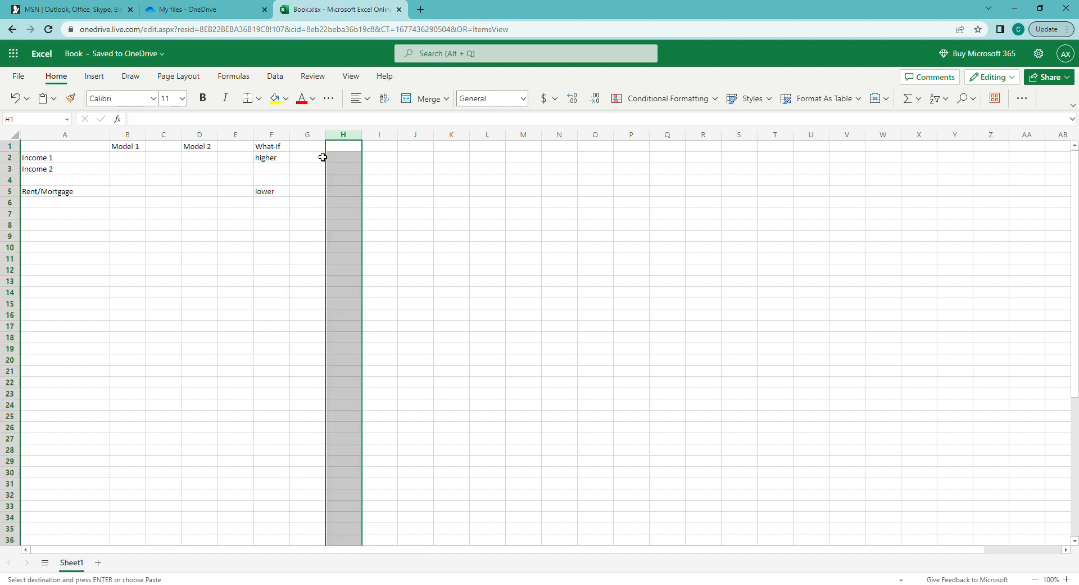
Enter the label 'Net Income' in cell A28
click(66, 451)
text(Nete Income)
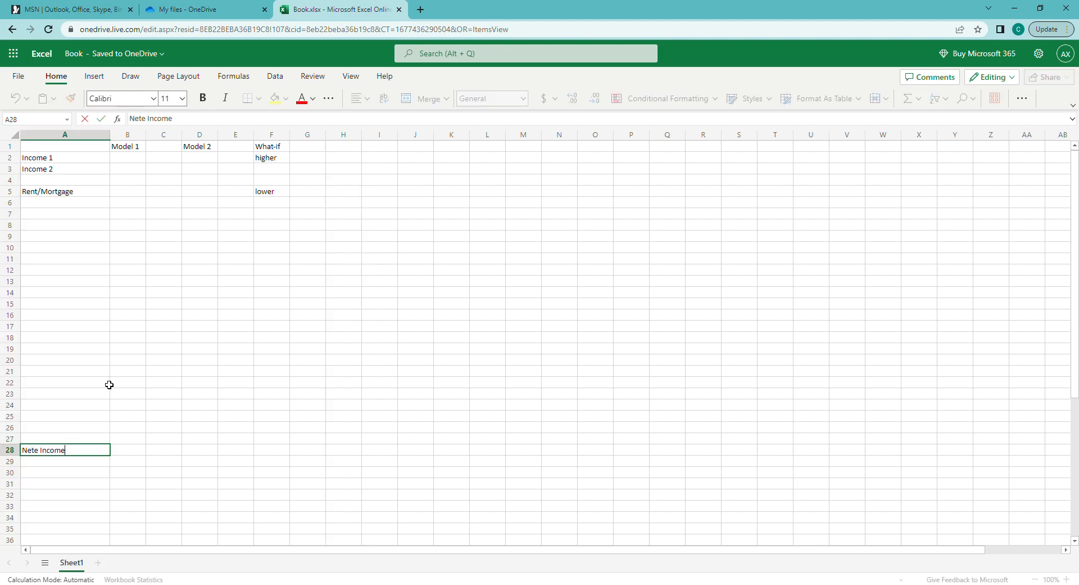
key(BackSpace)
key(BackSpace)
text(ncome)
key(Return)
key(Up)
key(Right)
key(Right)
key(Right)
key(Right)
key(Right)
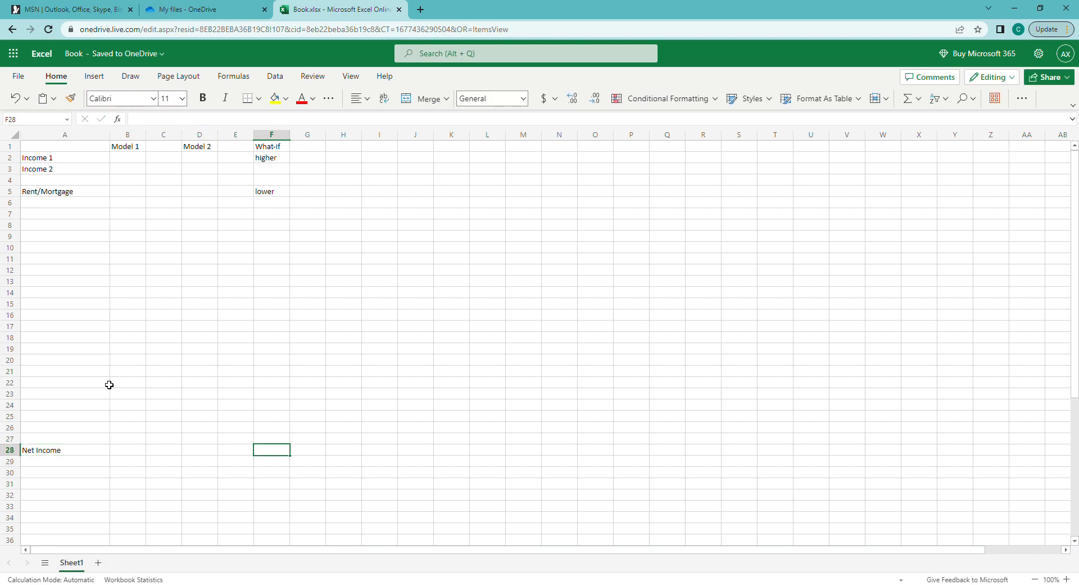
key(ctrl+shift+Up)
key(ctrl+shift+Up)
key(ctrl+shift+Up)
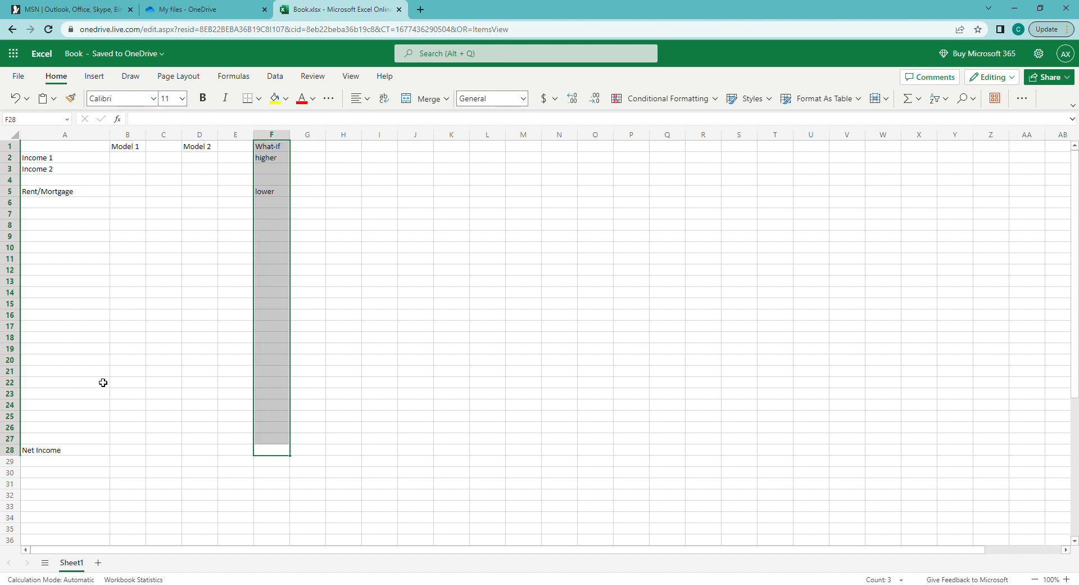
Select columns D through G, clear them, then undo to restore their contents
click(202, 135)
ctrl+click(140, 137)
click(204, 136)
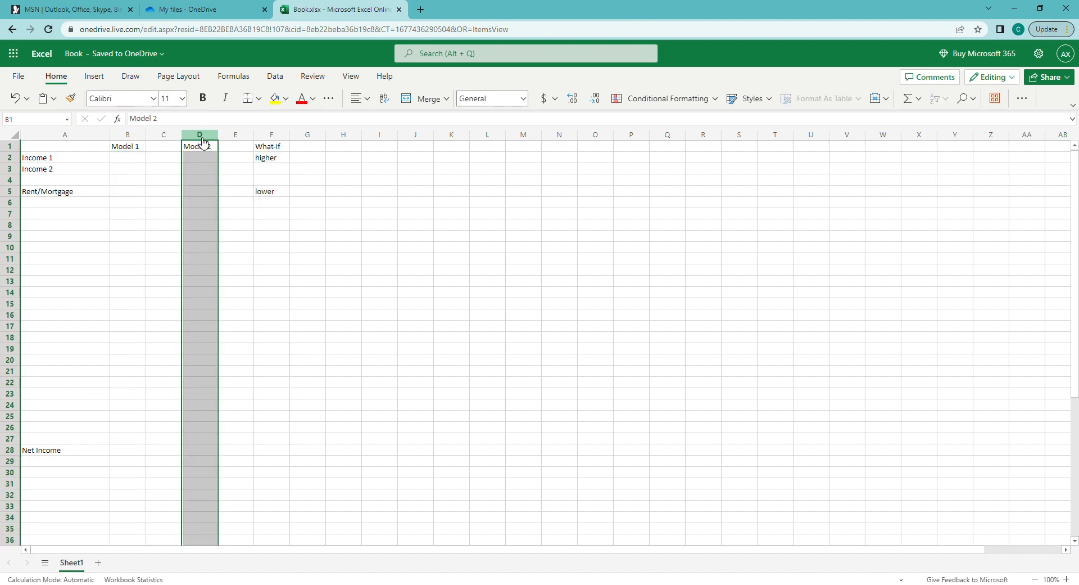
click(239, 135)
click(276, 136)
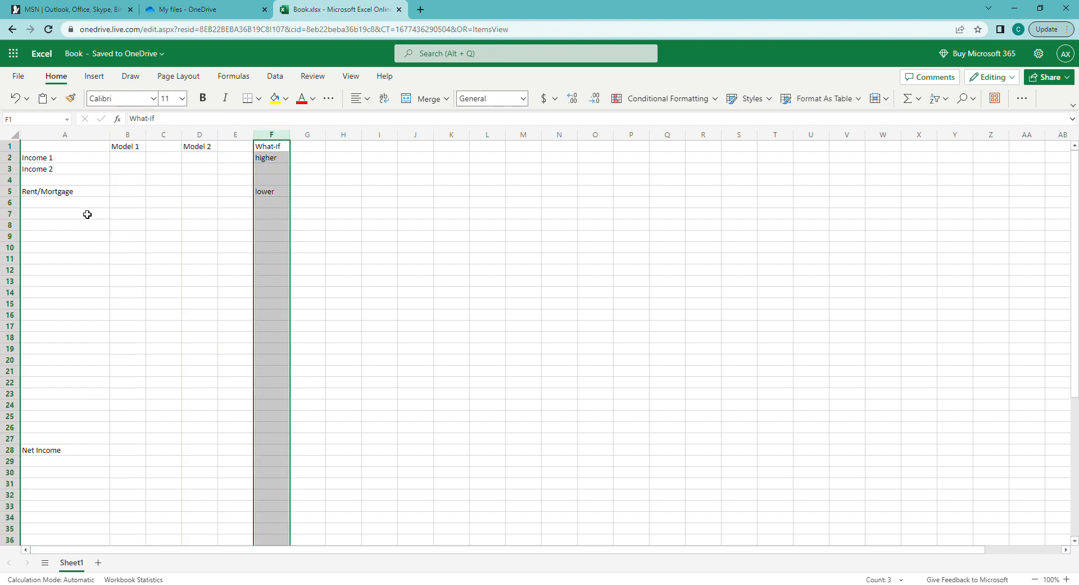
drag(206, 142, 308, 143)
key(Delete)
key(ctrl+z)
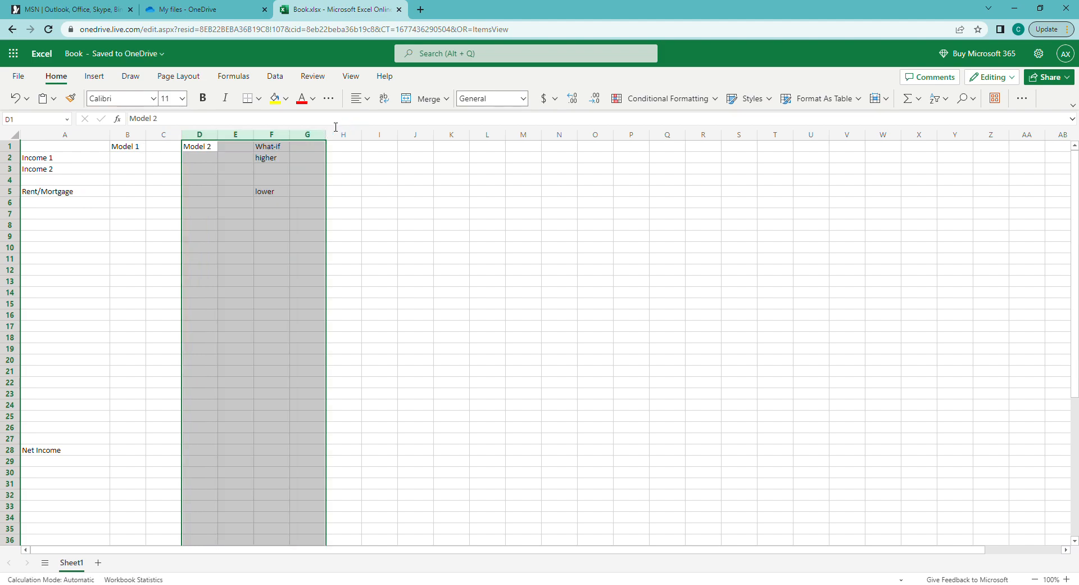
Hide columns D through G from the column header context menu
right_click(290, 158)
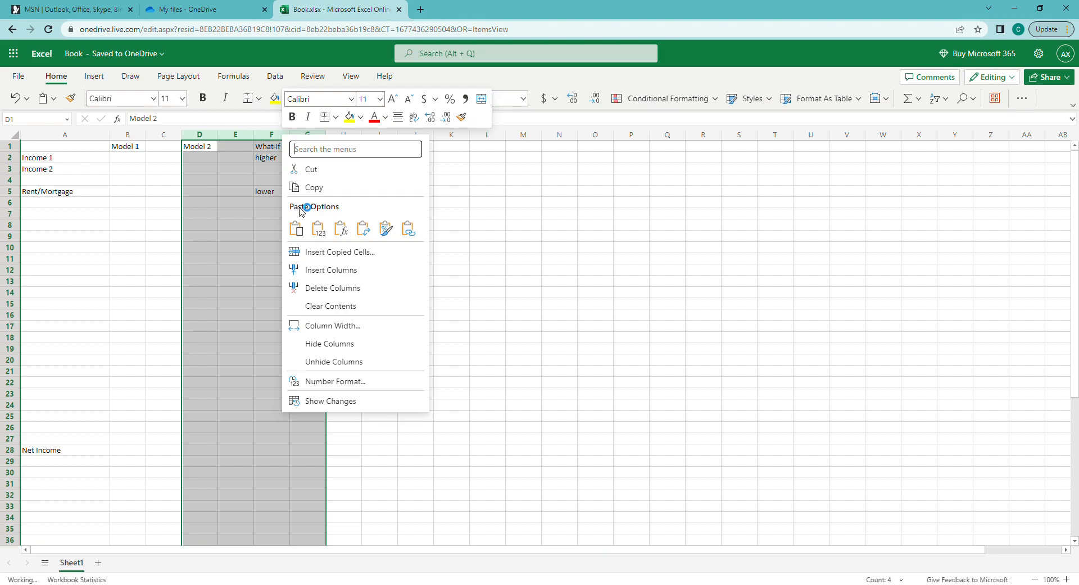
click(322, 343)
click(202, 240)
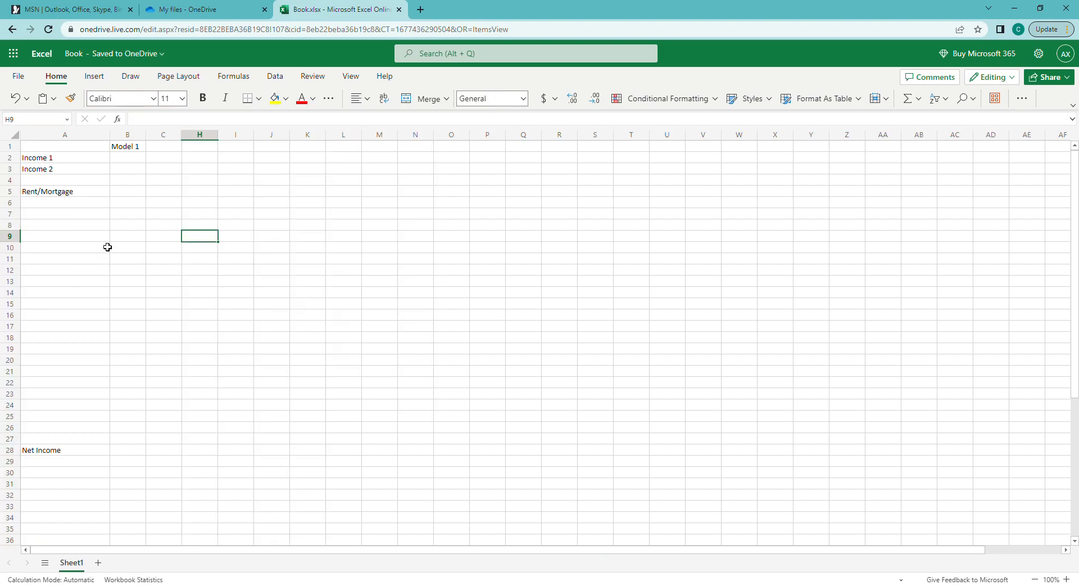
Move between the Rent/Mortgage label and its Model 1 cell in column B
click(69, 192)
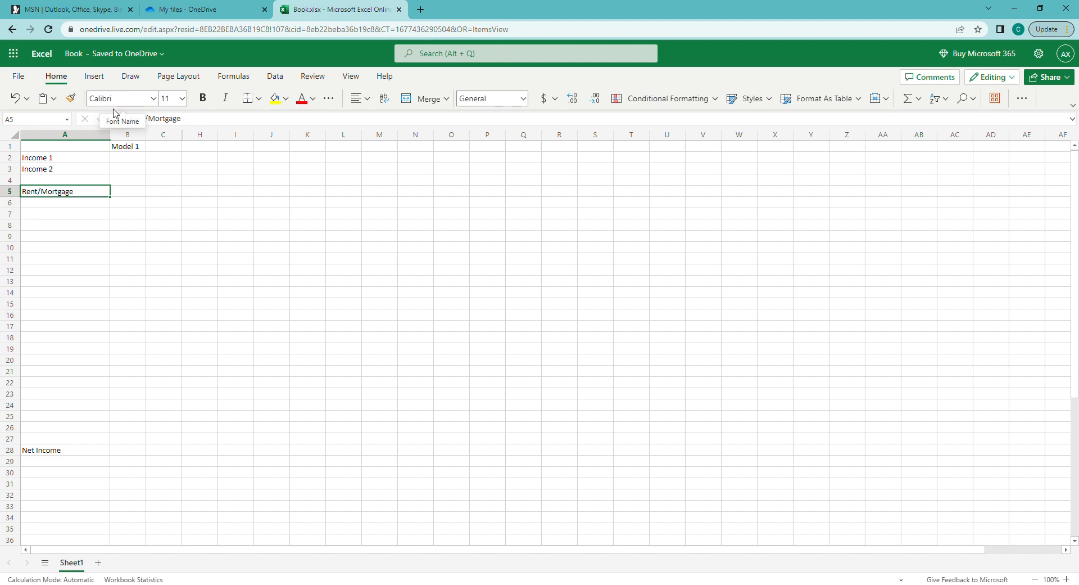
key(Right)
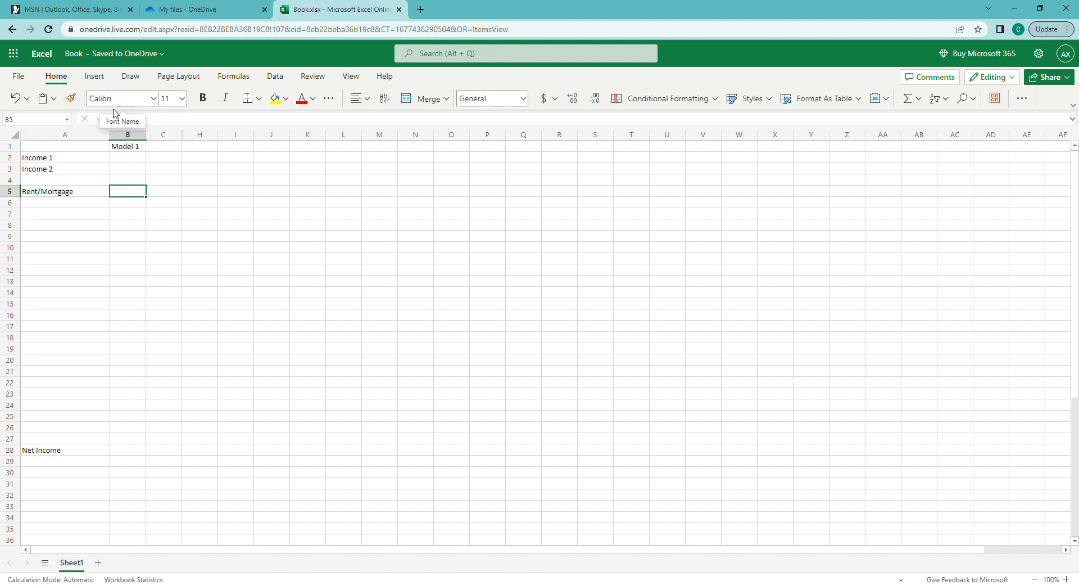
key(Return)
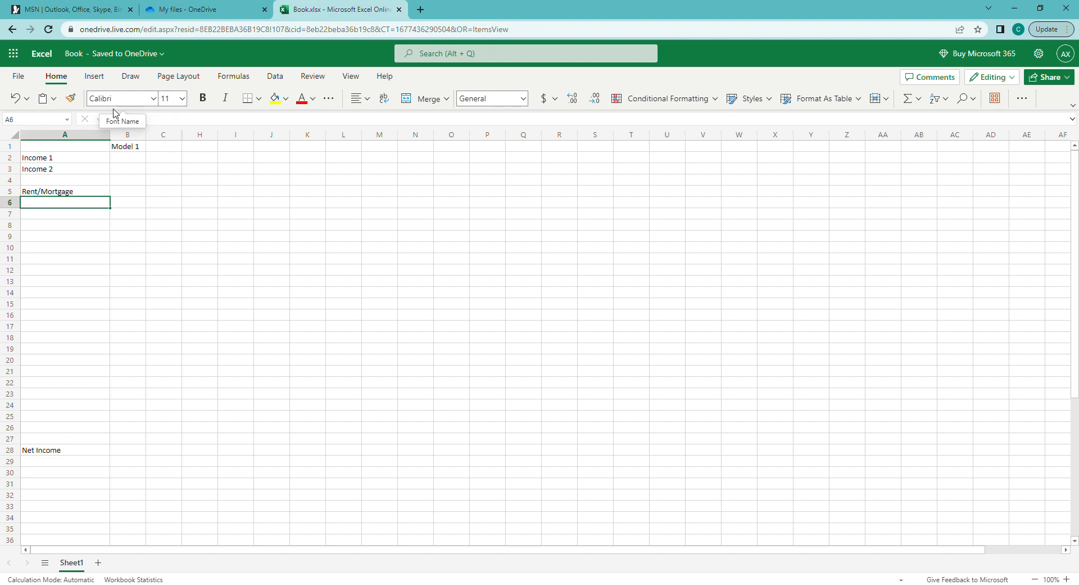
key(shift+Down)
key(shift+Down)
key(shift+Down)
key(shift+Down)
key(shift+Down)
key(shift+Down)
key(shift+Down)
key(shift+Down)
key(shift+Down)
key(shift+Down)
key(shift+Down)
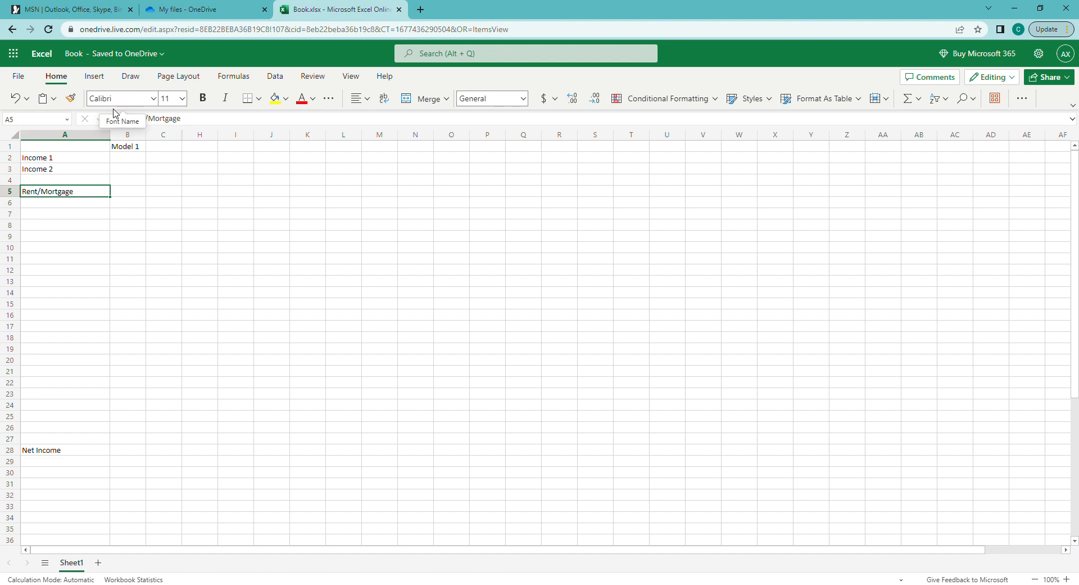
key(Right)
key(Left)
key(Down)
key(Down)
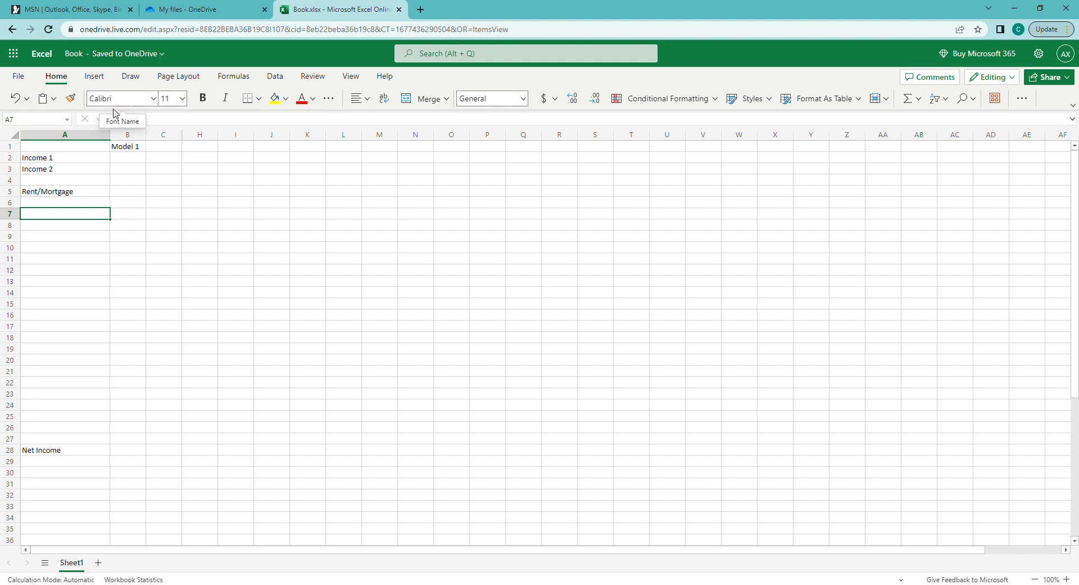
Type 1000 into B5 as the Model 1 Rent/Mortgage amount
drag(50, 161, 127, 174)
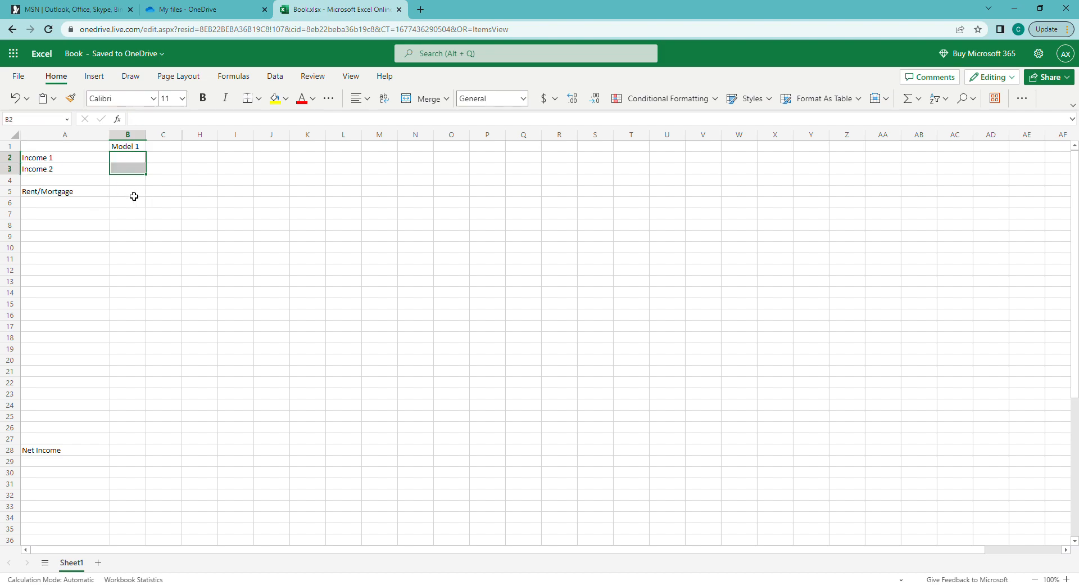
click(133, 194)
drag(134, 198, 137, 289)
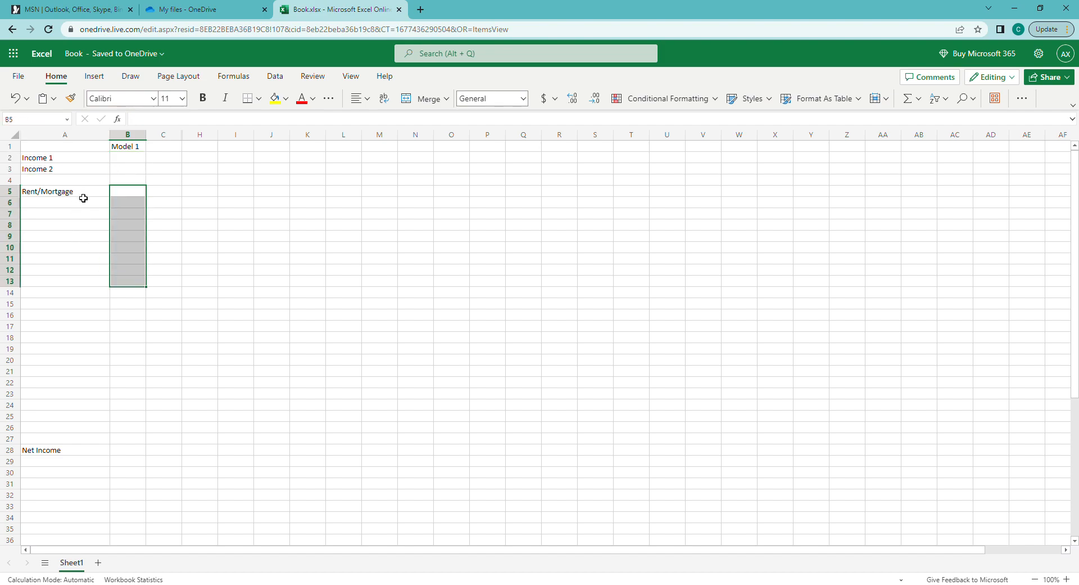
drag(132, 198, 133, 255)
drag(76, 199, 166, 194)
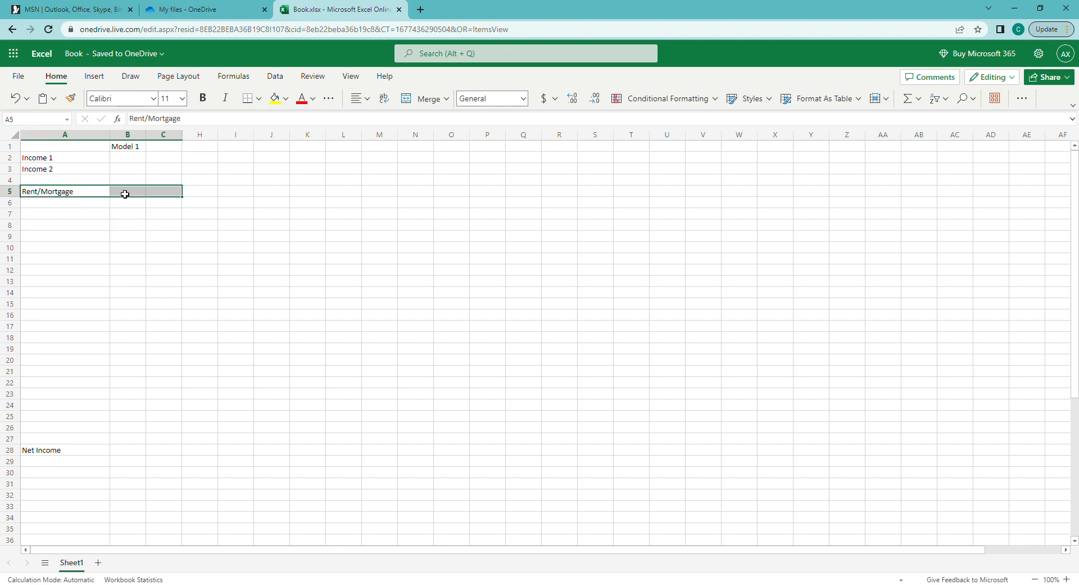
click(127, 193)
click(94, 196)
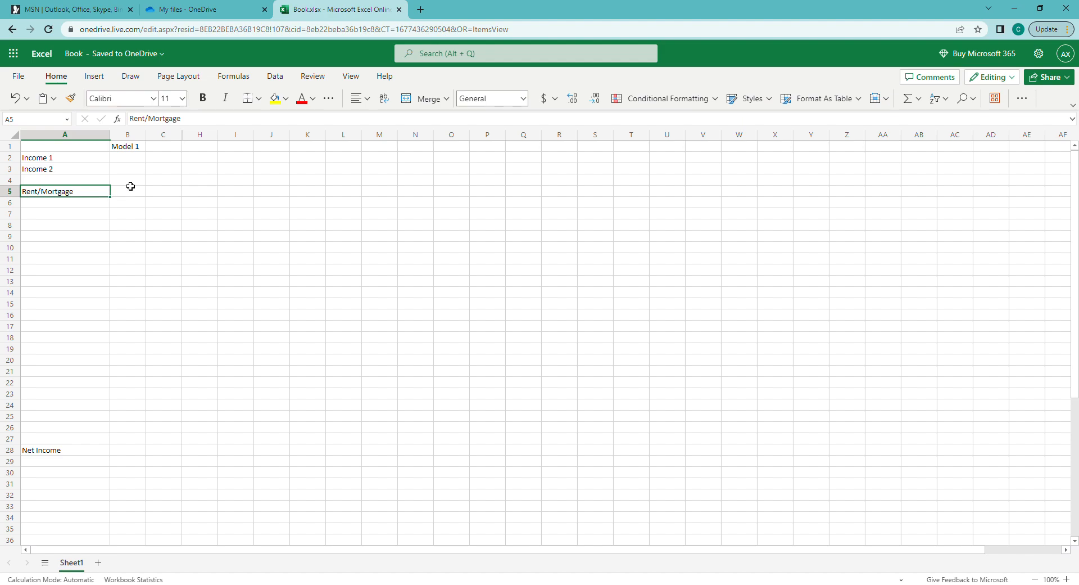
click(127, 193)
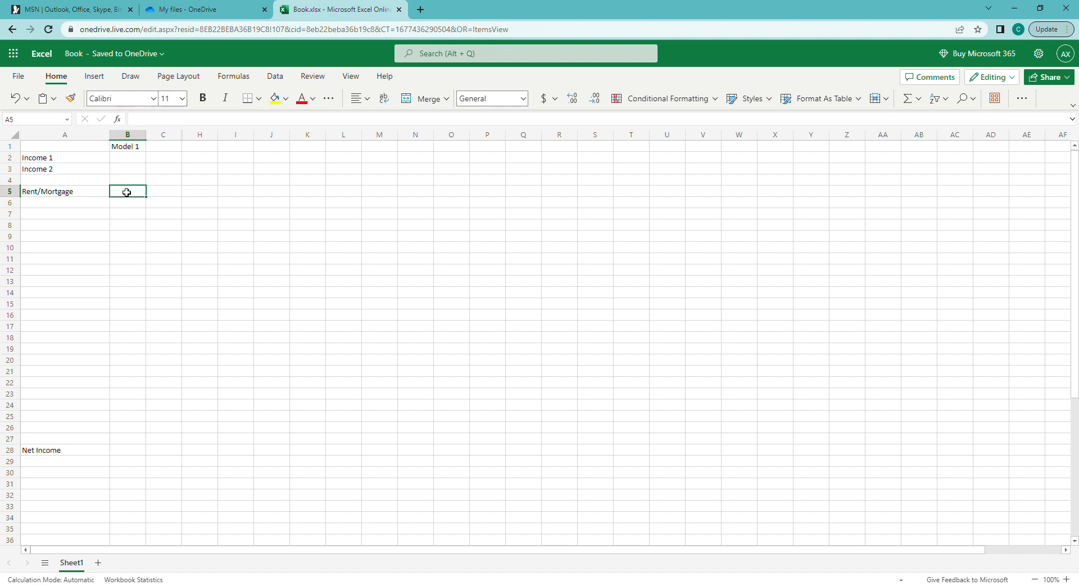
text(1000)
key(Return)
key(Up)
click(134, 158)
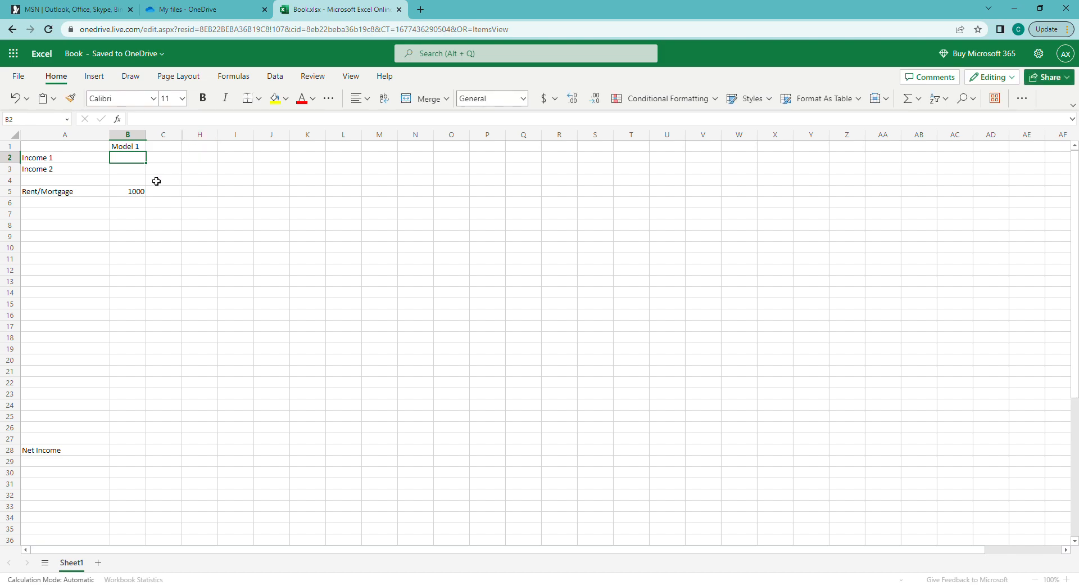
Insert a blank row above Income 1 and add a bold 'Monthly' heading in B2
click(14, 160)
right_click(13, 160)
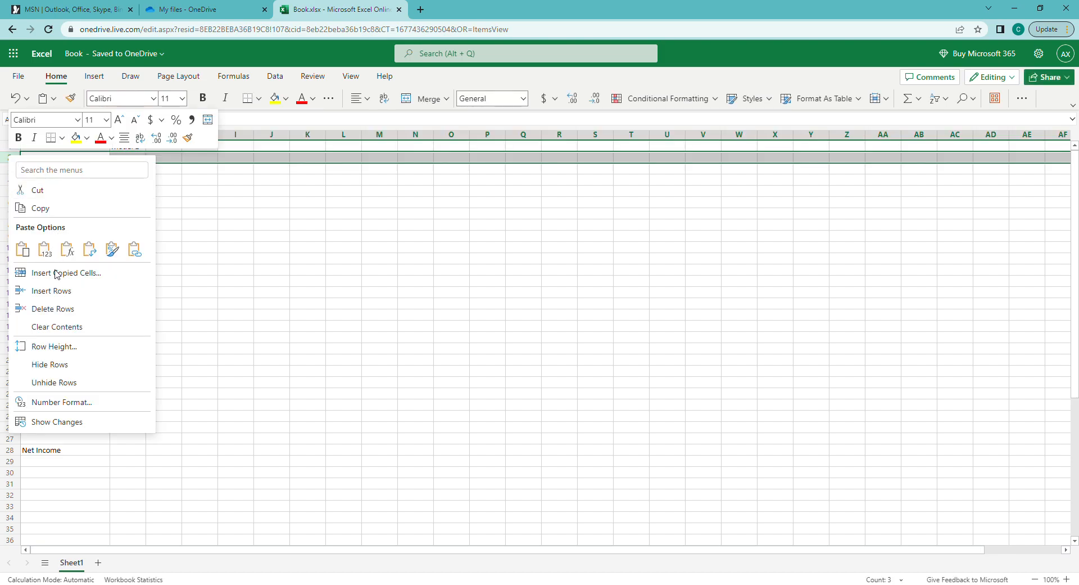
click(62, 292)
click(130, 159)
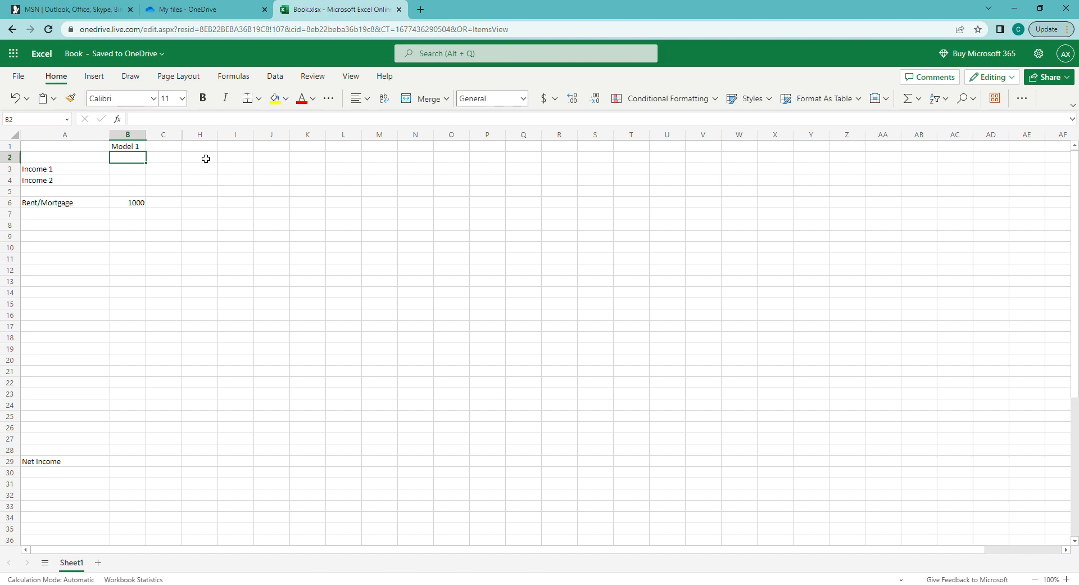
text(Monthly)
key(Return)
key(Up)
key(ctrl+b)
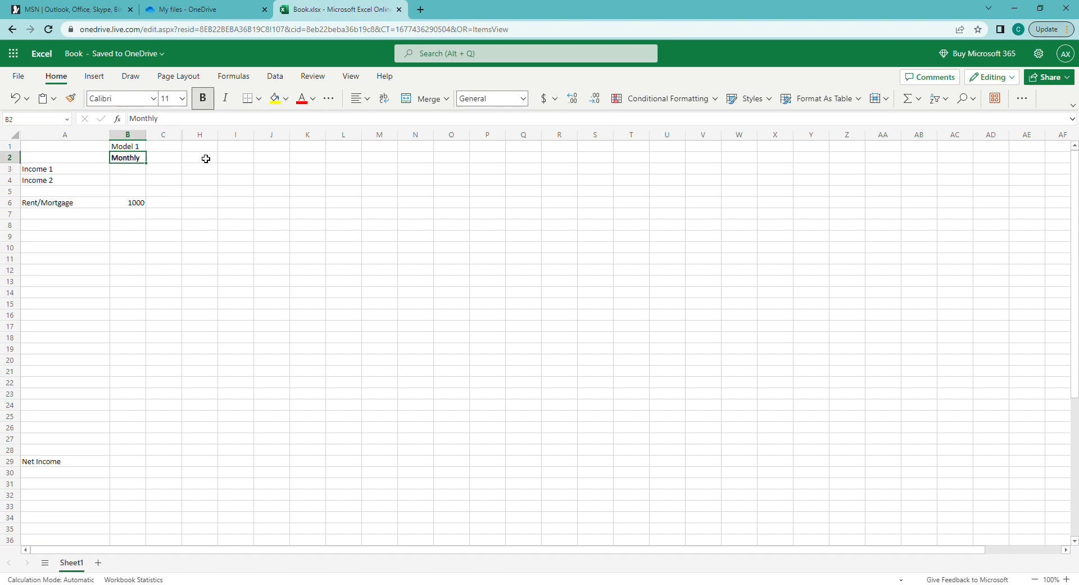
Add a bold 'Annual' heading in C2
key(Right)
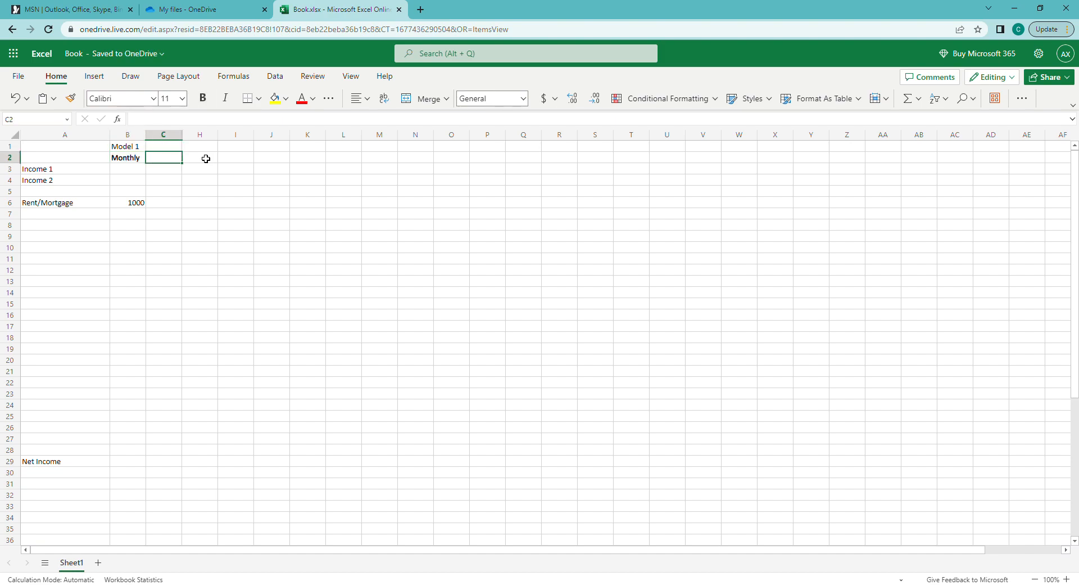
text(Annual)
key(Return)
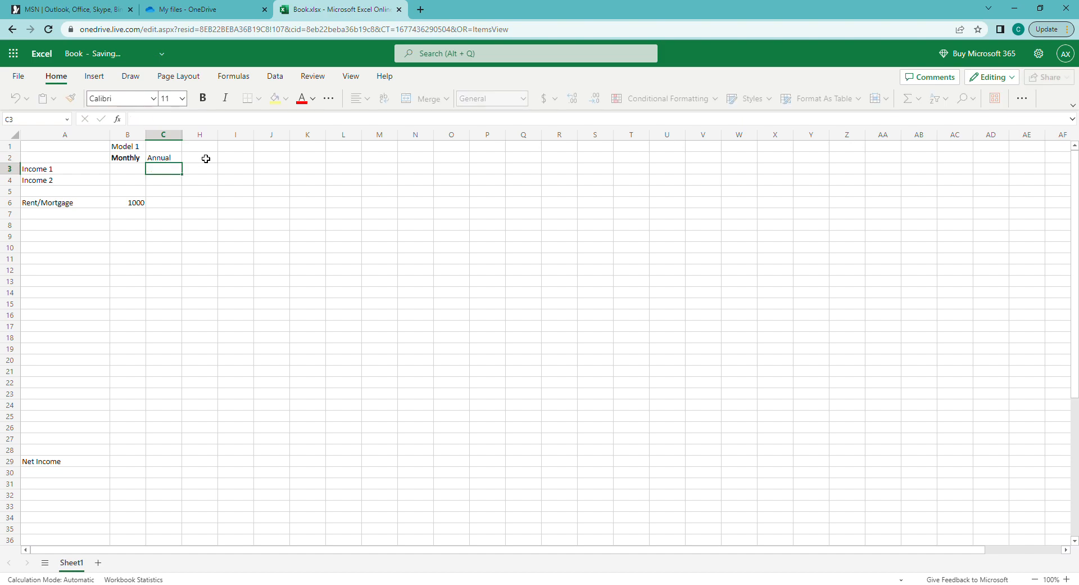
key(Up)
key(ctrl+b)
Enter the formula =B6*12 in C6 so annual rent shows 12000
key(Down)
key(Down)
key(Down)
key(Down)
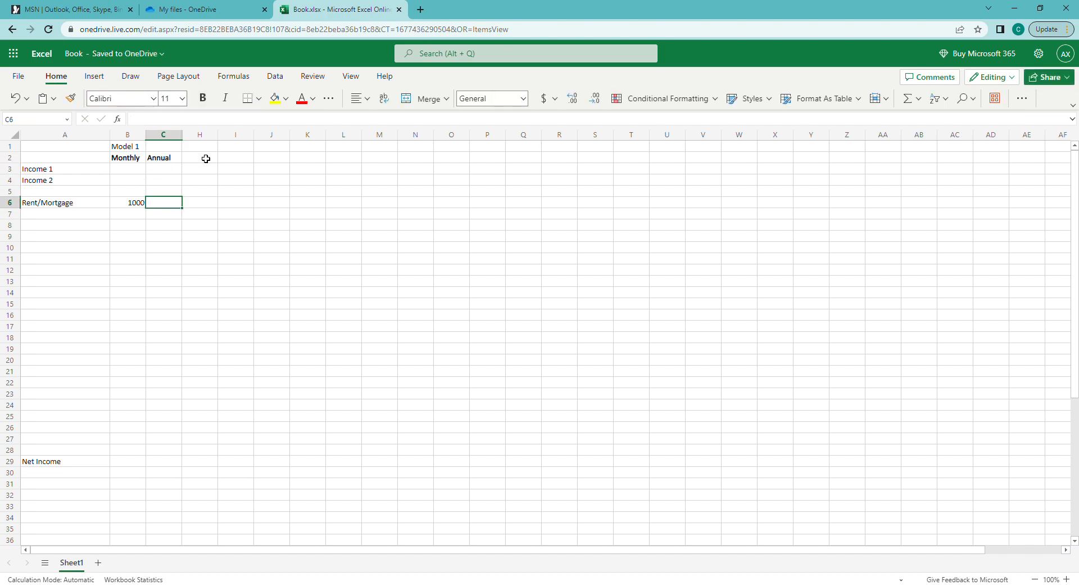
text(=)
key(Left)
text(*12)
key(Return)
Format columns B and C as US dollar Accounting with no decimals, e.g. $ 1,000
drag(135, 135, 164, 135)
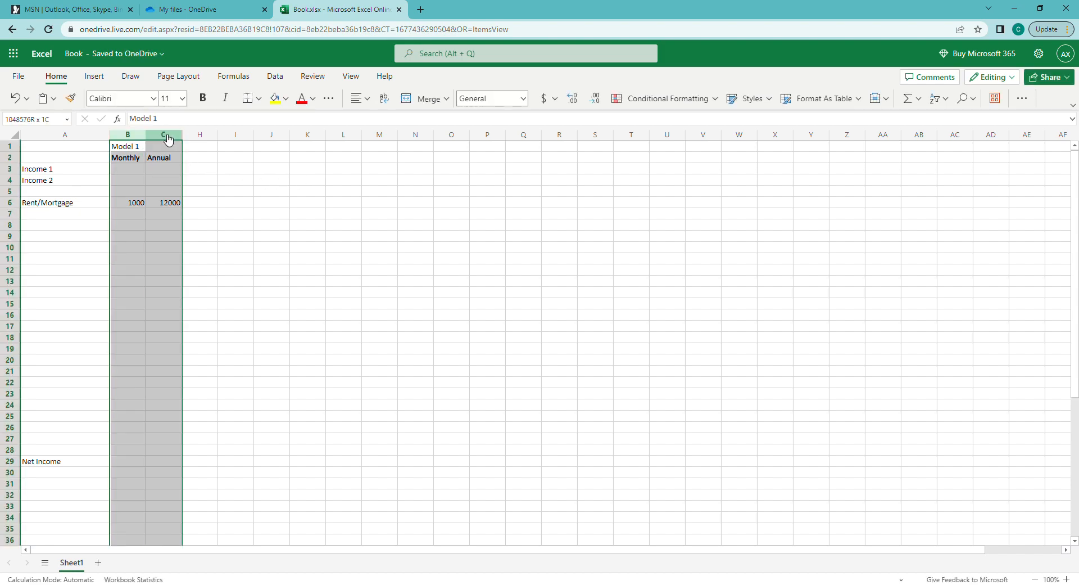
click(546, 104)
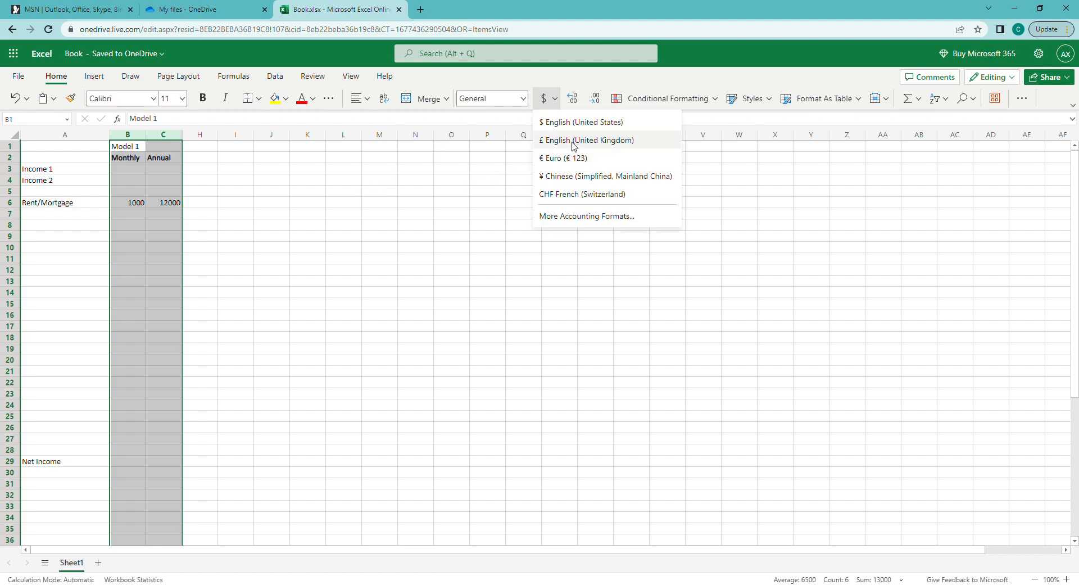
click(564, 125)
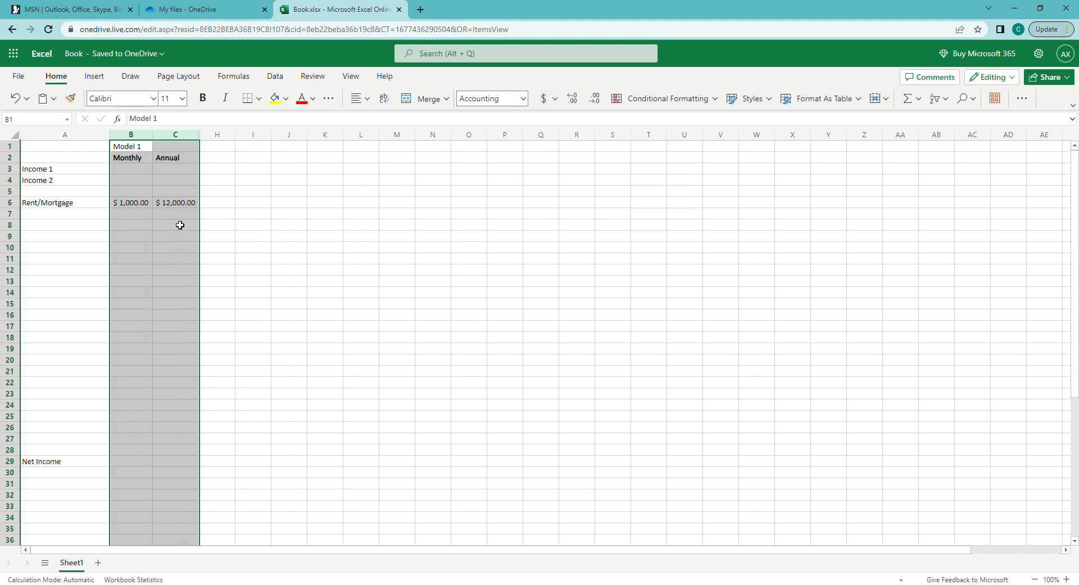
click(595, 100)
click(596, 101)
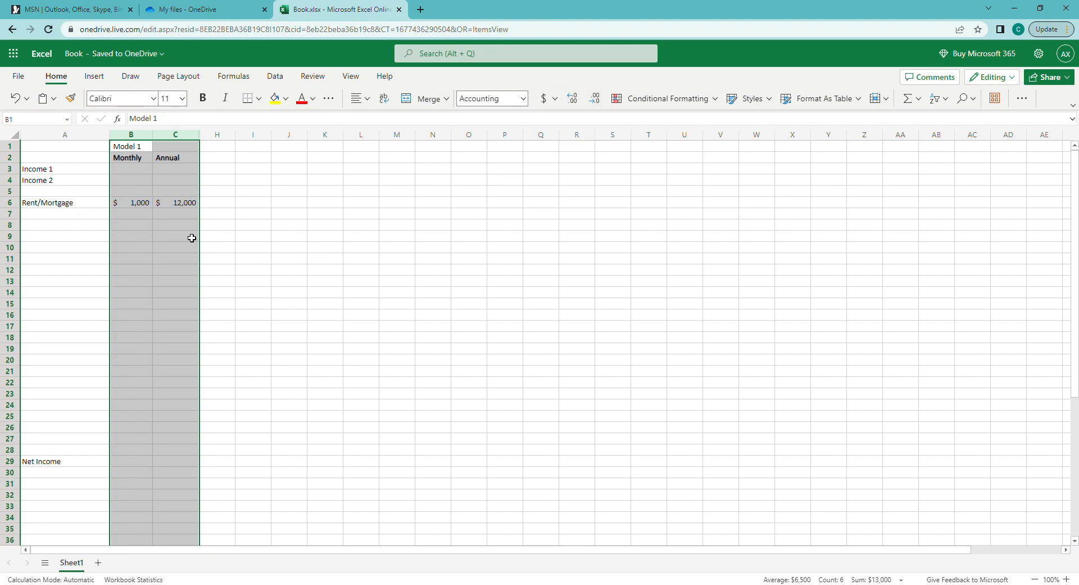
click(150, 226)
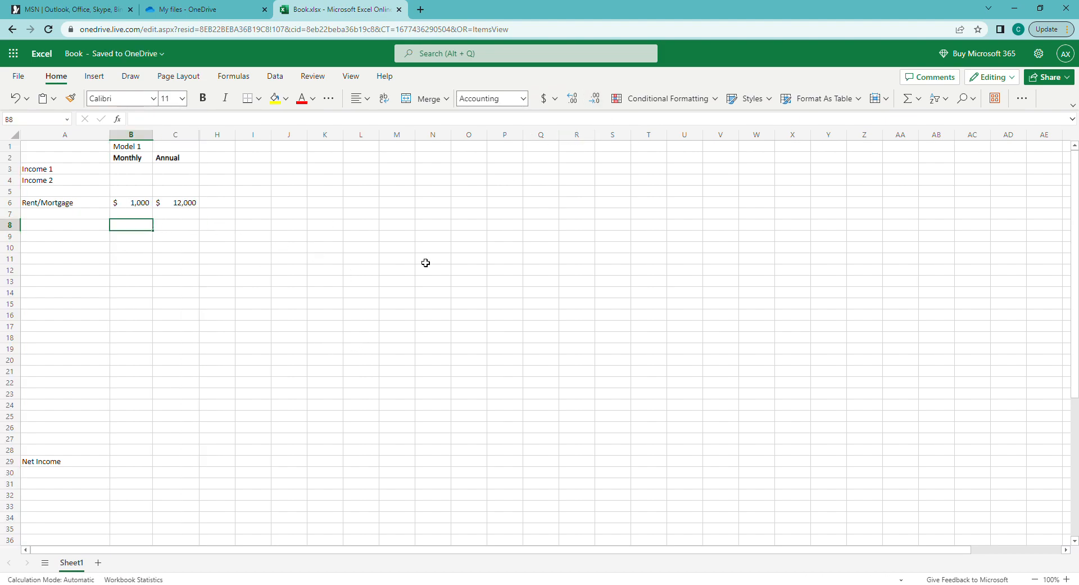
key(Left)
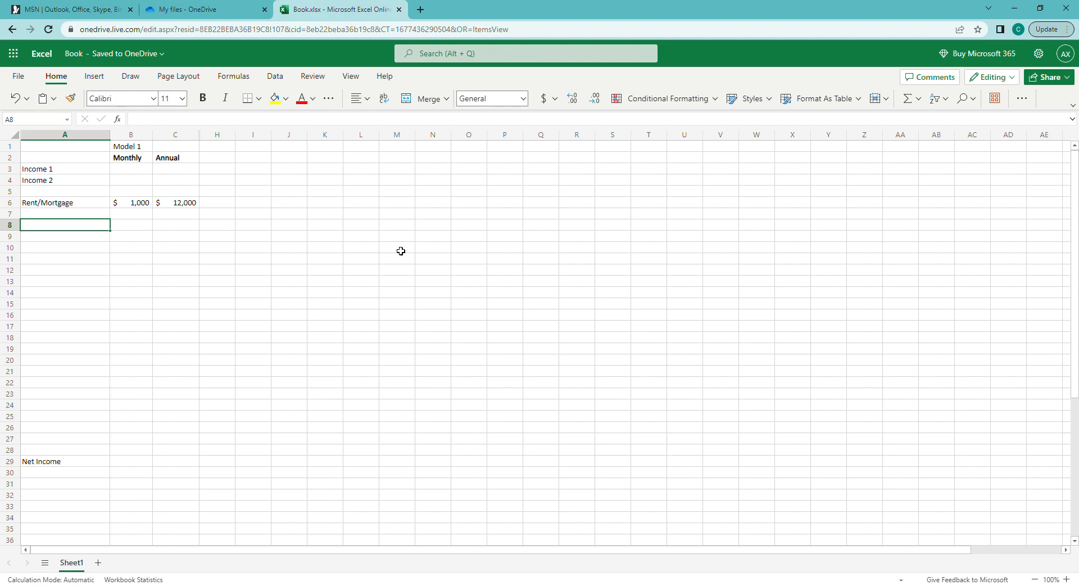
Enter Electricity, with its misspelling fixed, and Gas in A8 and A9
text(Electrcicty)
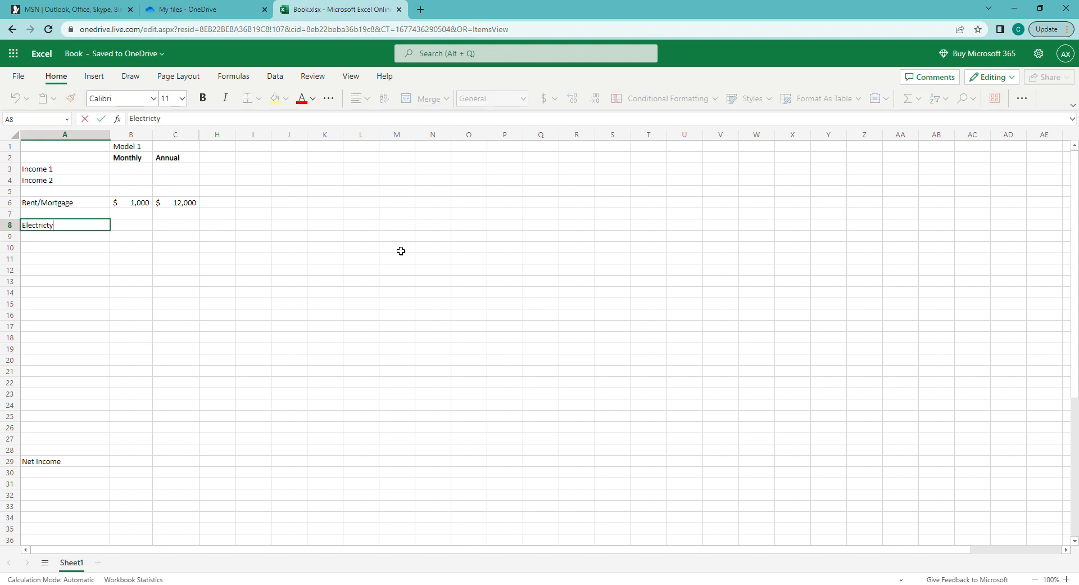
key(Return)
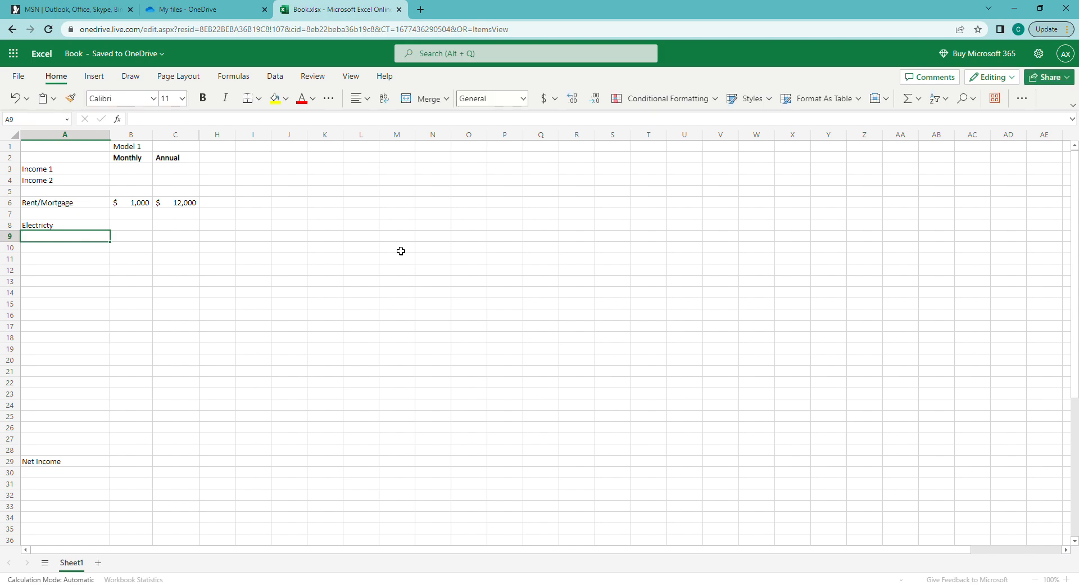
key(Up)
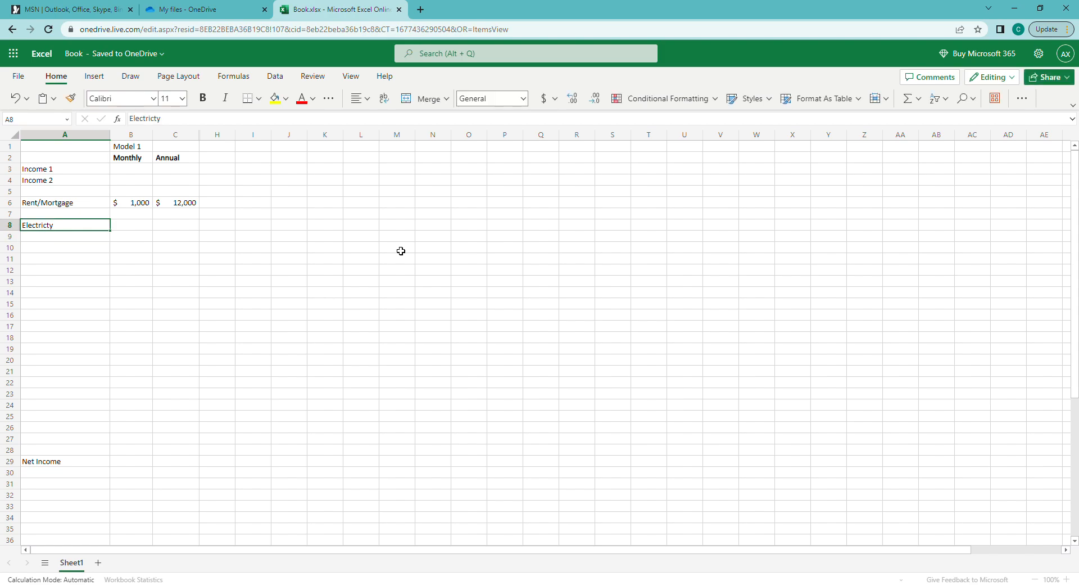
text(Electricity)
key(Return)
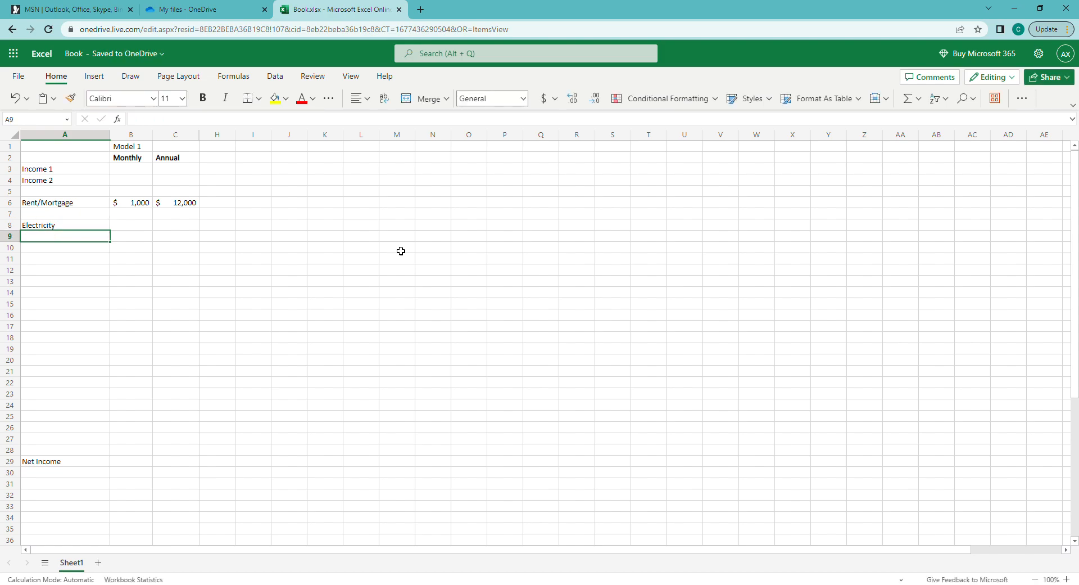
text(Gas)
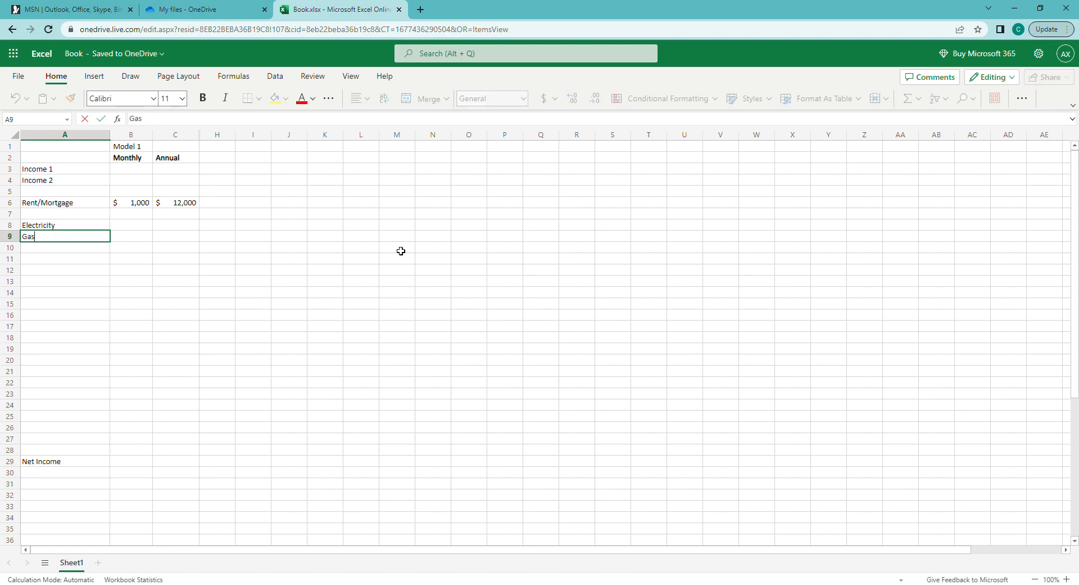
key(Return)
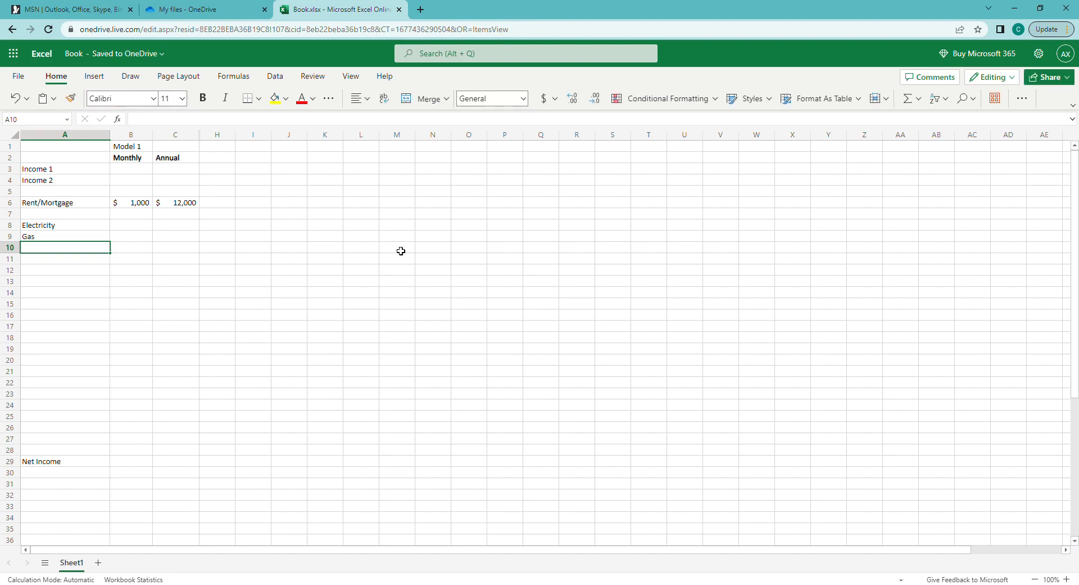
Add Water/Sewer and Garbage/Recycling in A10:A11, then select the four utility labels
text(Water/Sewe)
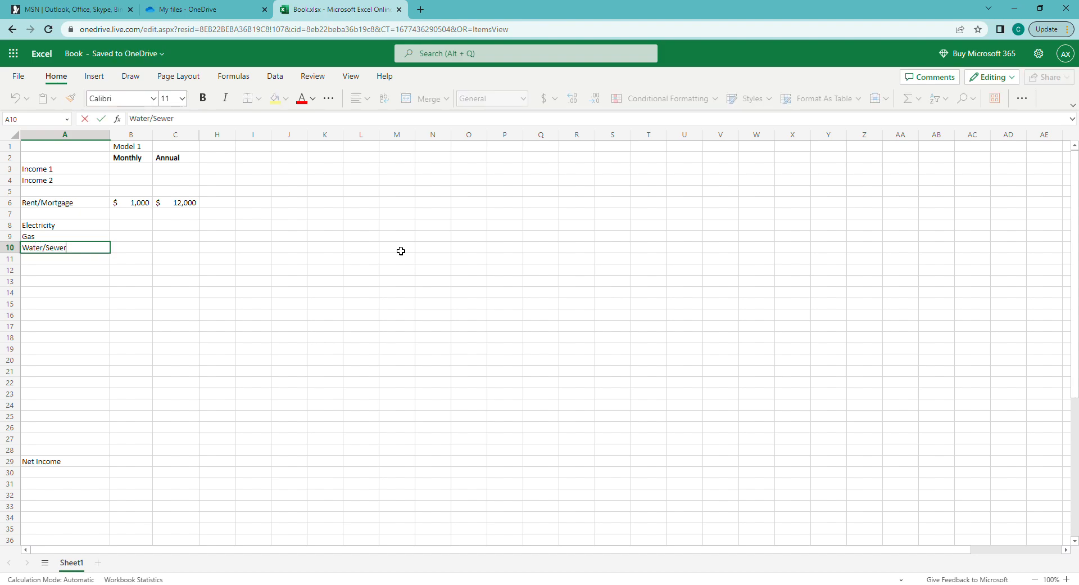
text(r)
key(ctrl+Return)
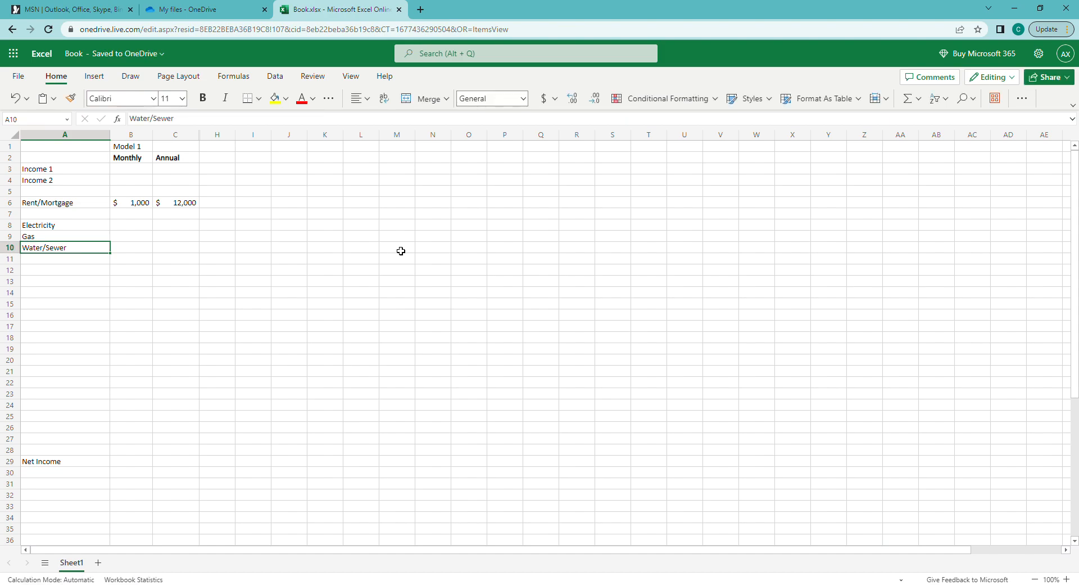
key(Return)
text(Garbage/Recycling)
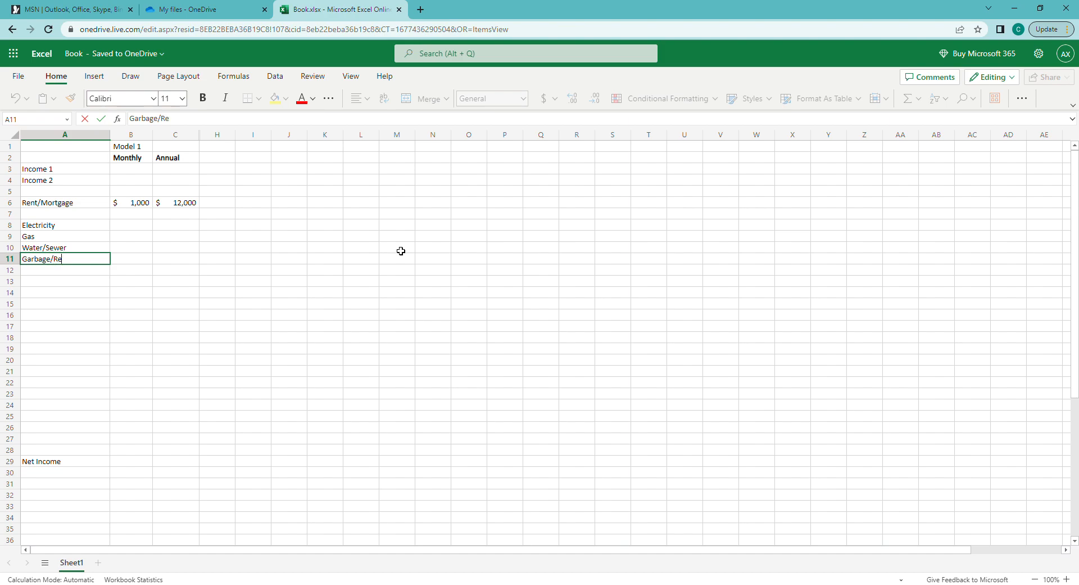
key(Return)
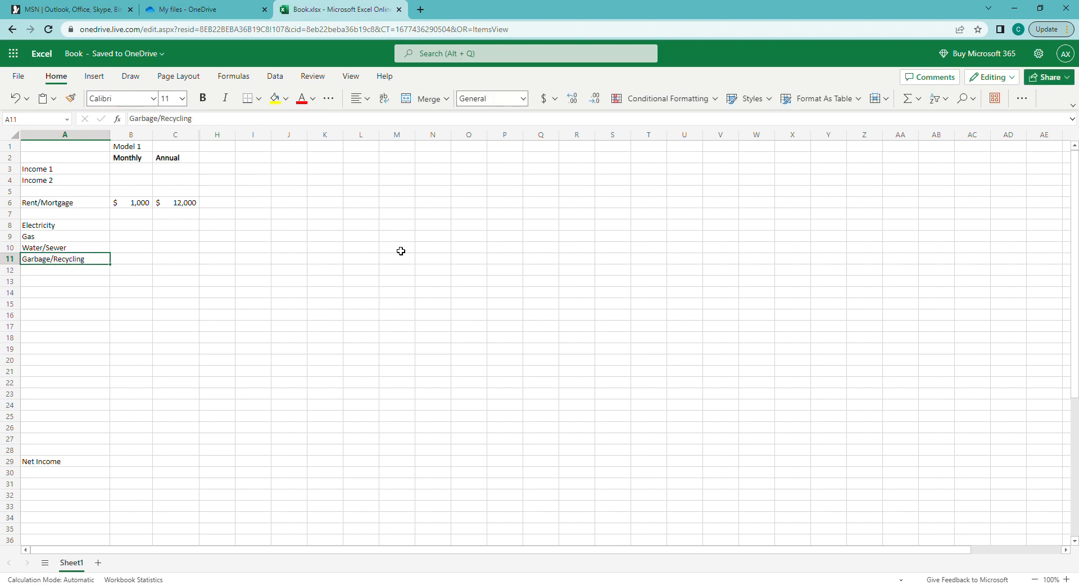
key(Up)
key(Up)
key(Up)
key(shift+Down)
key(shift+Down)
key(shift+Down)
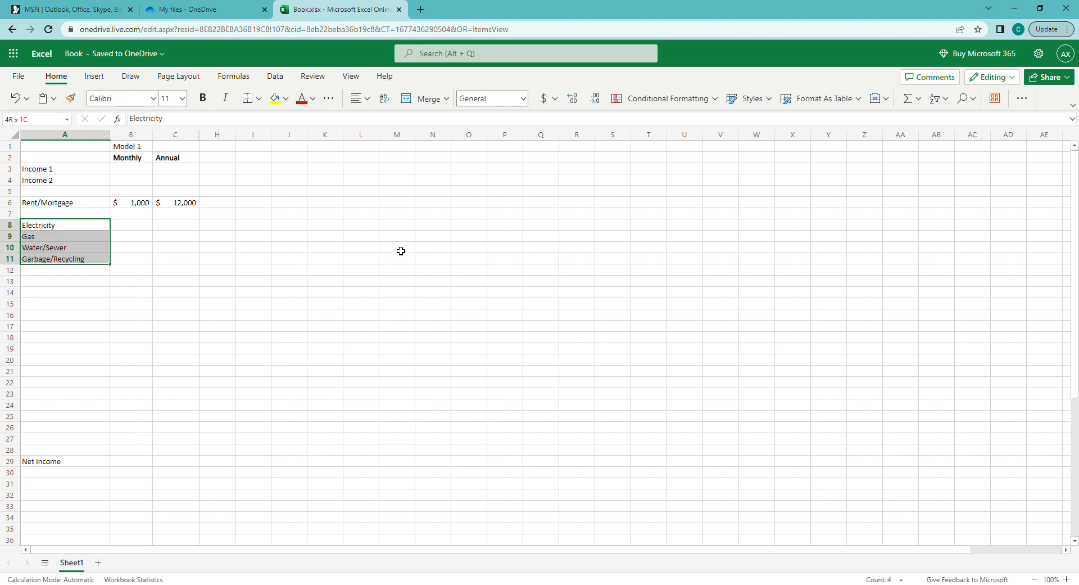
Enter monthly amounts of 100 for Electricity and 150 for Gas
key(Right)
key(Left)
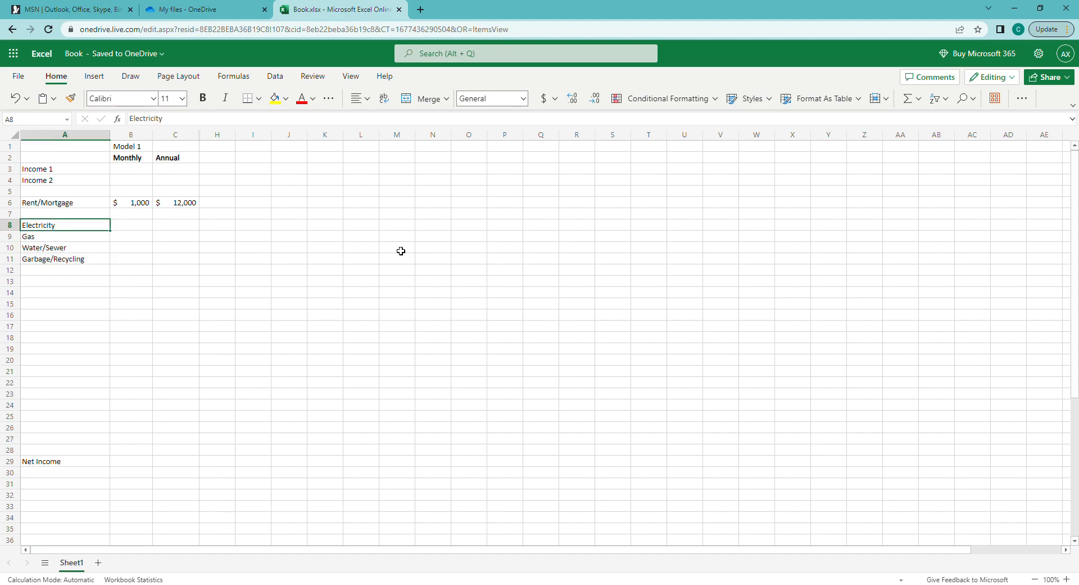
key(shift+Down)
key(shift+Down)
key(shift+Down)
key(shift+Right)
key(Right)
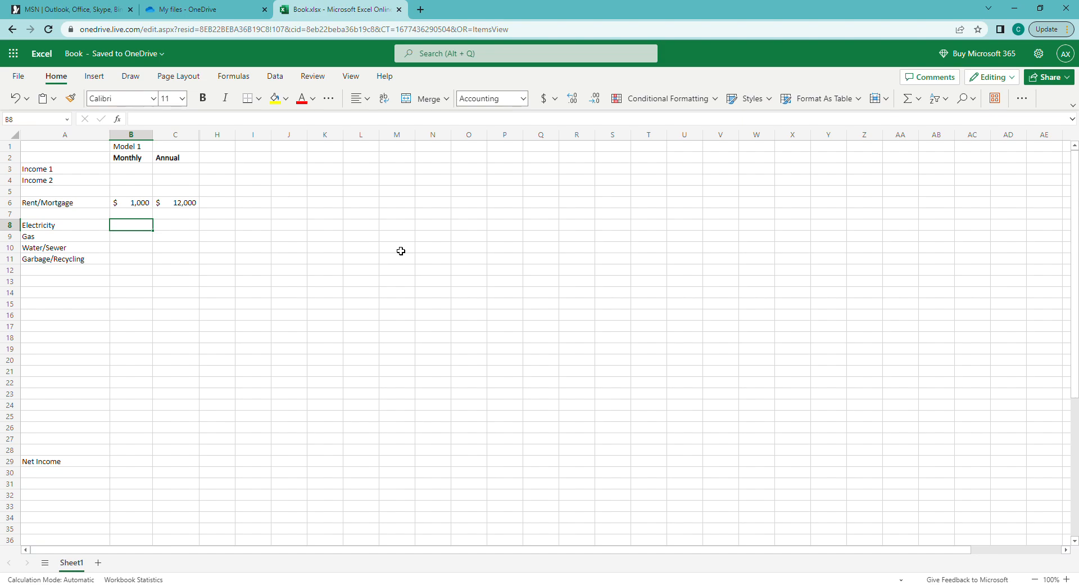
text(100)
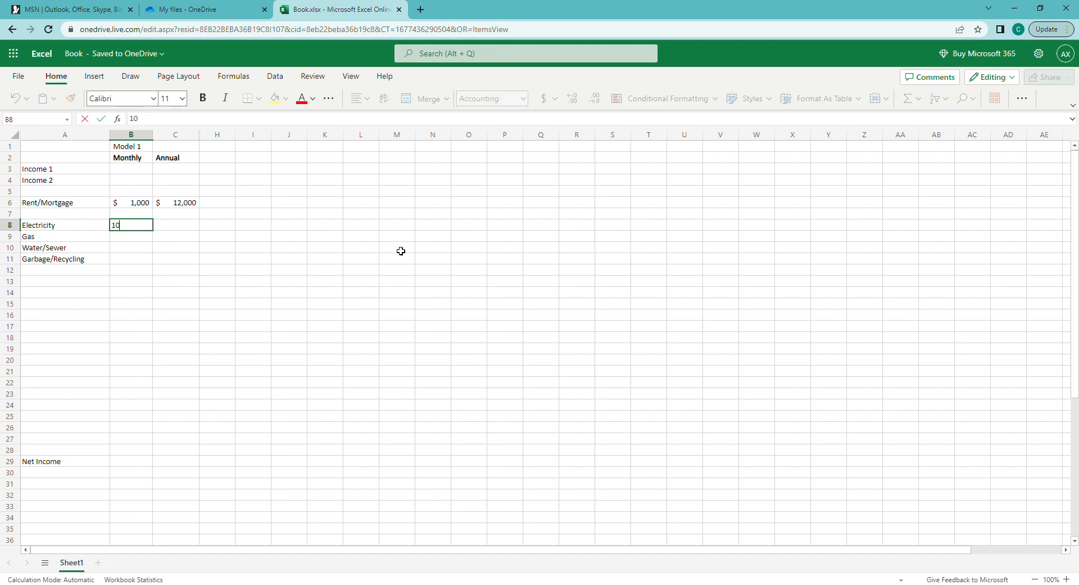
key(Return)
text(150)
key(Return)
key(Up)
key(shift+Up)
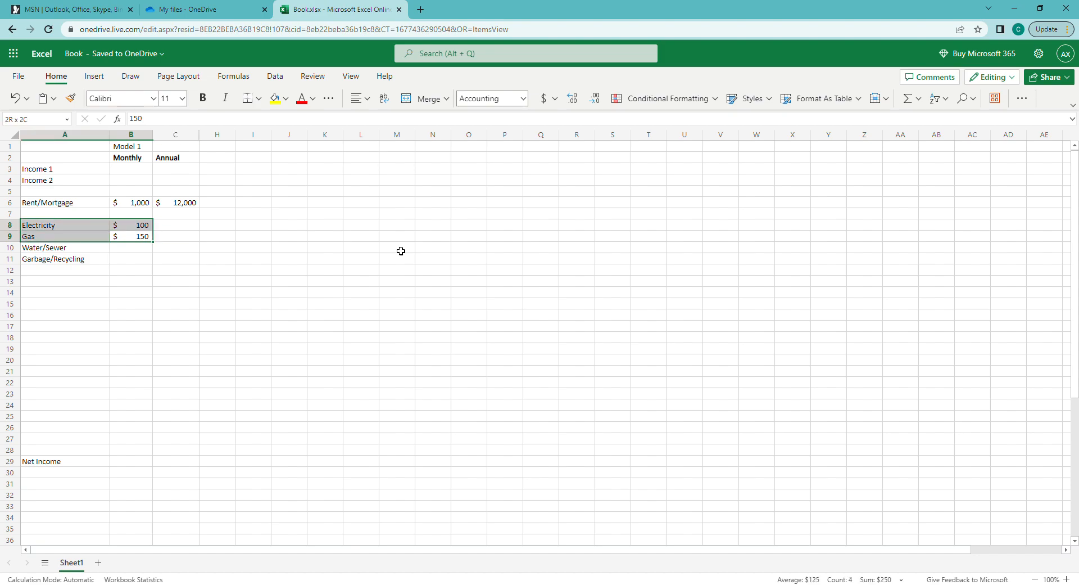
Enter monthly amounts of 130 for Water/Sewer and 25 for Garbage/Recycling
key(Down)
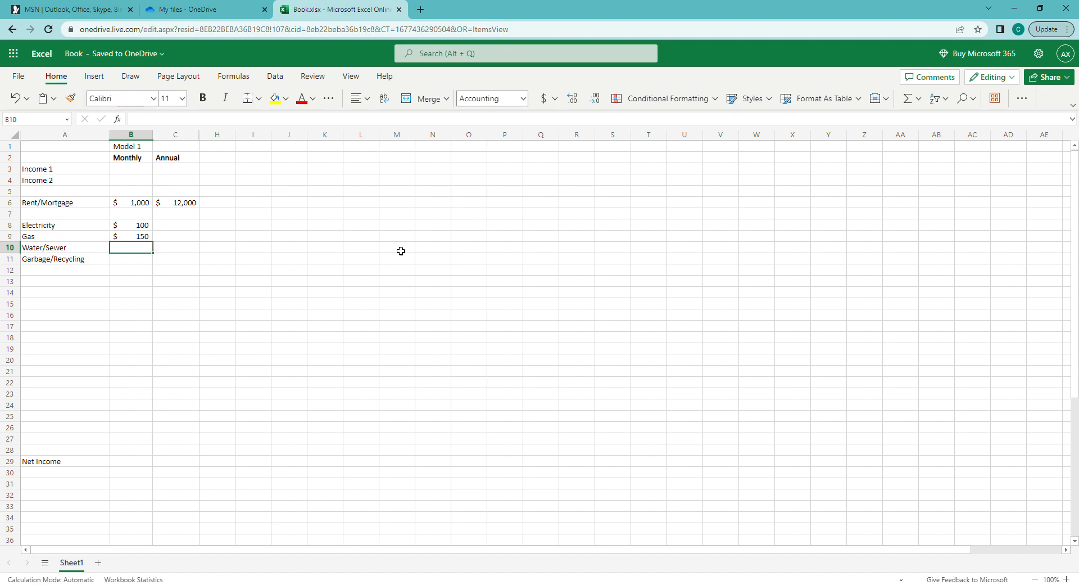
text(130)
key(Return)
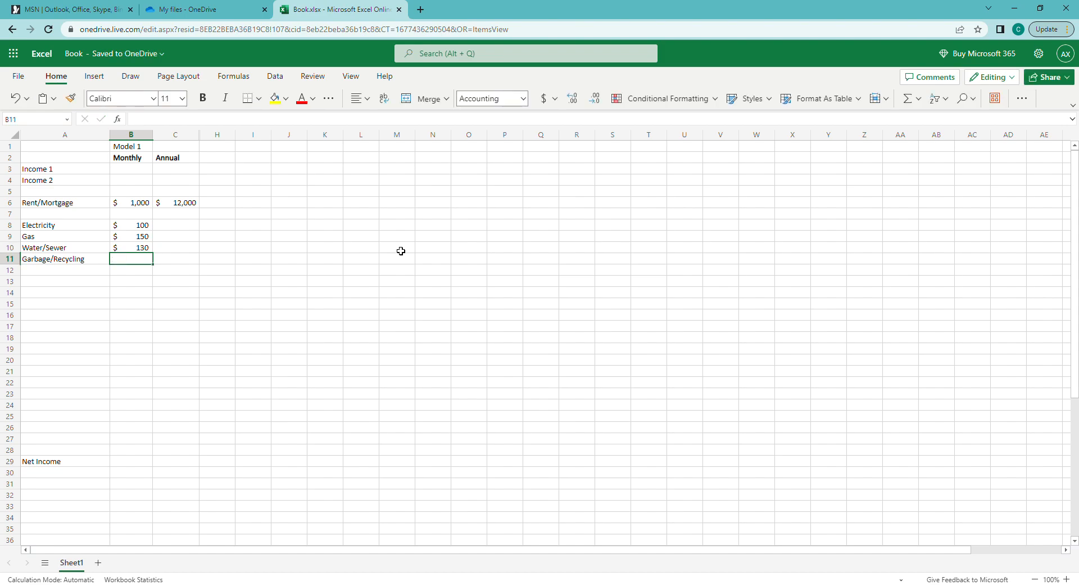
key(Left)
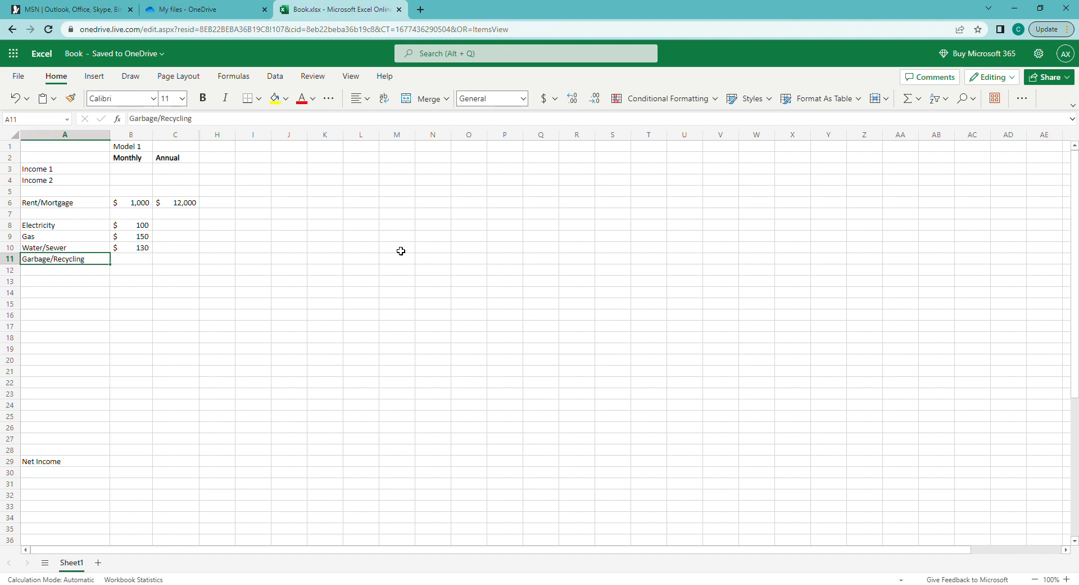
key(Right)
text(25)
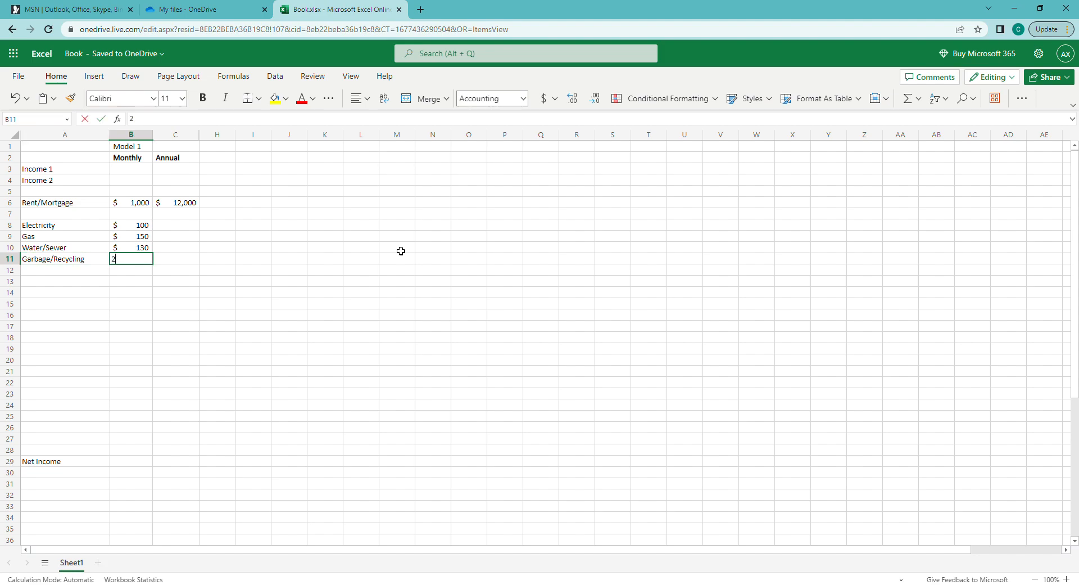
key(Return)
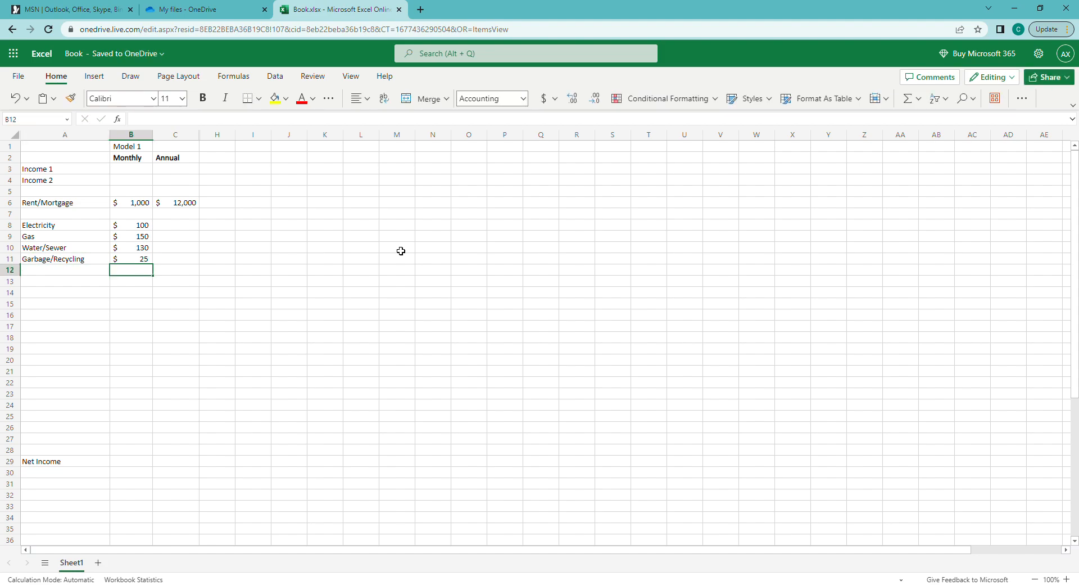
Start a SUM formula beside Net Income covering B8 through B28
key(Down)
key(Left)
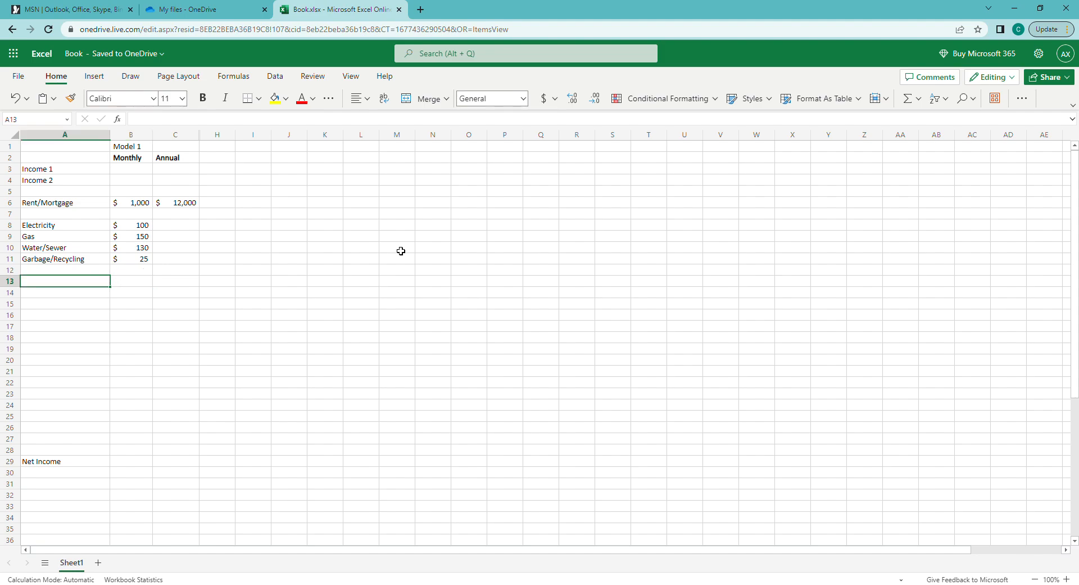
key(Down)
key(ctrl+Down)
key(Right)
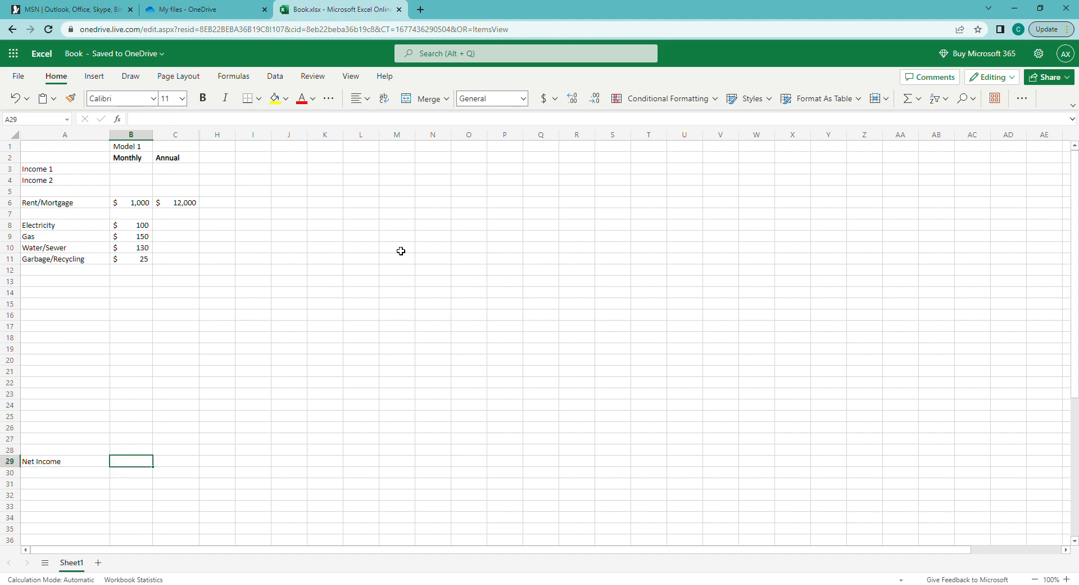
text(=sum()
key(Up)
key(ctrl+shift+Up)
key(shift+Up)
key(shift+Up)
key(shift+Up)
Set Net Income to =B6-SUM(B8:B28), showing $595
text())
key(Return)
key(Up)
key(F2)
key(Left)
key(Left)
key(Left)
key(Left)
key(Left)
key(Left)
key(Left)
key(Left)
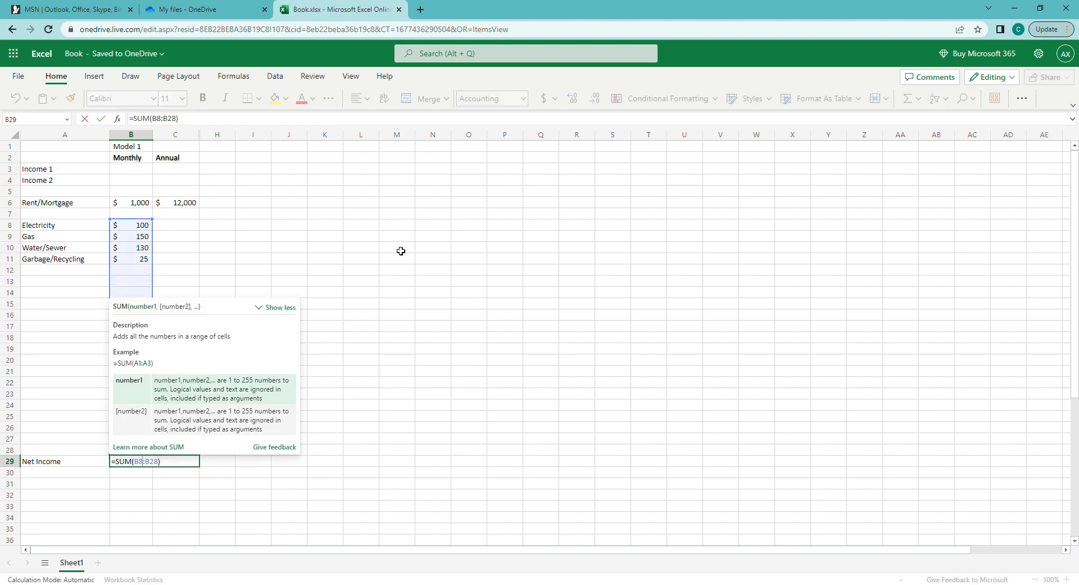
key(Left)
key(Left)
key(Left)
click(138, 203)
text(-)
key(Return)
Bold the Net Income label and amount in A29:B29
key(Up)
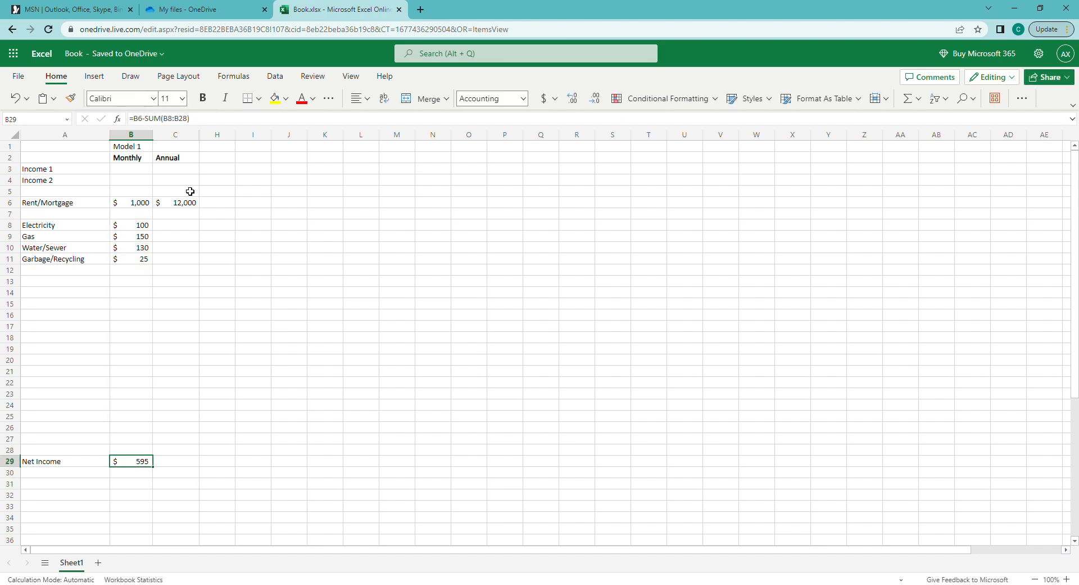
key(shift+Left)
key(ctrl+b)
key(shift+Right)
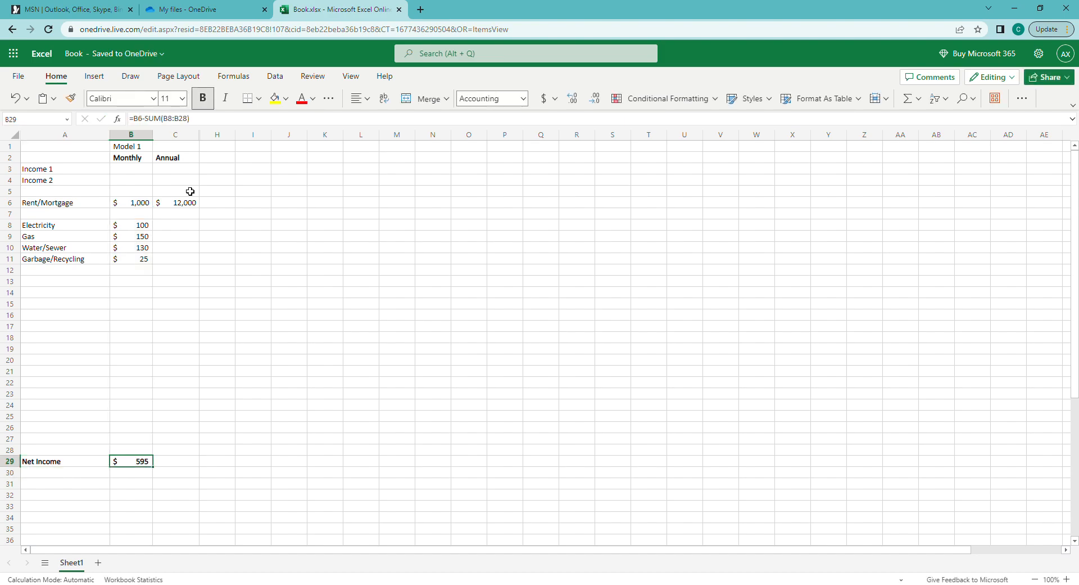
key(ctrl+Up)
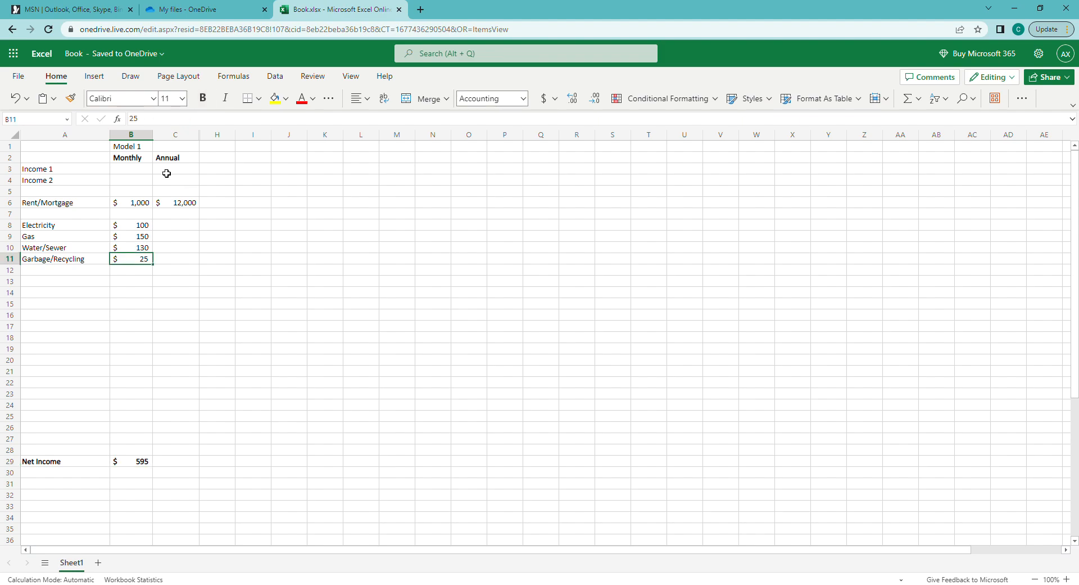
click(146, 205)
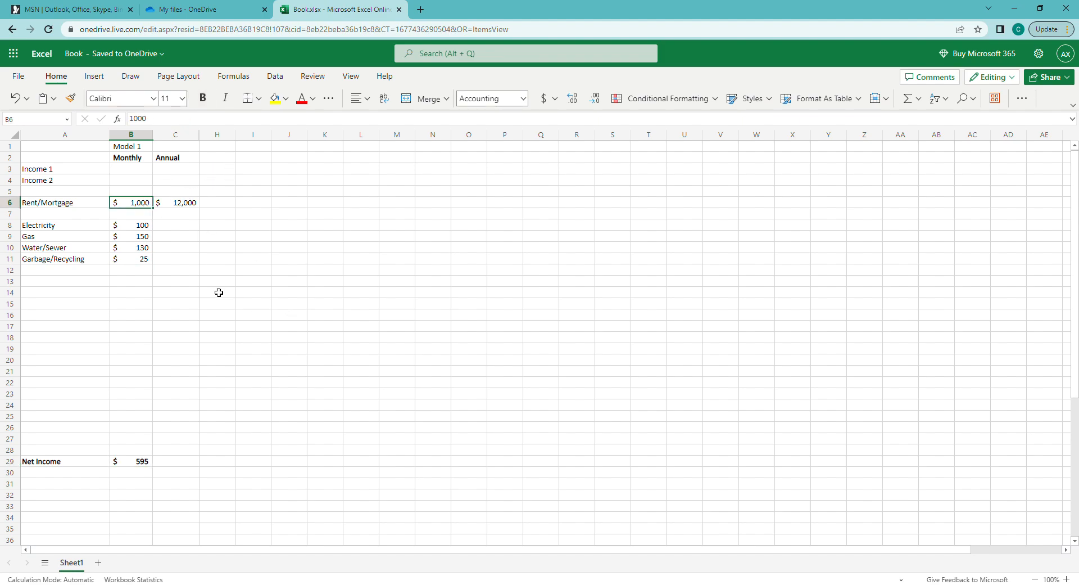
Enter =B8*12 in C8 as Electricity's annual amount
click(181, 226)
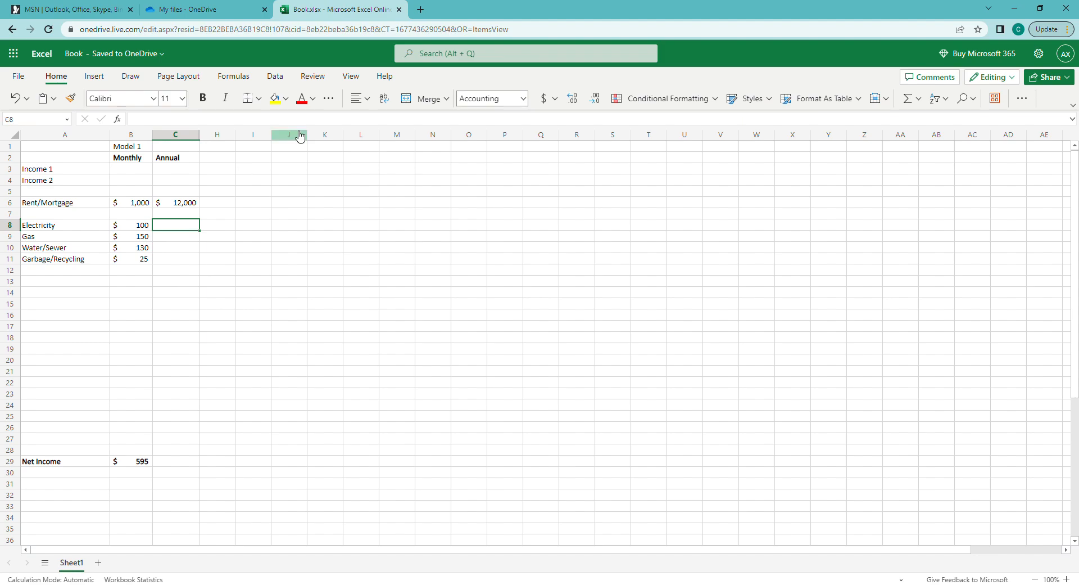
text(=B8*12)
key(Return)
key(Up)
key(Up)
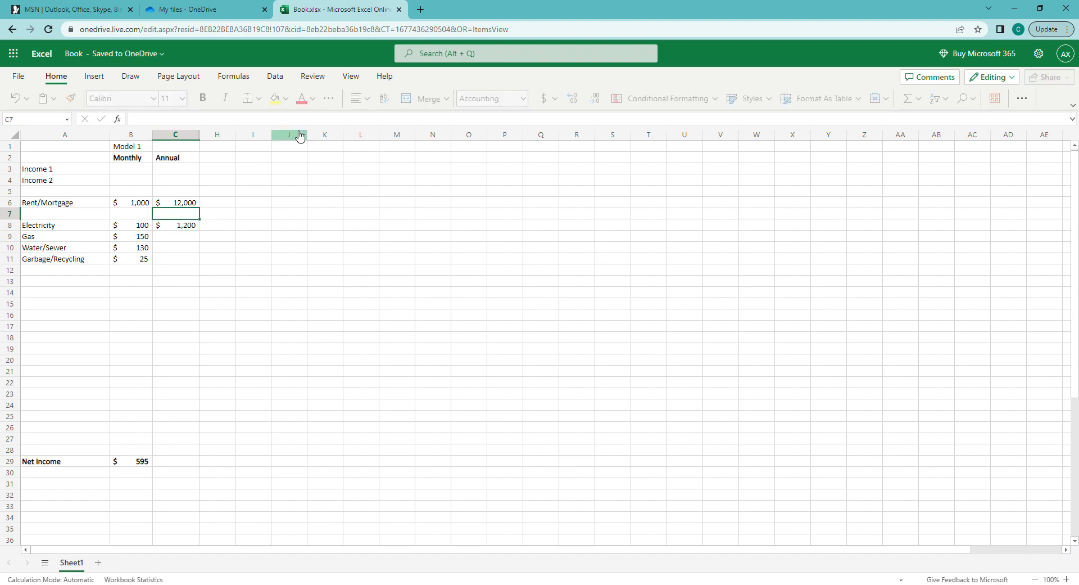
key(Down)
Copy the annual formula into C9:C11, giving $1,800, $1,560 and $300
key(ctrl+c)
key(Down)
key(ctrl+v)
key(Down)
key(ctrl+v)
key(Down)
key(ctrl+v)
key(Up)
key(Up)
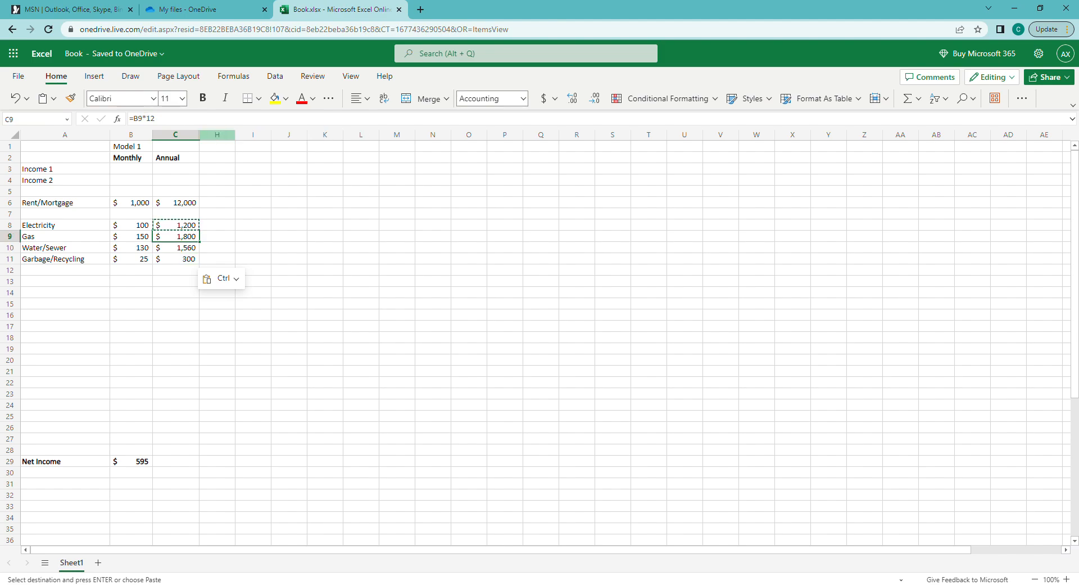
click(181, 229)
click(79, 228)
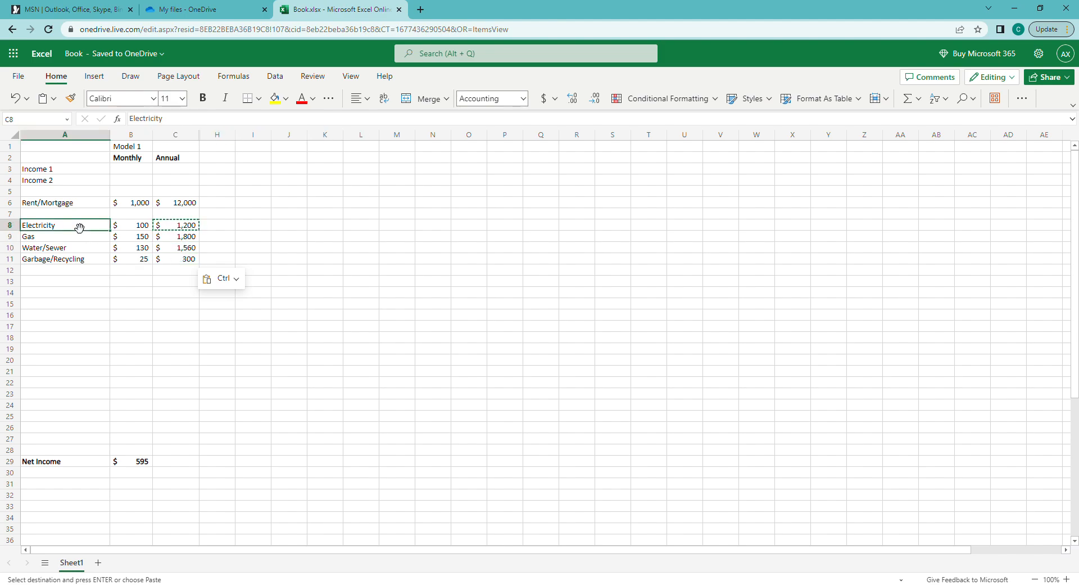
click(104, 282)
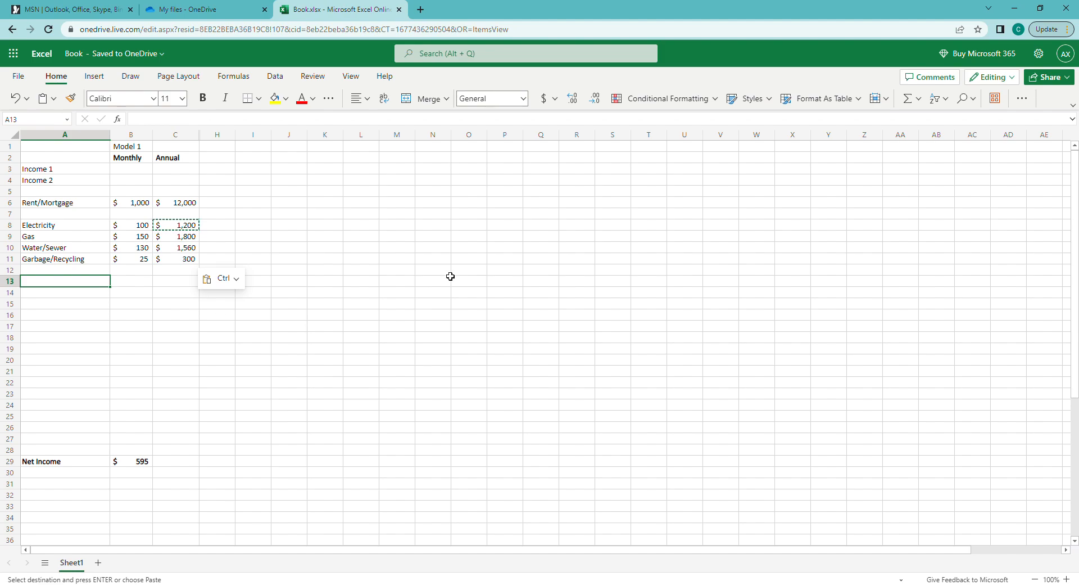
Add Groceries and Restaurant labels below the utilities
text(Groceries)
key(Return)
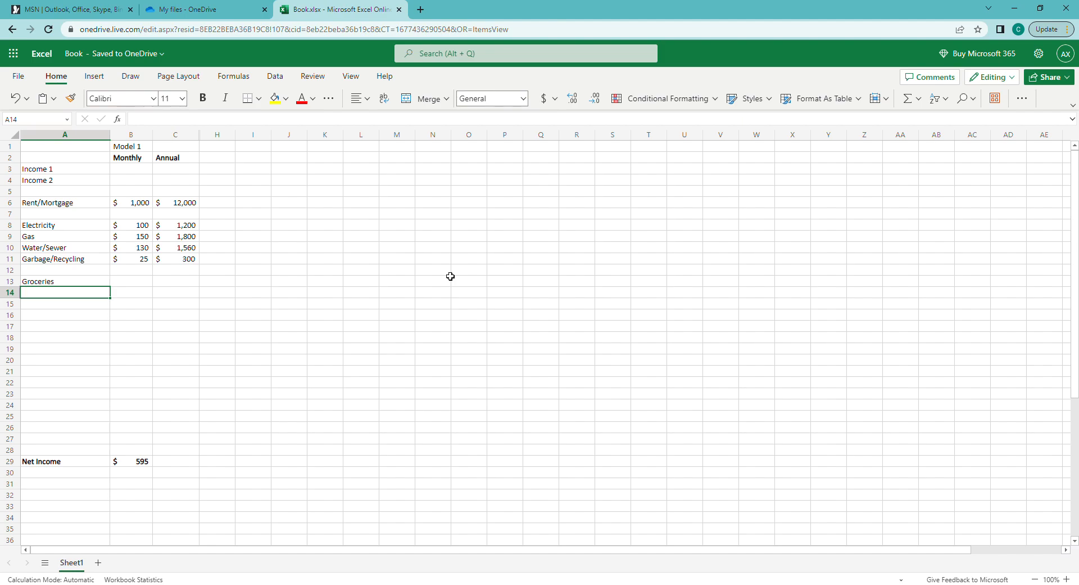
text(Restat)
key(BackSpace)
text(u)
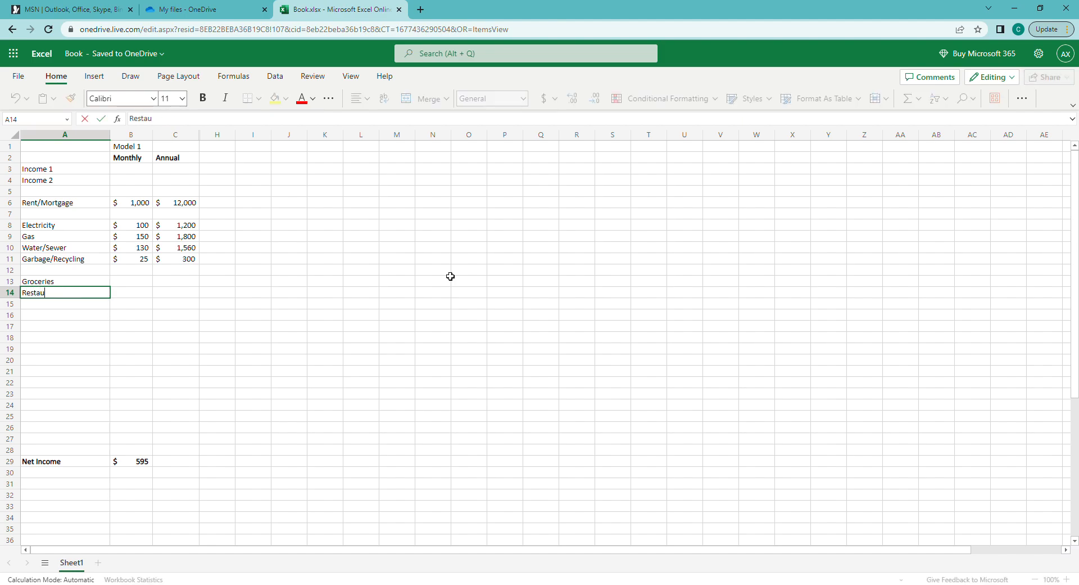
text(rant)
key(Return)
Insert a new row 12 labelled Insurance - Renters
key(Up)
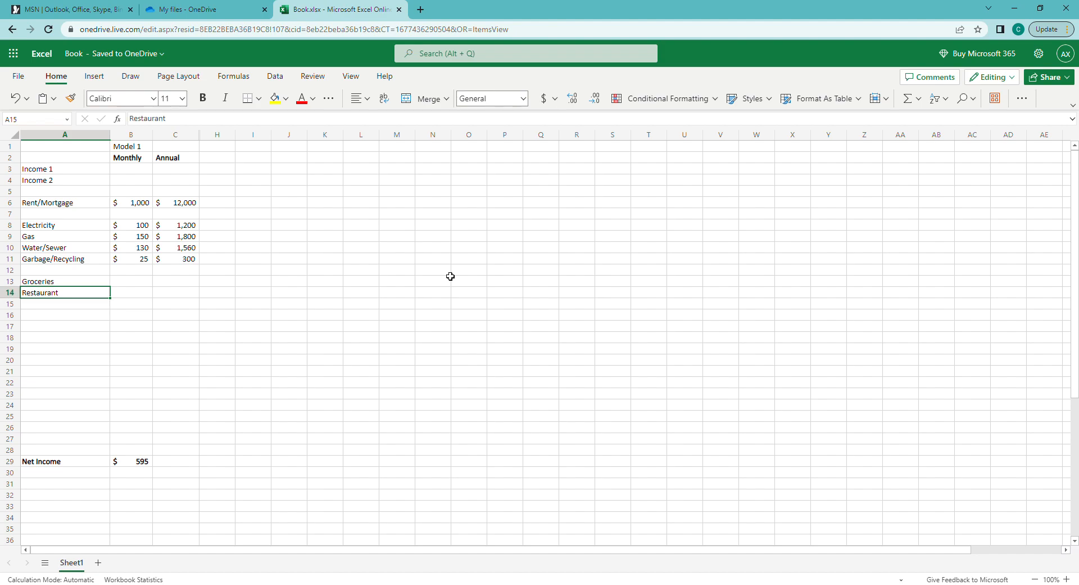
key(Down)
key(Down)
key(Up)
key(Up)
key(Up)
key(Up)
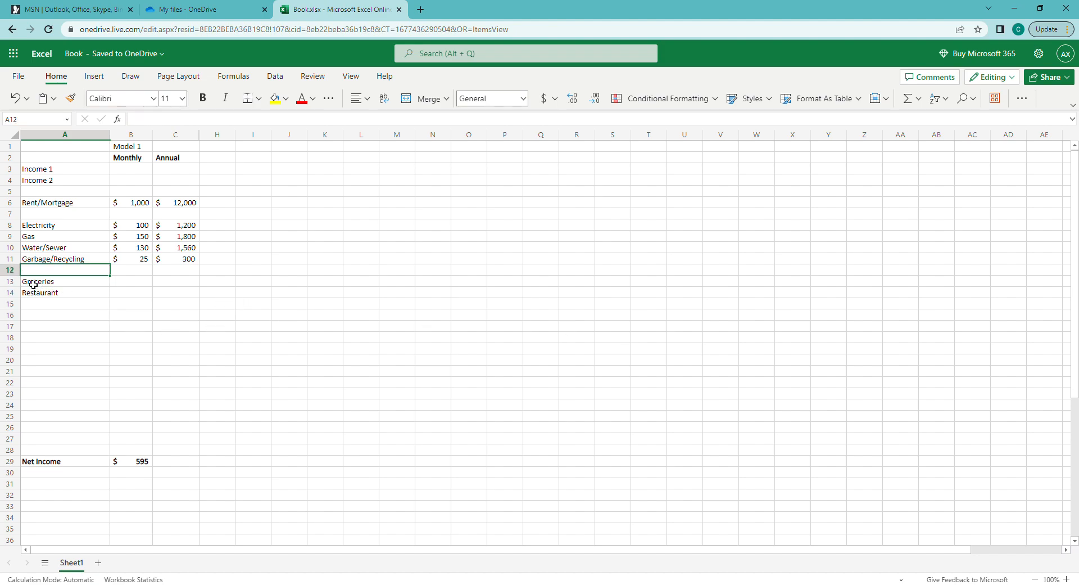
right_click(10, 270)
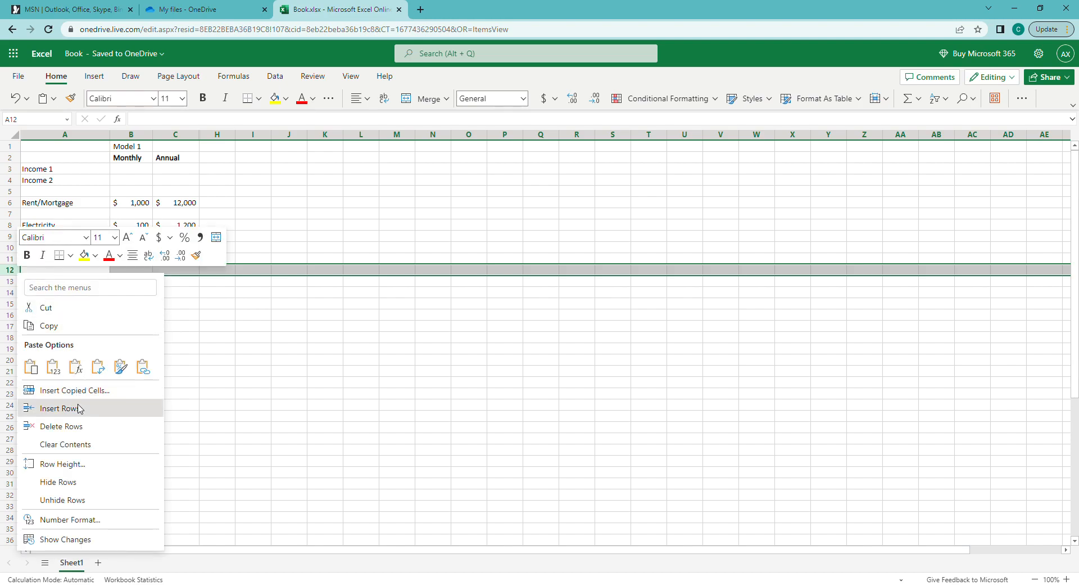
click(78, 409)
click(46, 273)
text(Insuran)
text(ce)
text(Re)
text( Rent)
text(ers)
key(Return)
Copy the Insurance - Renters label into row 13 and insert a blank row above Groceries
key(Up)
key(ctrl+c)
key(Down)
key(ctrl+v)
key(Down)
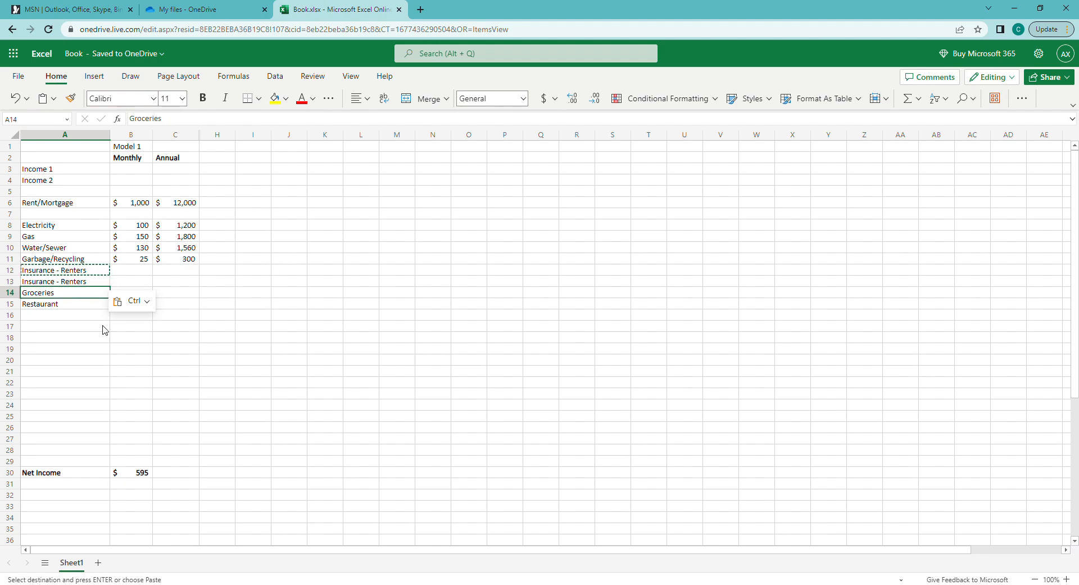
click(10, 293)
right_click(10, 292)
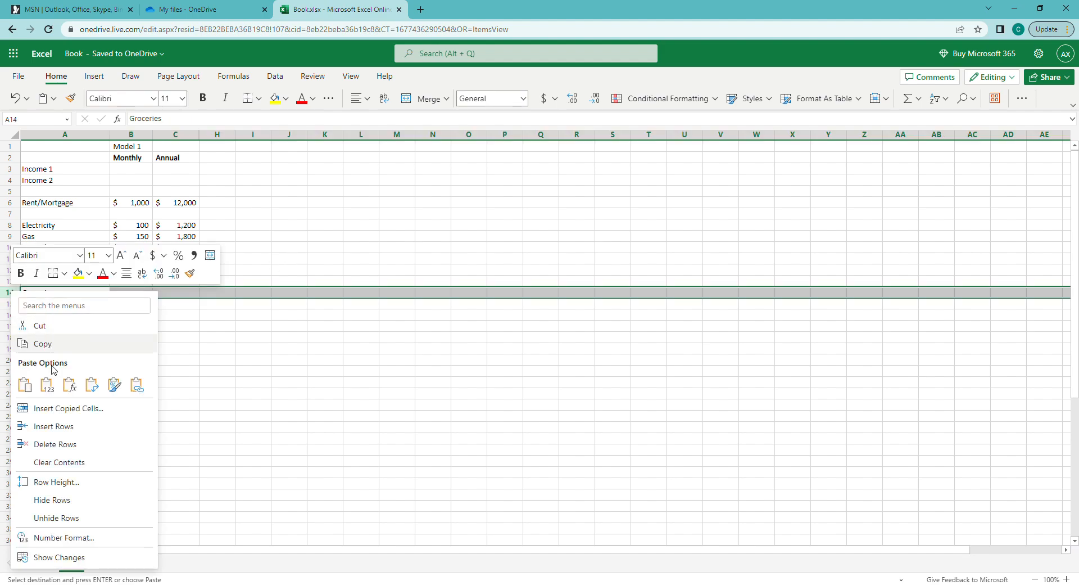
click(56, 426)
Rename the second insurance label to Insurance - Car
click(76, 279)
key(F2)
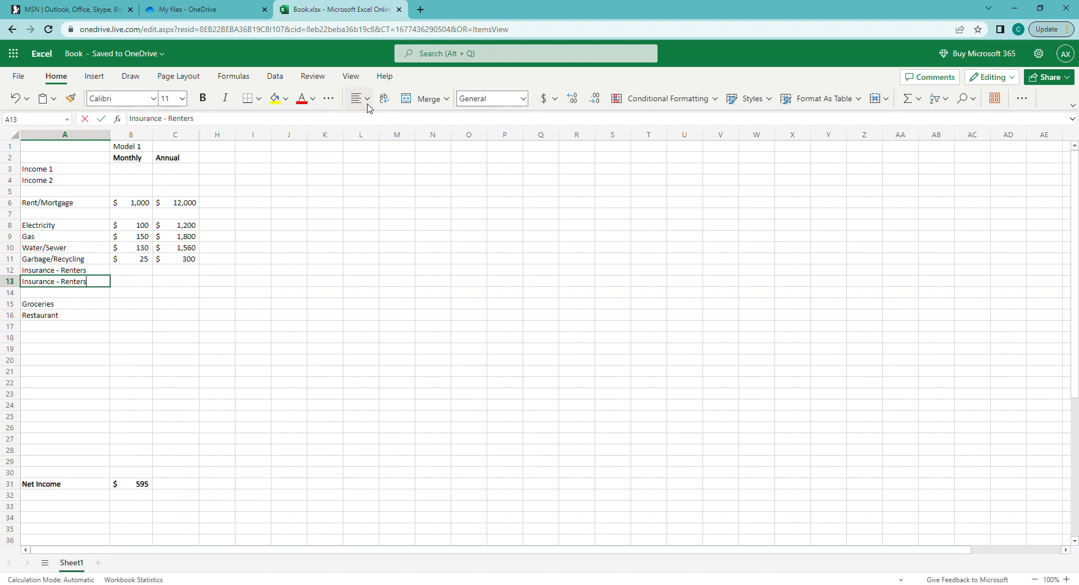
key(ctrl+shift+Left)
text(Home)
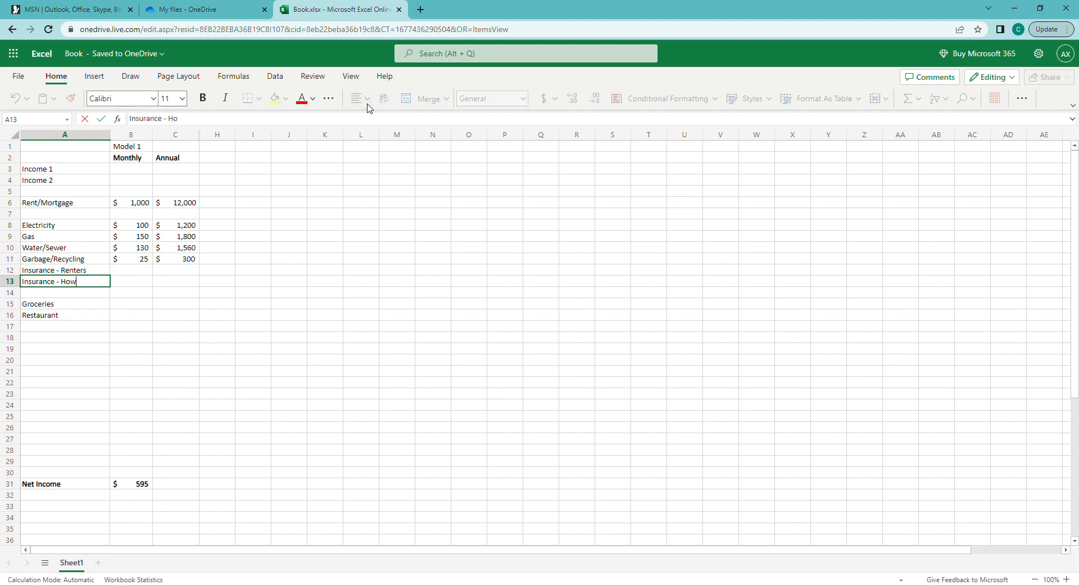
text(Owners)
key(Return)
key(Up)
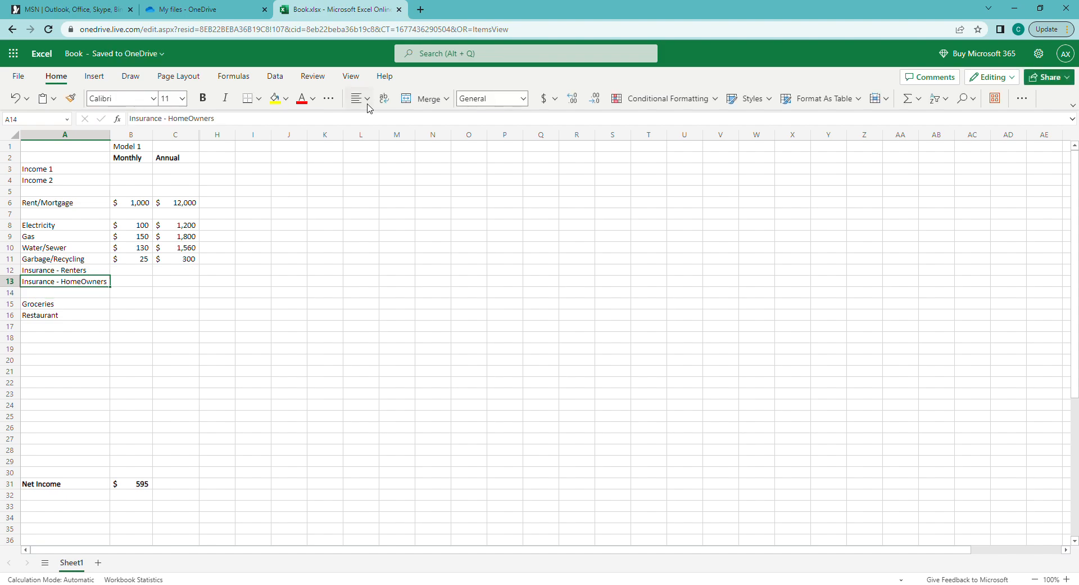
double_click(188, 118)
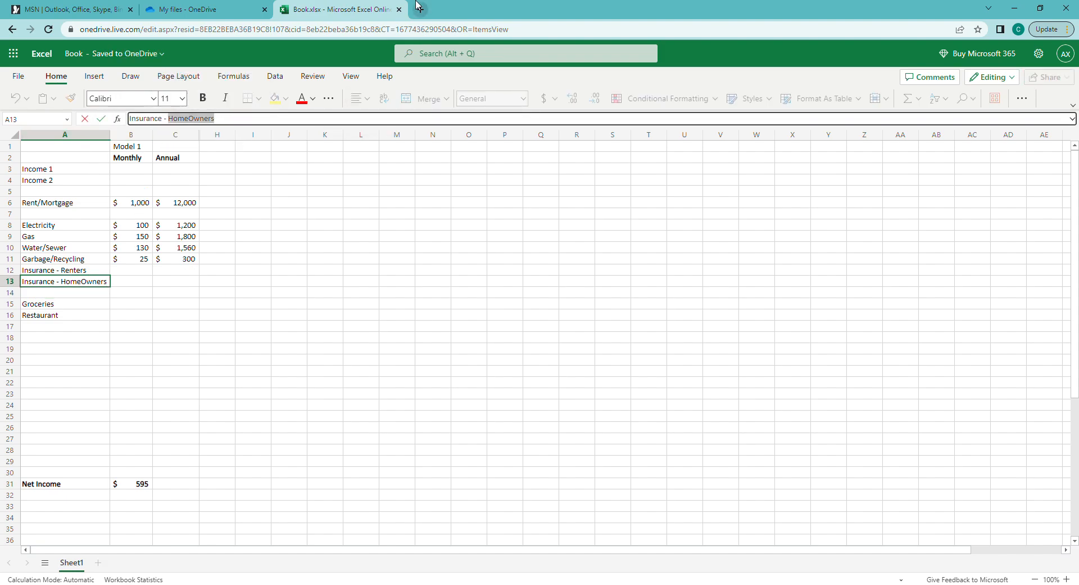
text(Var)
key(Return)
key(Up)
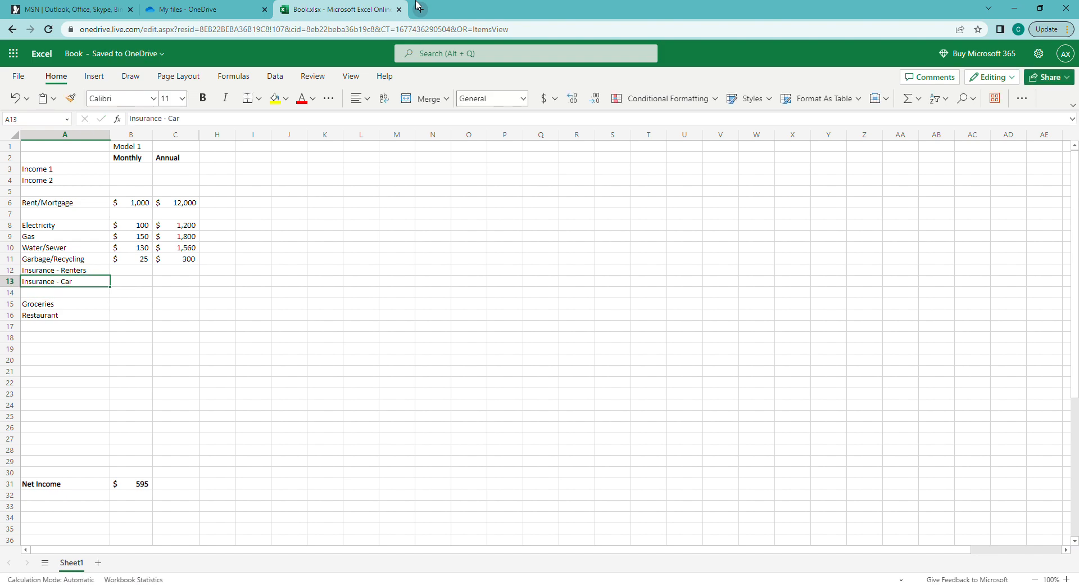
key(Right)
key(Up)
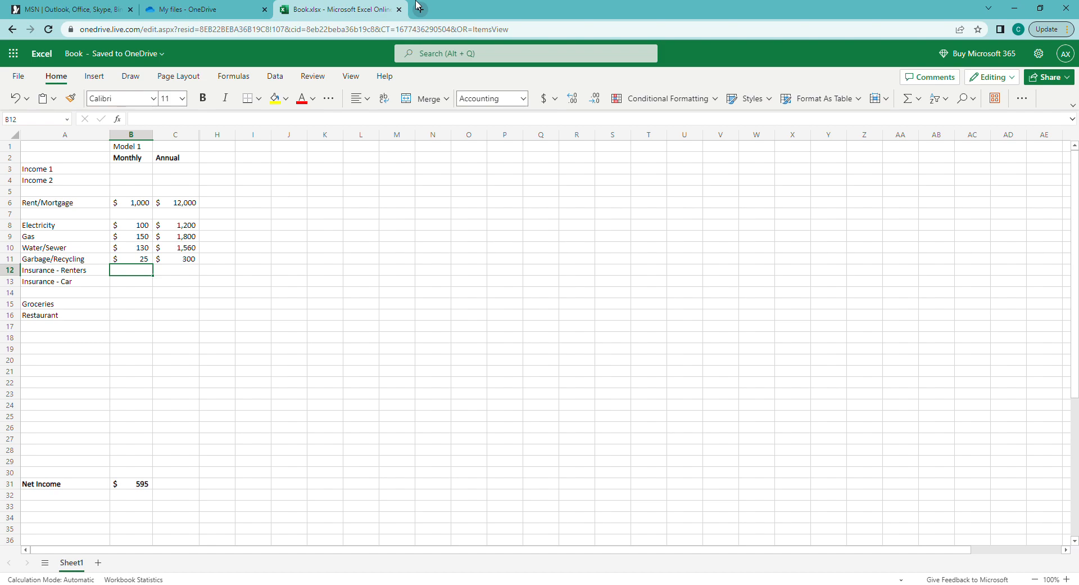
Enter $110 for renters insurance and $150 for car insurance
text(=110)
key(Return)
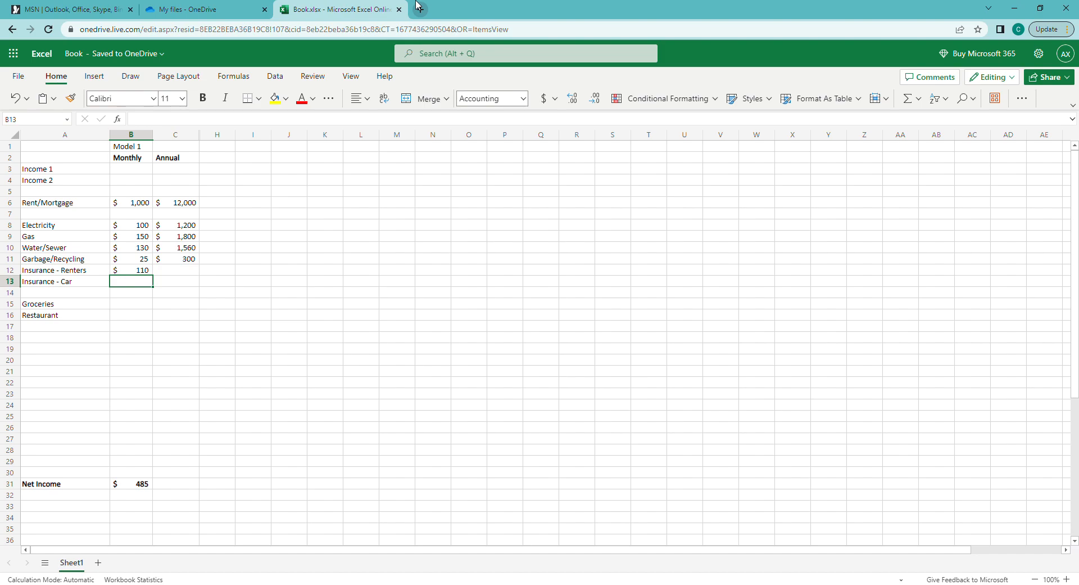
text(=150)
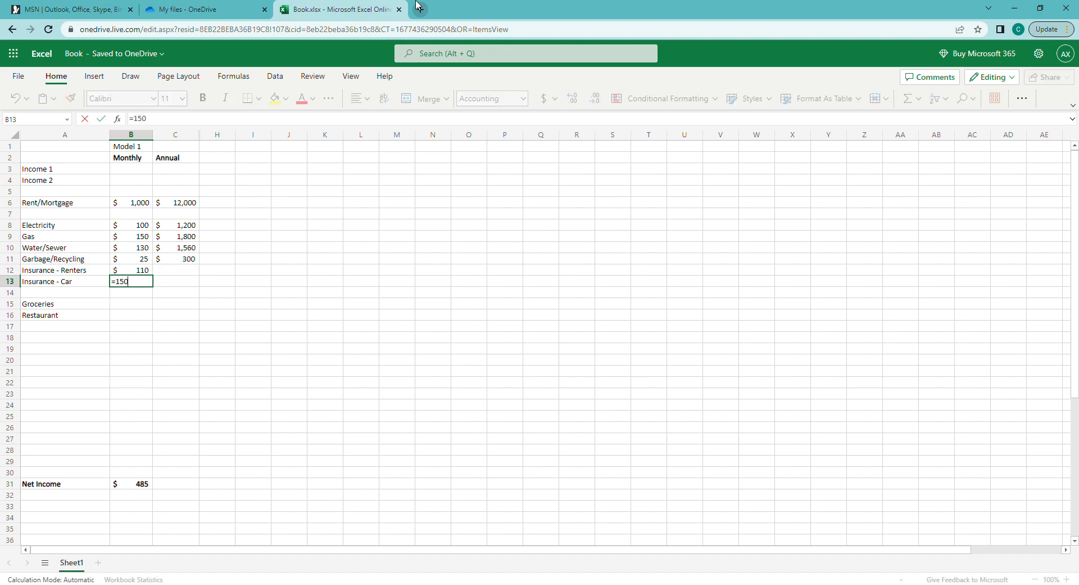
key(Tab)
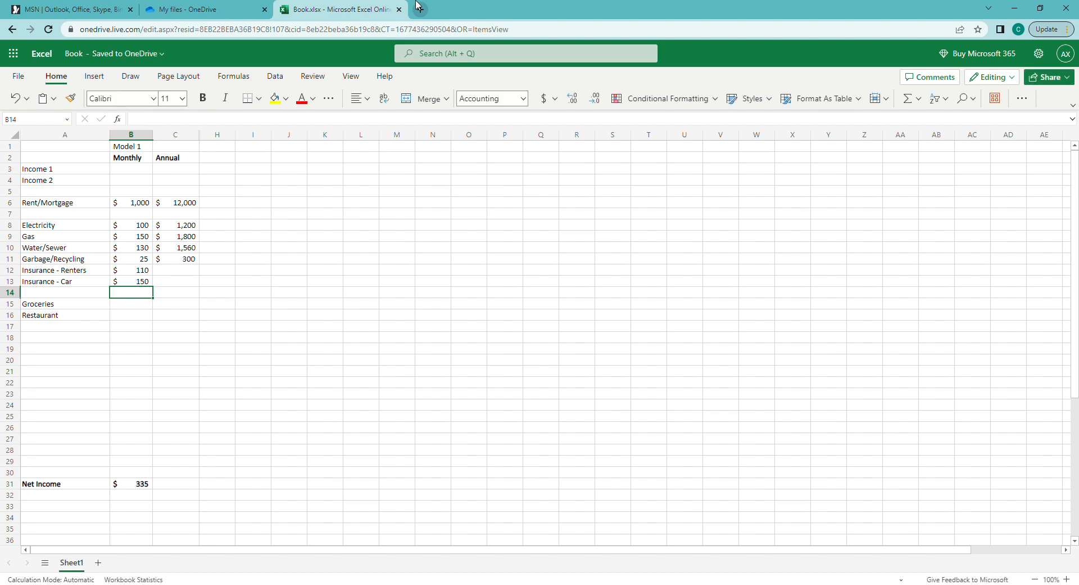
Copy the annual formula into both insurance rows, giving $1,320 and $1,800
key(Up)
key(Up)
key(ctrl+c)
key(Down)
key(ctrl+v)
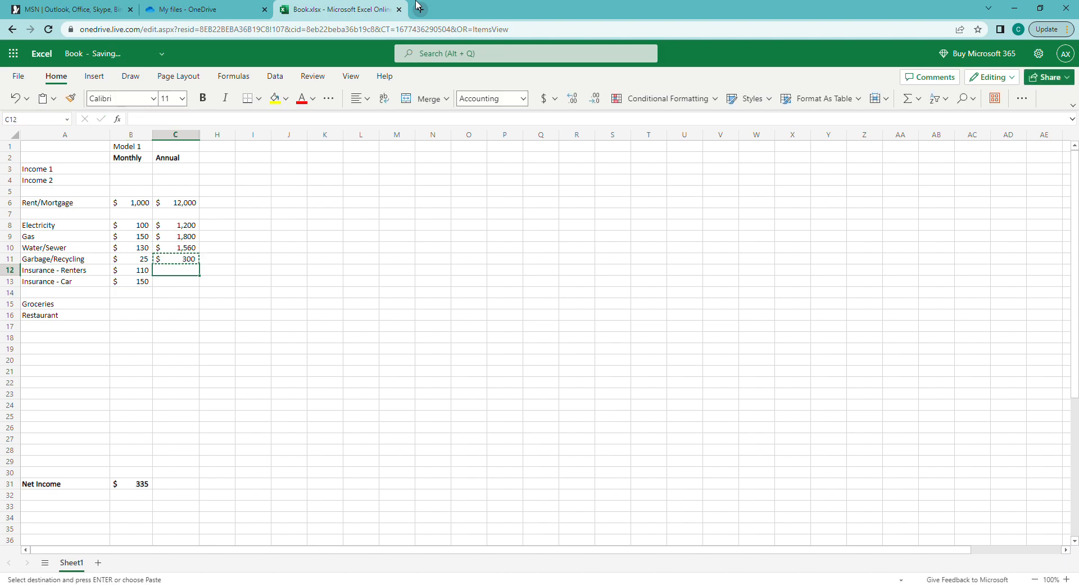
key(Down)
key(ctrl+v)
key(Left)
key(Right)
Paste the annual formula into C31 after undoing a mistaken paste in B31, showing $4,020
key(ctrl+Down)
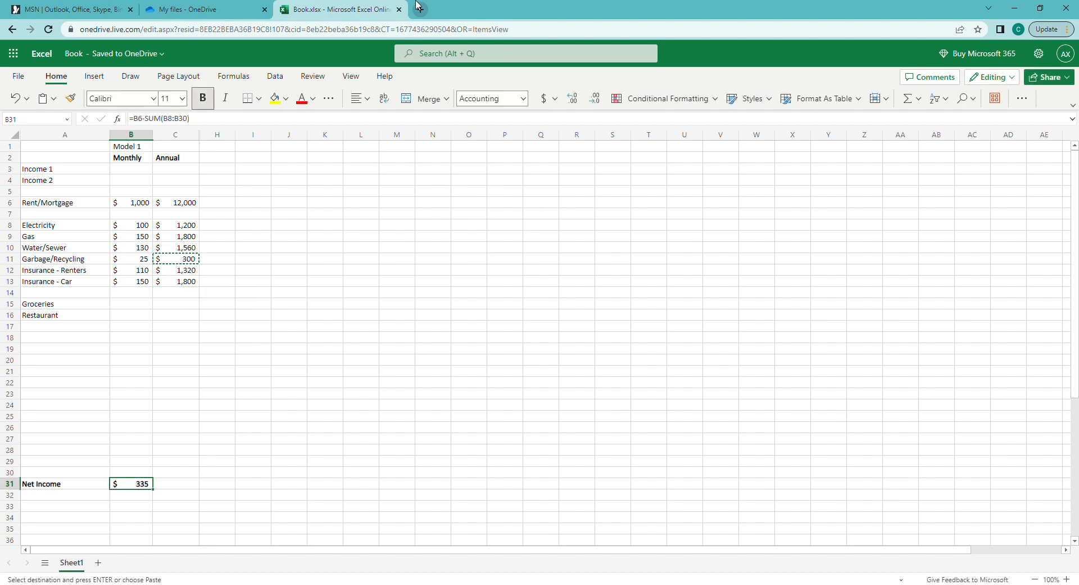
key(Right)
key(ctrl+Up)
key(ctrl+c)
key(ctrl+Down)
key(Left)
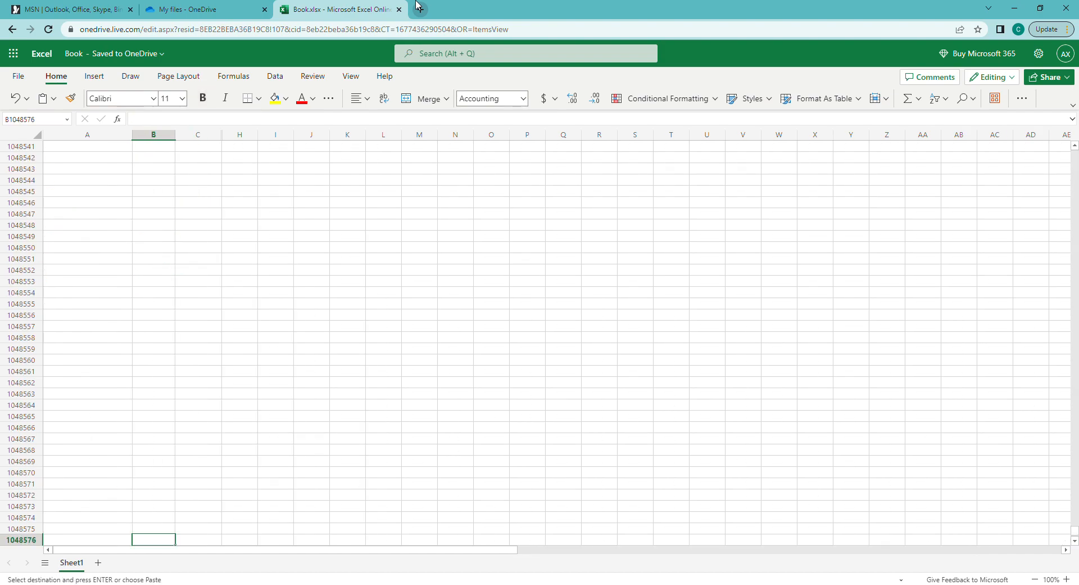
key(ctrl+Up)
key(ctrl+v)
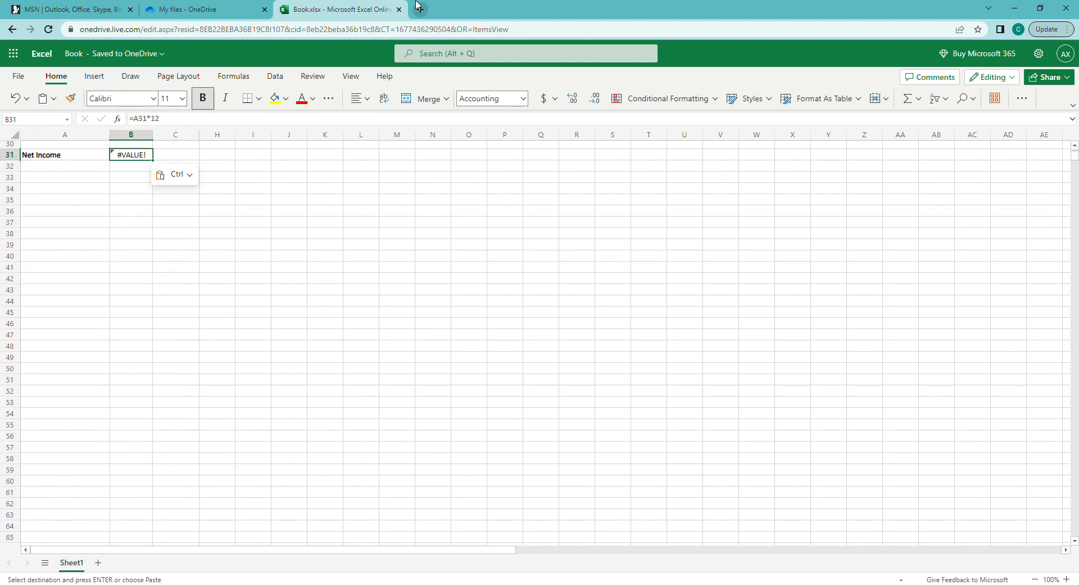
key(ctrl+z)
key(Right)
key(ctrl+v)
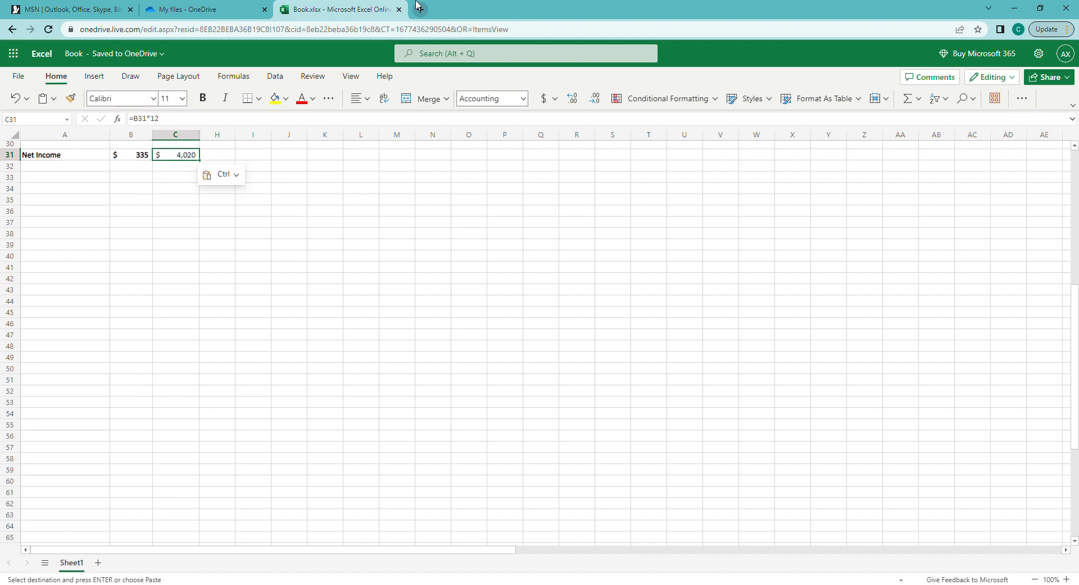
key(Escape)
Move back up the Monthly column to the Income 2 amount
key(Up)
key(Left)
key(ctrl+Up)
key(ctrl+Up)
key(ctrl+Up)
key(Up)
key(Up)
key(Up)
key(Up)
key(Up)
key(ctrl+Down)
key(ctrl+Down)
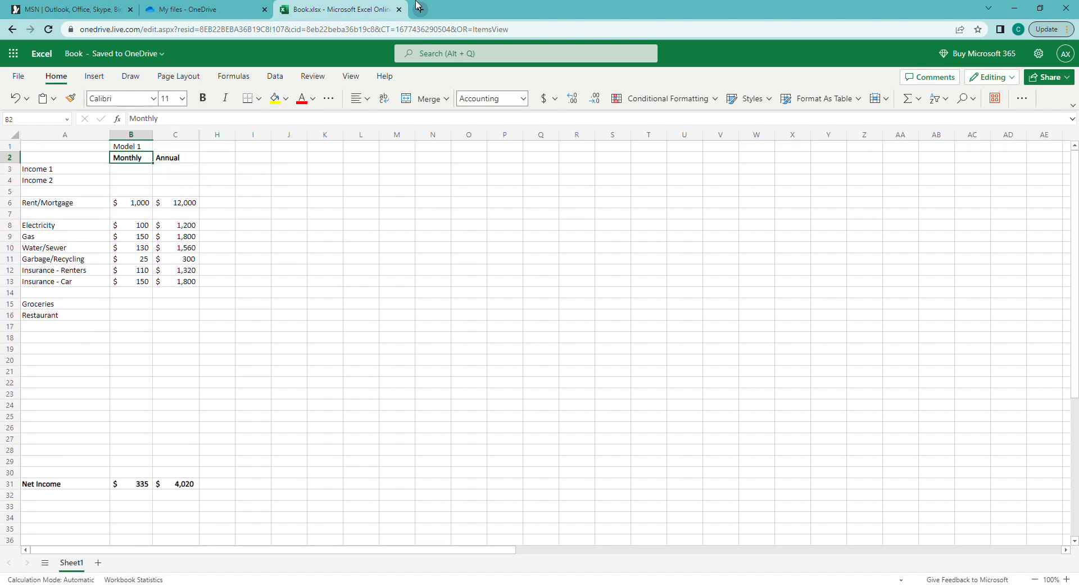
key(ctrl+Up)
key(Down)
key(Down)
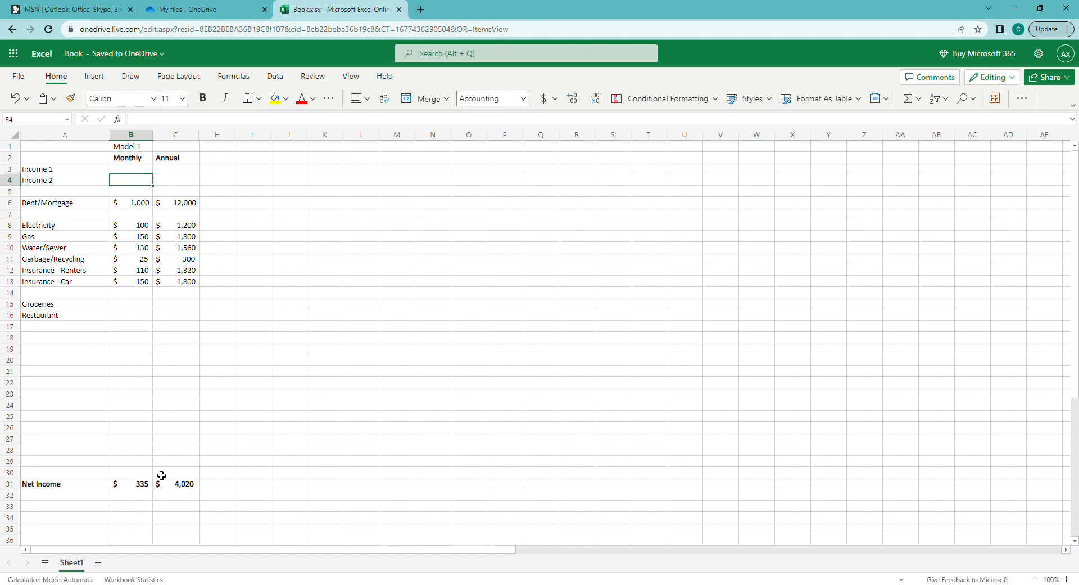
Edit the monthly Net Income formula in B31 to remove the B6 subtraction
click(145, 485)
key(F2)
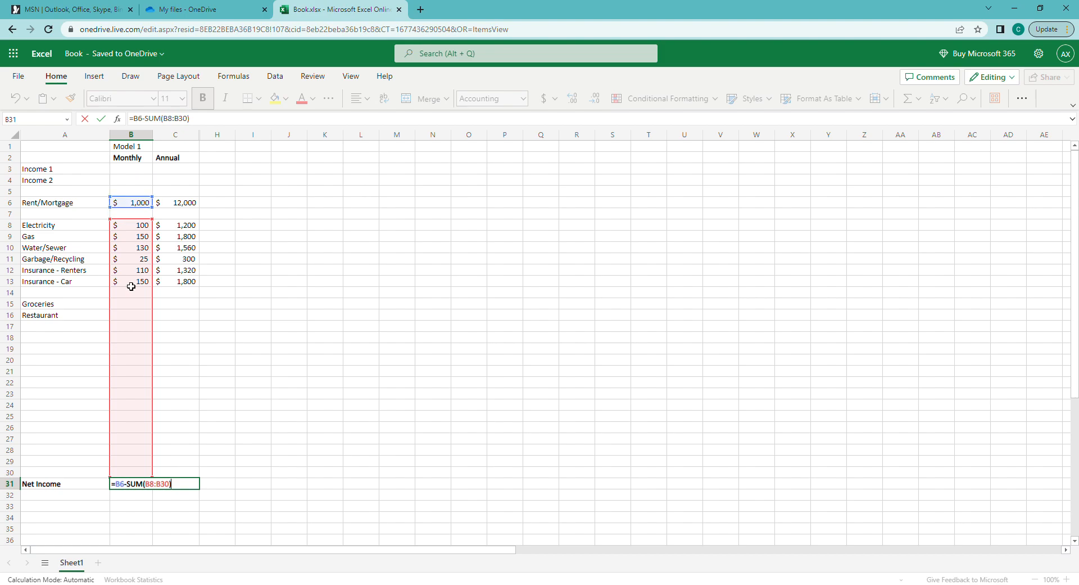
double_click(125, 485)
key(shift+Right)
key(Delete)
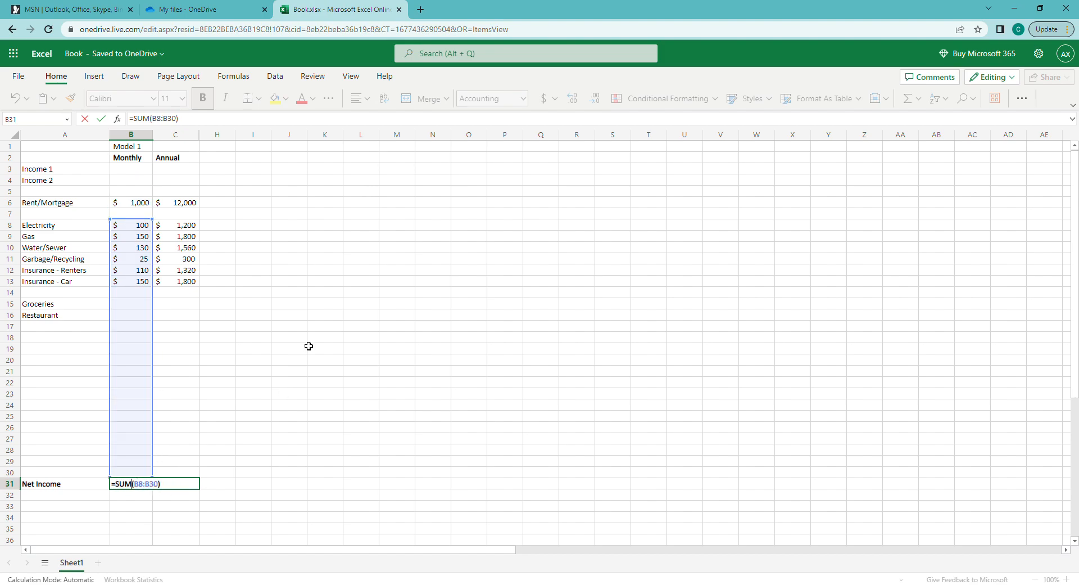
key(Left)
key(Right)
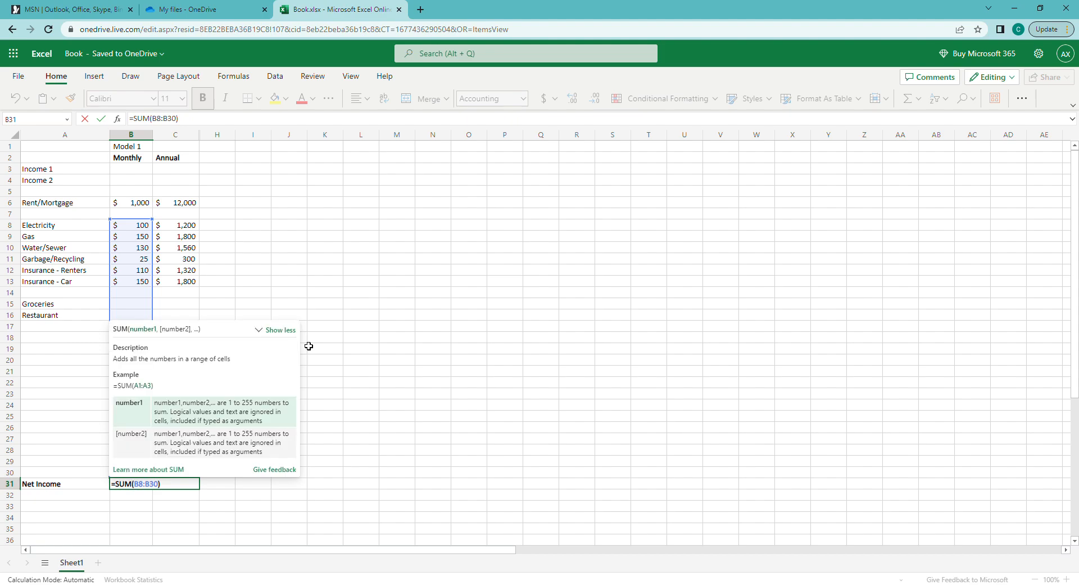
key(ctrl+Return)
Rewrite B31 as =SUM(B6:B30), giving $1,665 monthly
key(Delete)
text(=sum()
key(Up)
key(ctrl+shift+Up)
key(ctrl+shift+Up)
key(ctrl+shift+Up)
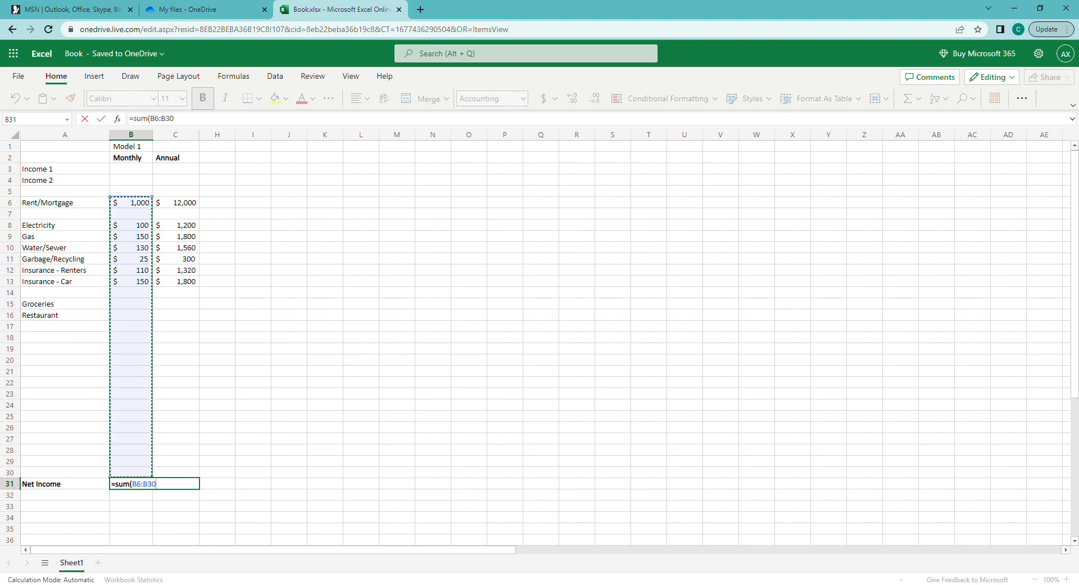
key(ctrl+Return)
key(ctrl+Up)
key(ctrl+Up)
key(Up)
click(137, 497)
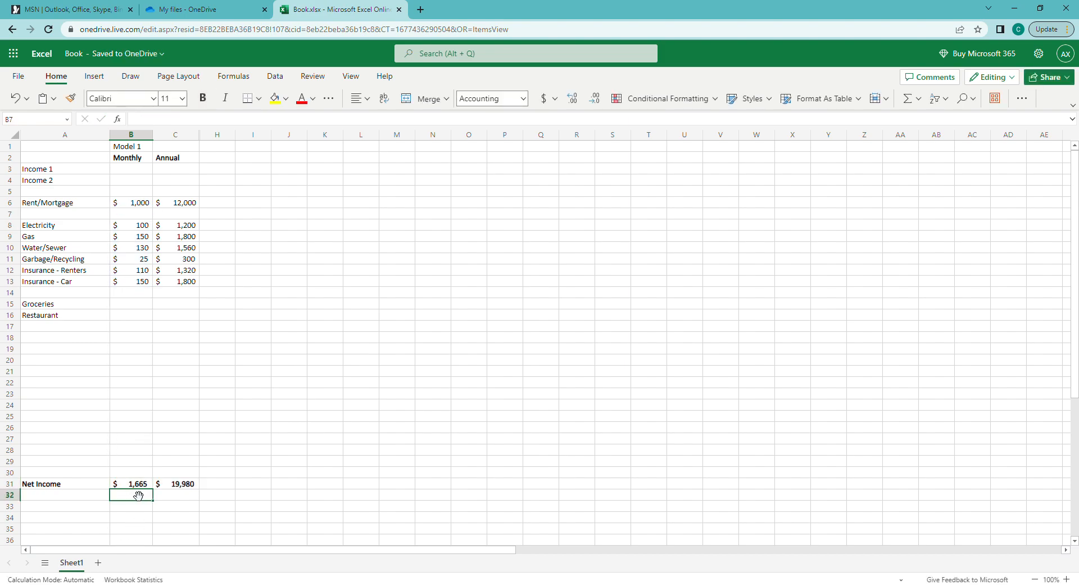
key(Up)
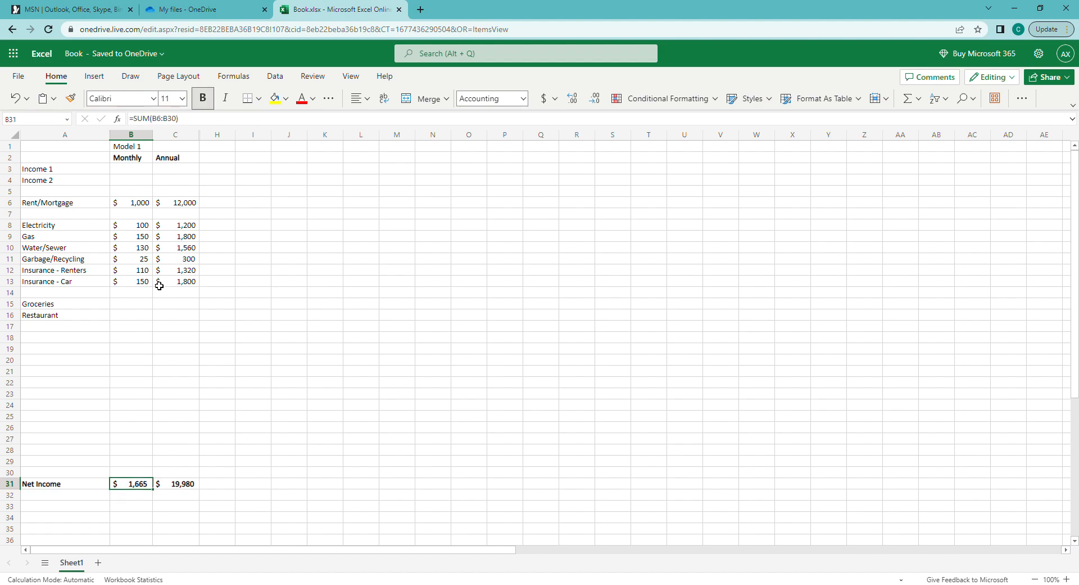
Enter $2,000 for Income 1 and copy the annual formula into C3 and C4
click(135, 171)
text(2000)
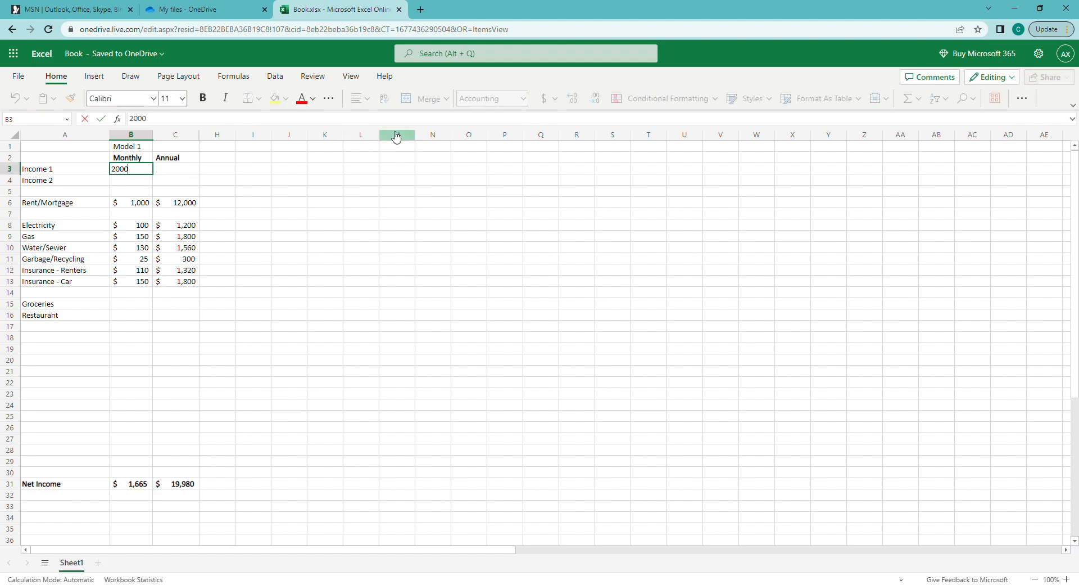
key(Return)
key(Up)
key(Right)
key(Down)
key(Down)
key(Down)
key(ctrl+c)
key(Up)
key(Up)
key(ctrl+v)
key(Up)
key(ctrl+v)
key(Down)
Set the Income 2 monthly amount to 0
key(Left)
text(0)
key(Return)
key(Up)
key(Left)
key(Right)
Bold the Income 1 and Income 2 labels and their amounts
key(Up)
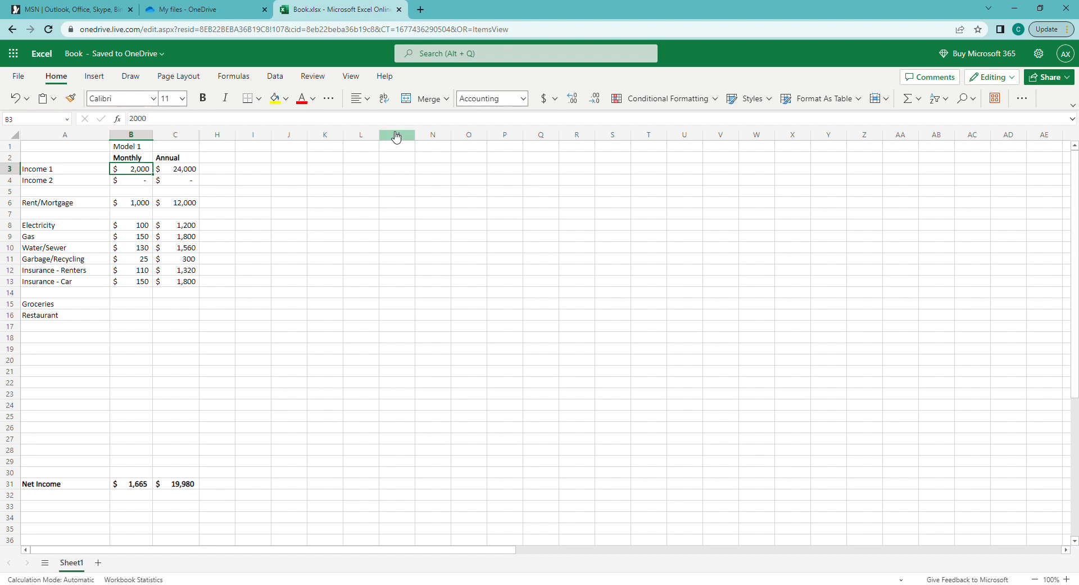
key(shift+Down)
key(Left)
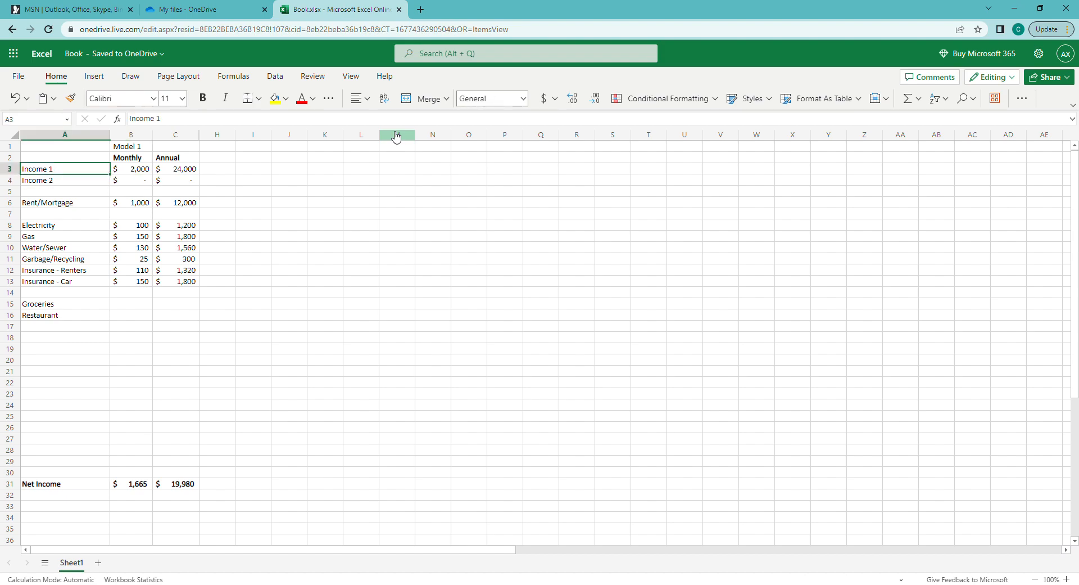
key(shift+Down)
key(ctrl+b)
key(Right)
key(shift+Down)
key(shift+Right)
key(ctrl+b)
Check the bolded income cells, then move down to the Groceries amount
key(shift+Left)
key(shift+Up)
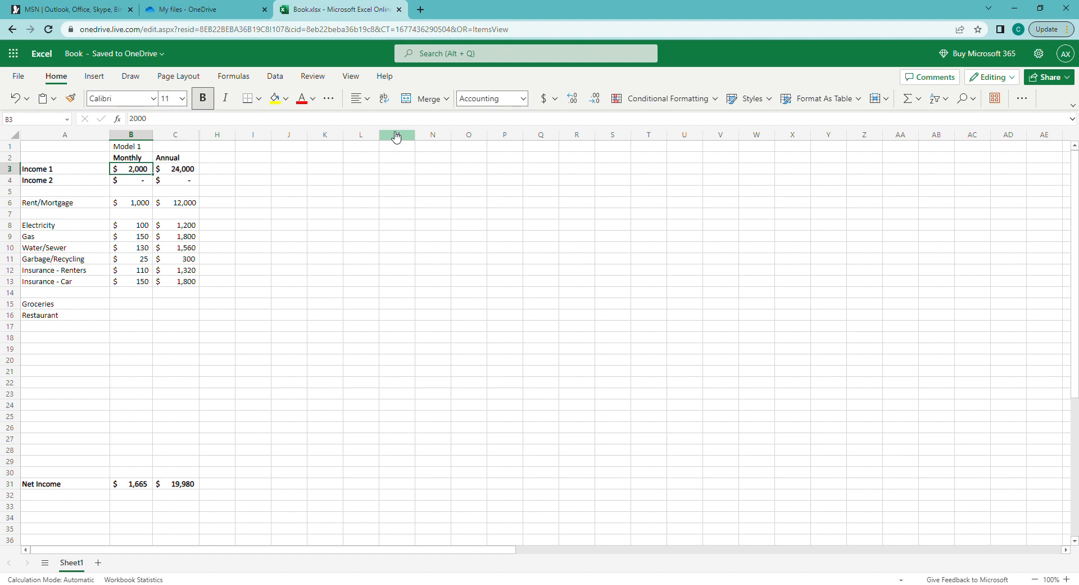
key(Down)
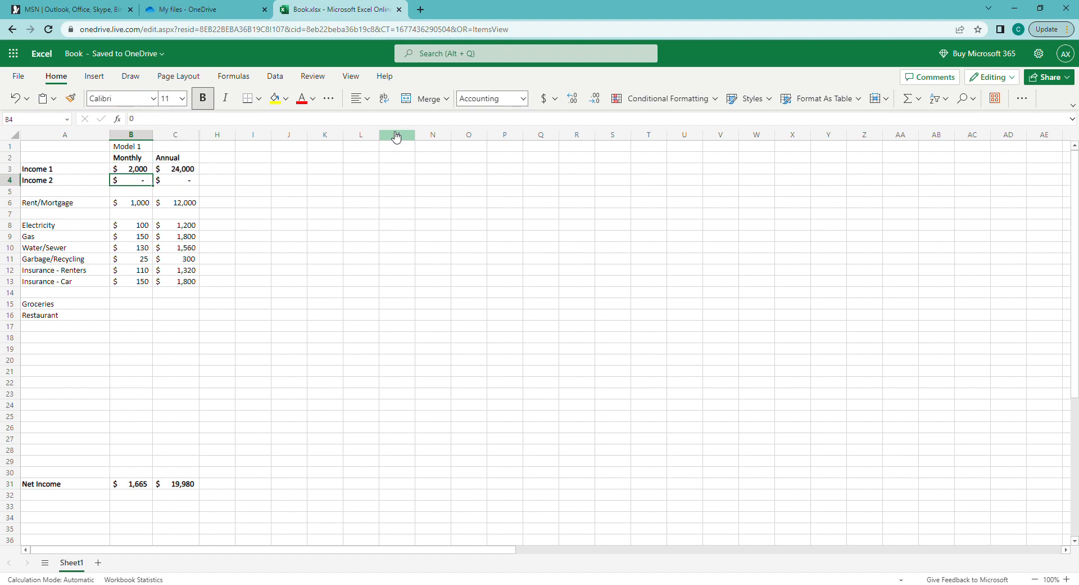
key(Up)
key(Left)
key(Down)
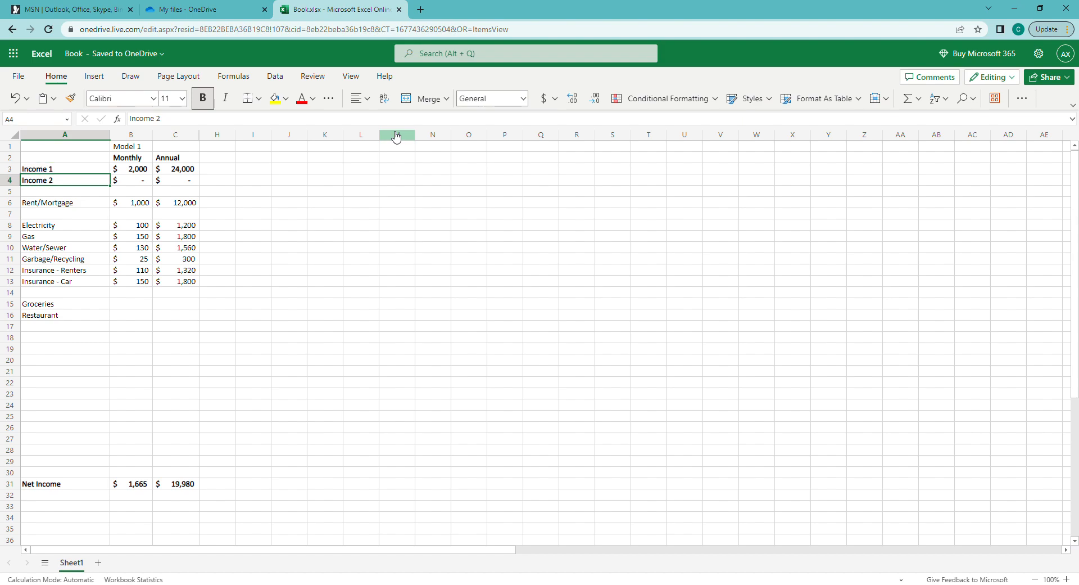
key(Right)
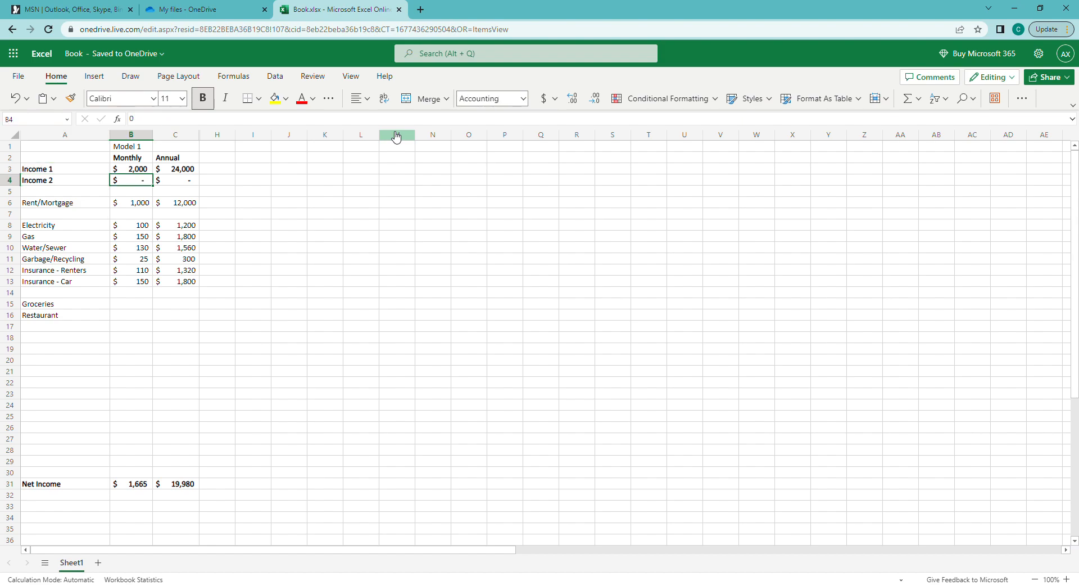
key(Down)
key(Down)
key(Down)
key(Down)
key(Down)
key(Down)
key(Down)
key(Down)
key(Down)
key(Down)
key(Down)
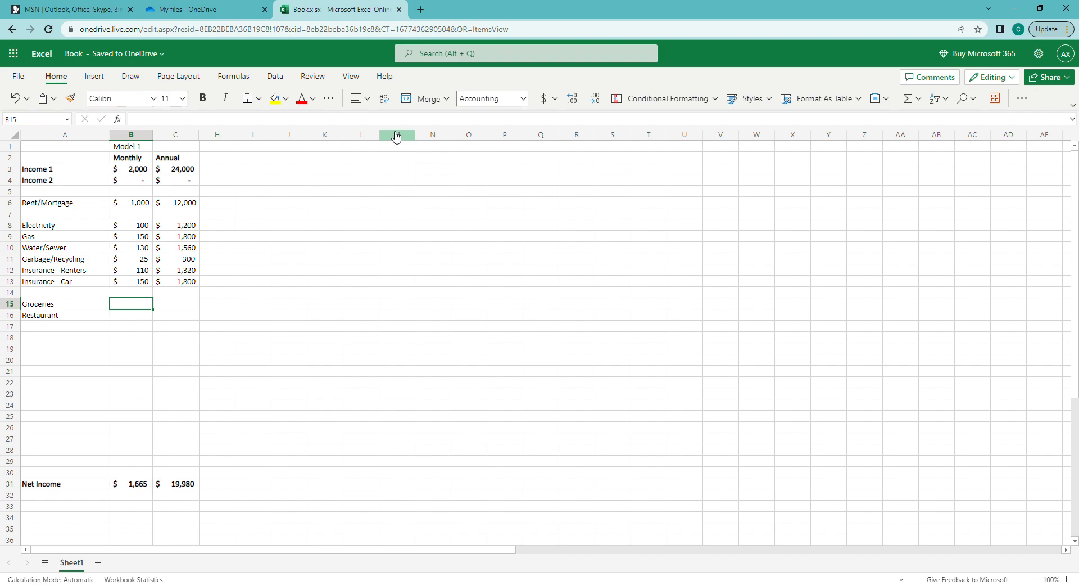
Enter $300 for Groceries and copy in the annual formula, giving $3,600
text(300)
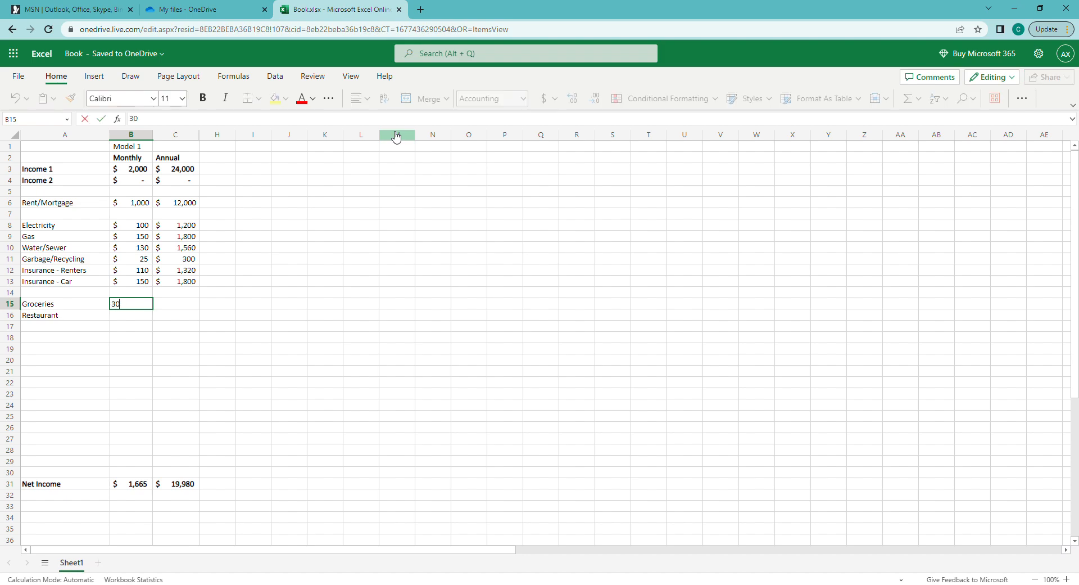
key(Return)
key(Up)
key(Right)
key(Up)
key(Up)
key(ctrl+c)
key(Down)
key(Down)
key(ctrl+v)
key(Down)
Rename Restaurant to 'Restaurants' and enter $50 as its monthly amount
key(Left)
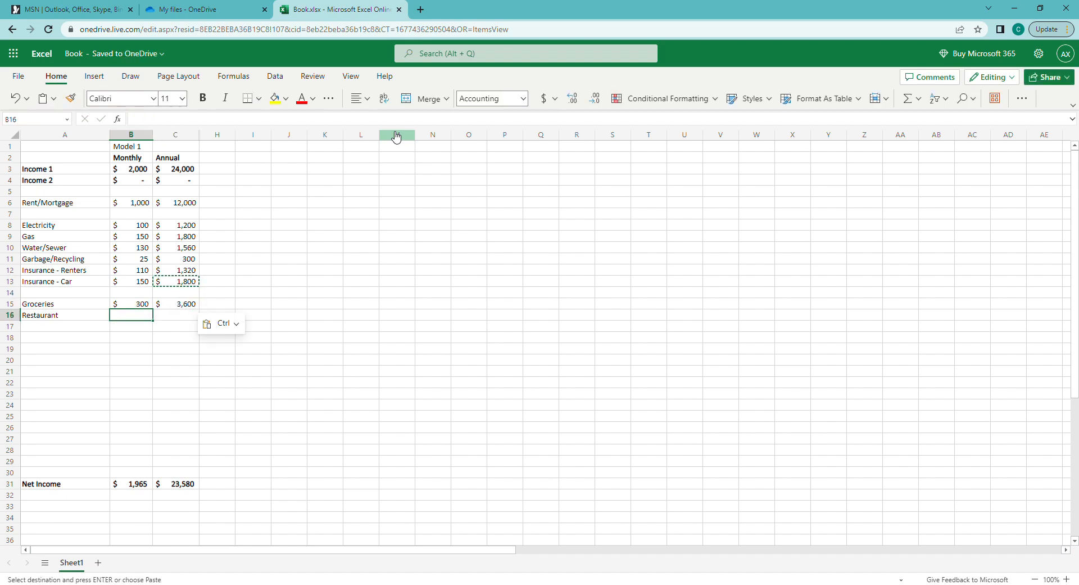
key(Left)
key(F2)
text(s)
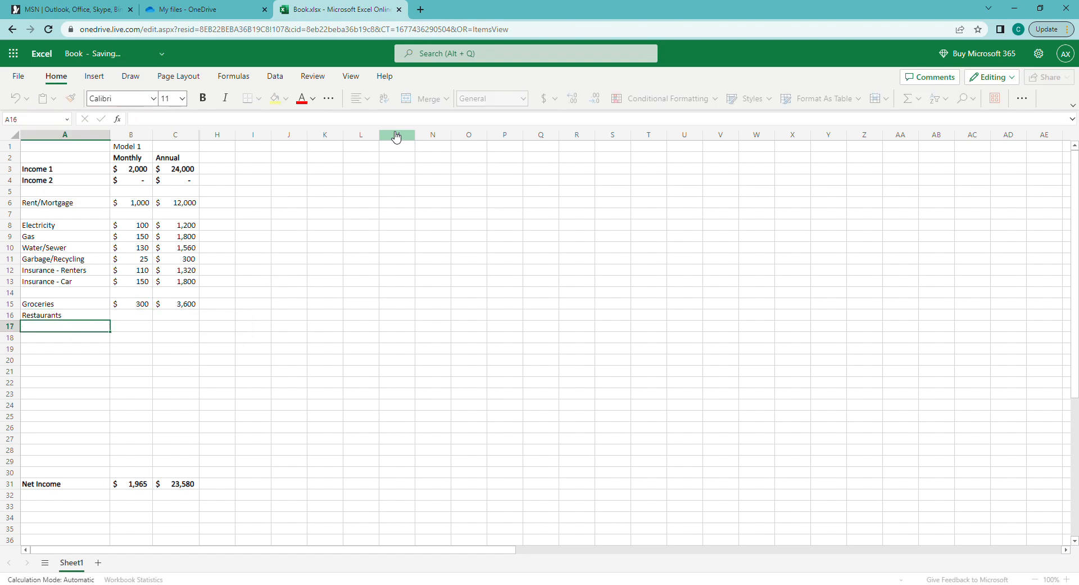
key(Tab)
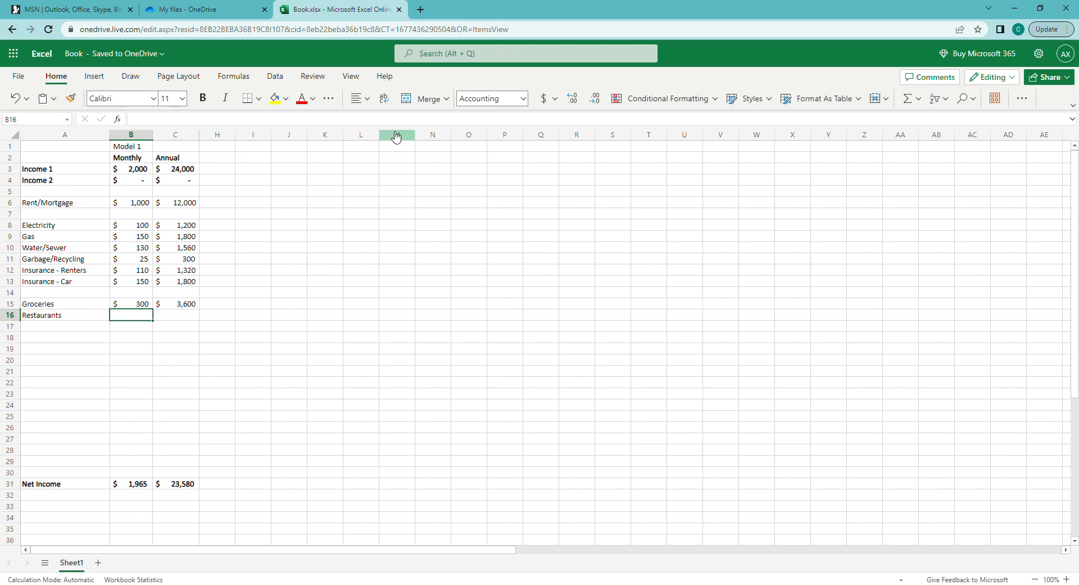
text(50)
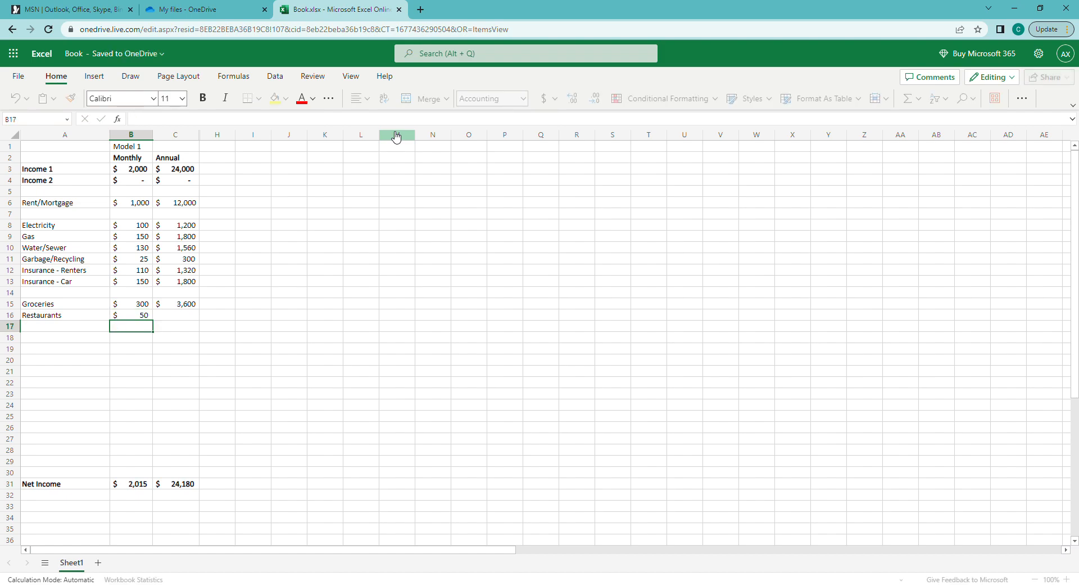
key(Tab)
Copy the annual formula to Restaurants for $600, then open B31 for editing
key(Up)
key(ctrl+c)
key(Down)
key(ctrl+v)
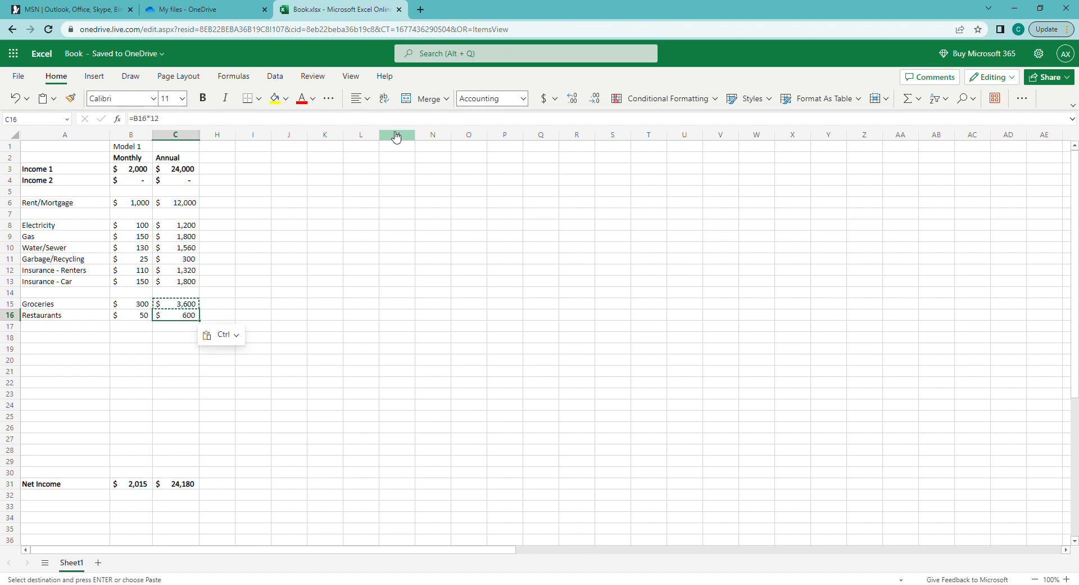
key(ctrl+Down)
key(Left)
key(F2)
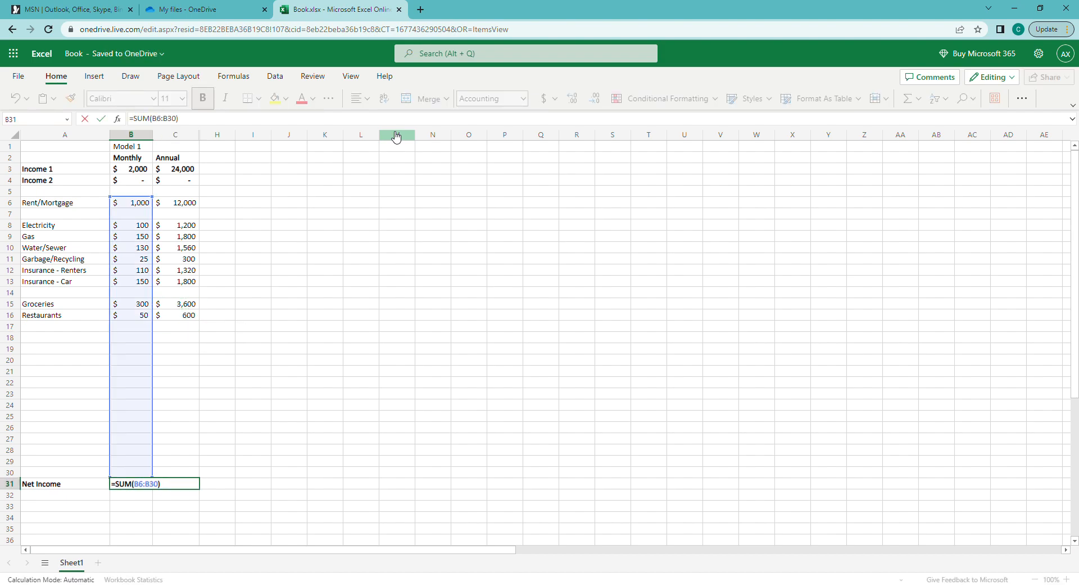
Change B31 to =SUM(B3:B5)-SUM(B6:B30) so expenses are subtracted from income
key(Left)
key(Left)
key(Left)
key(Left)
text(sum()
drag(131, 170, 149, 194)
text())
key(Return)
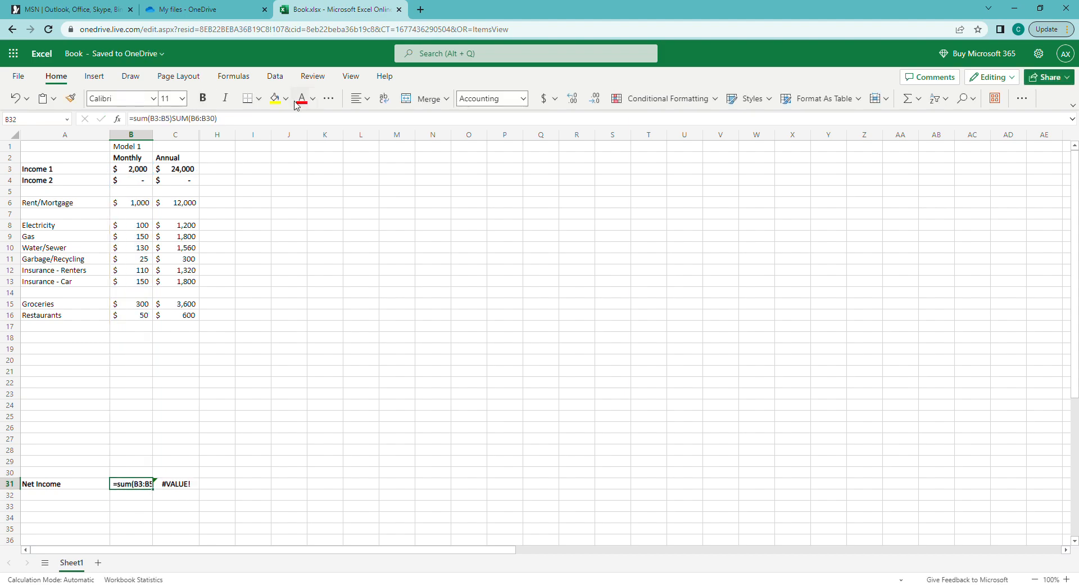
key(F2)
click(177, 119)
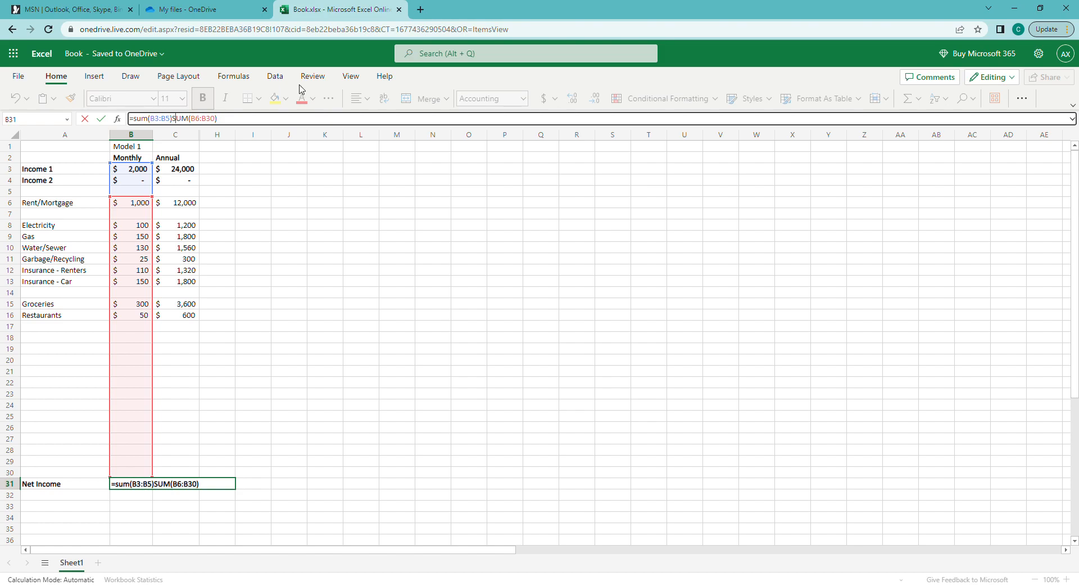
text(-)
key(Return)
key(Up)
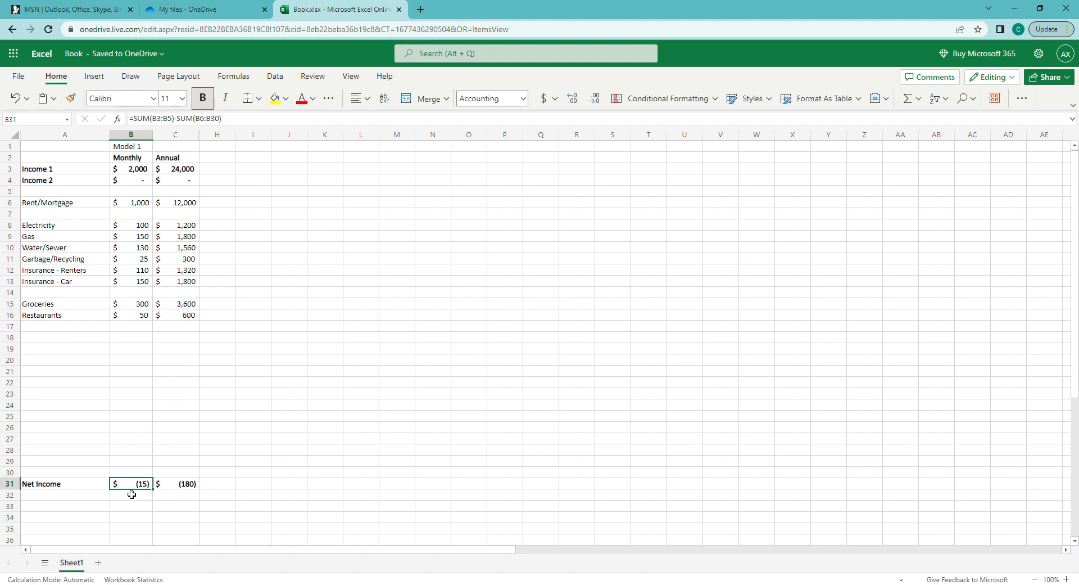
Check the expense total and lower Restaurants to $35, bringing Net Income to zero
drag(137, 204, 132, 319)
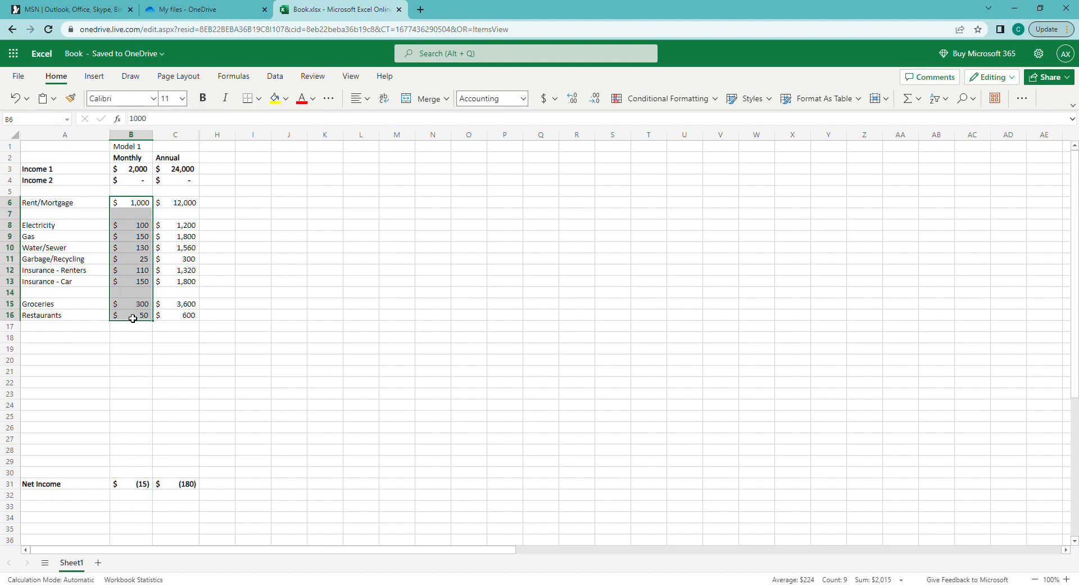
click(145, 169)
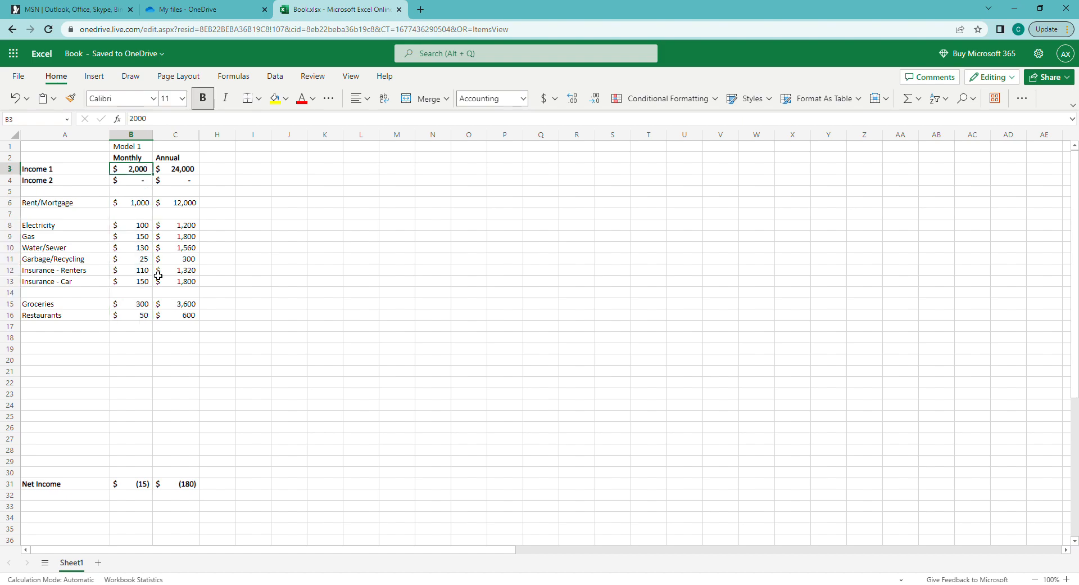
click(90, 173)
click(140, 319)
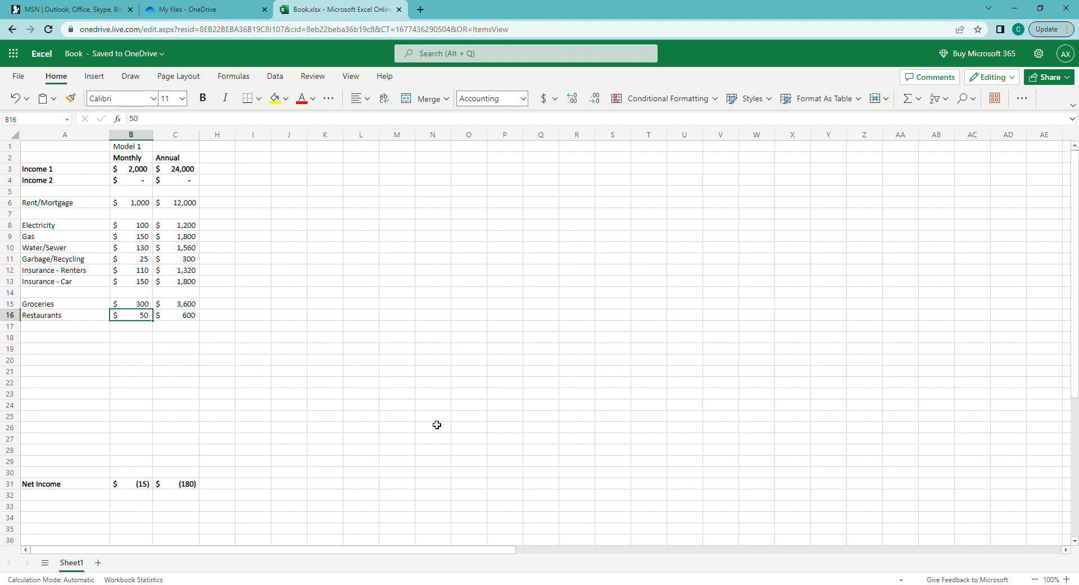
text(35)
key(Return)
key(Up)
key(Left)
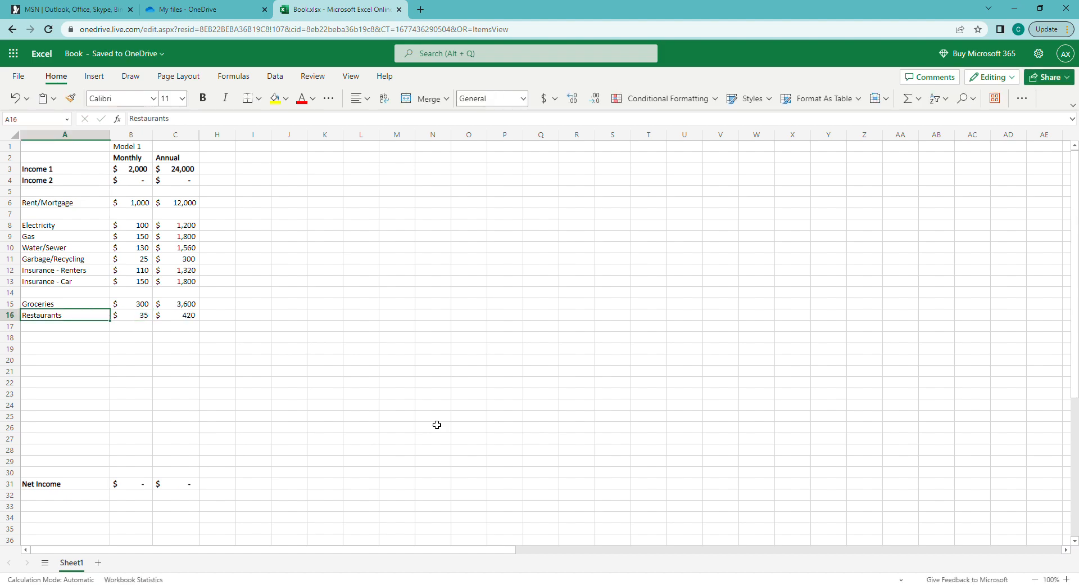
key(Right)
key(Left)
key(Down)
key(Down)
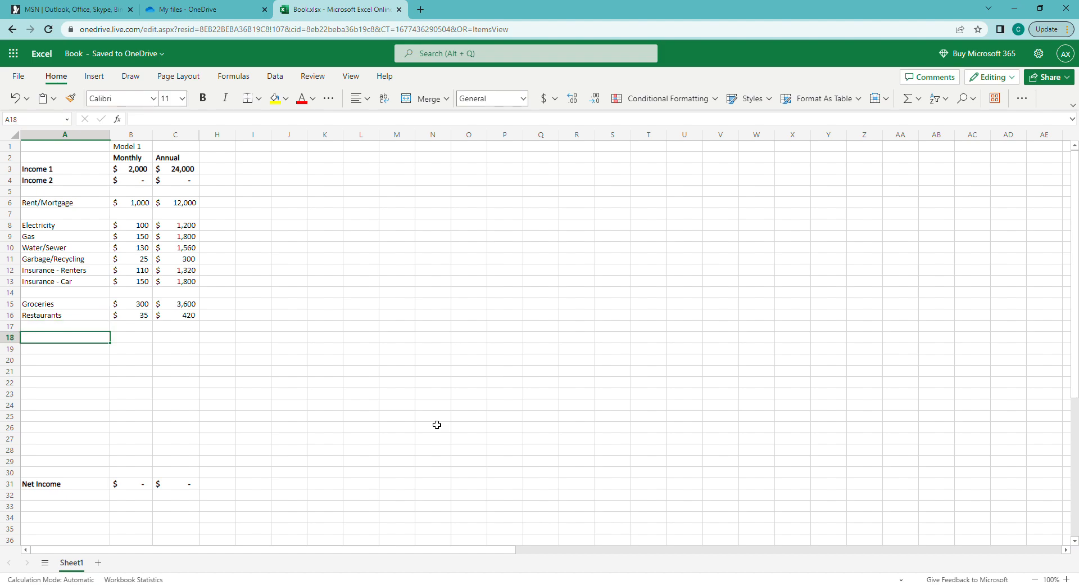
Enter 'Subscriptions - Netflix' in A18 and copy it to A19, renamed 'Subscriptions - Amazon'
text(Subscription)
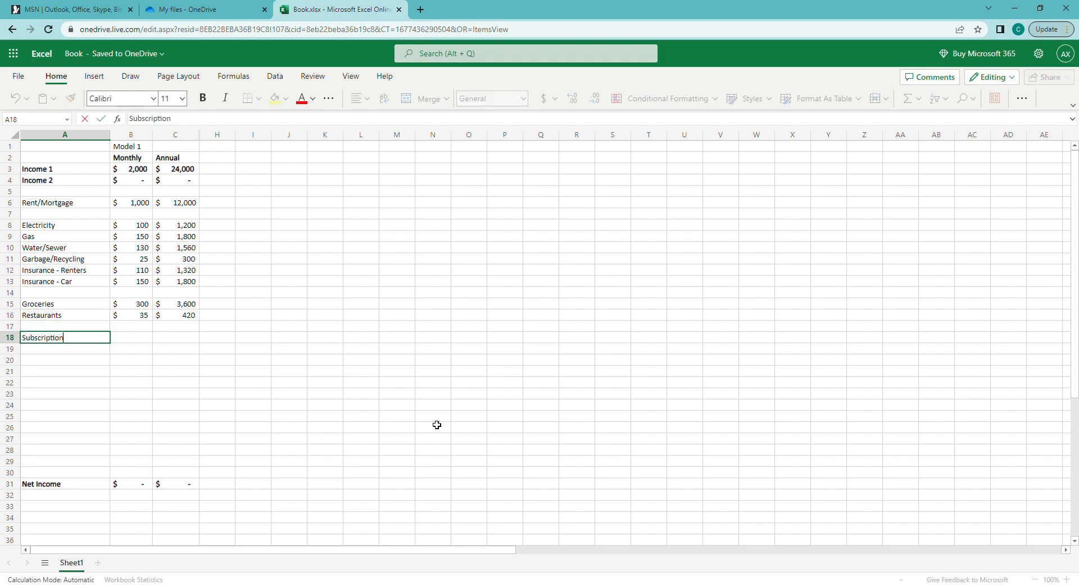
text(s - Netflix)
key(Return)
key(Up)
key(ctrl+c)
key(Down)
key(ctrl+v)
key(F2)
key(ctrl+shift+Left)
text(Amazon)
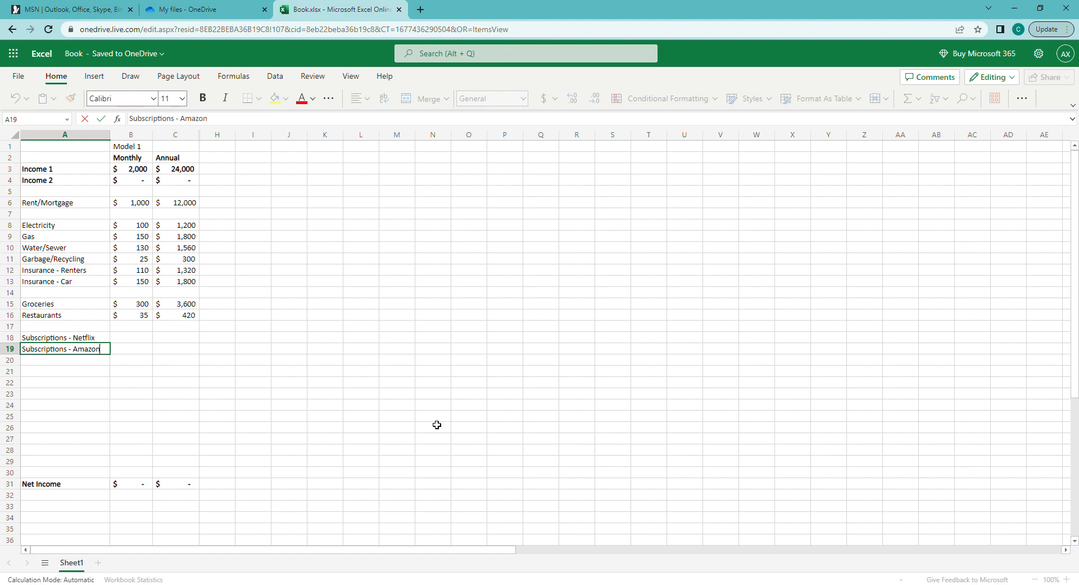
key(Return)
Copy the subscription label down to A20 and A21, renaming them Costco and Golf Club
key(Up)
key(ctrl+c)
key(Down)
key(ctrl+v)
key(ctrl+shift+Left)
text(Costco)
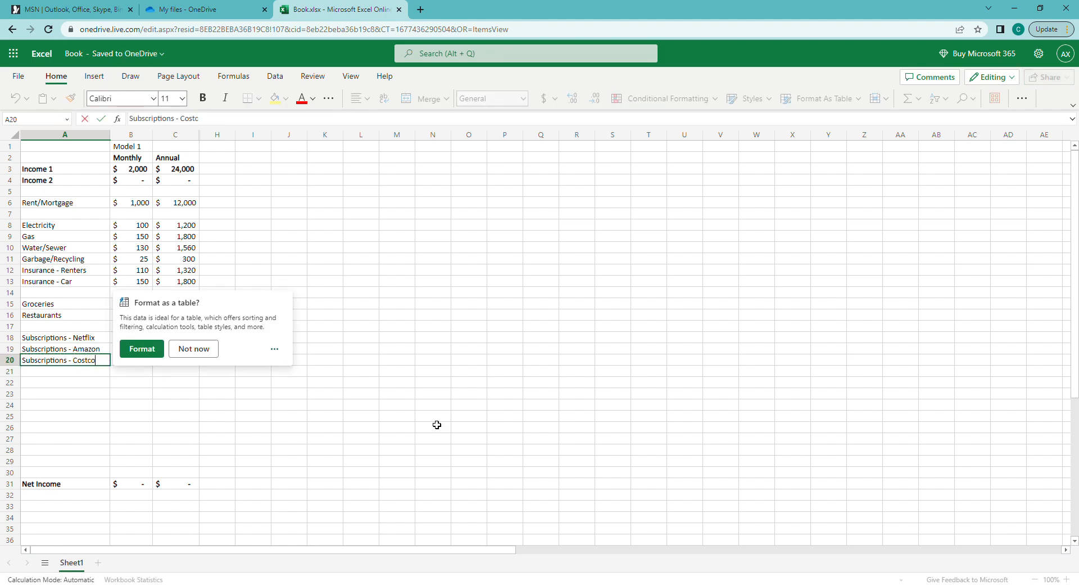
key(Return)
key(Up)
key(ctrl+c)
key(Down)
key(ctrl+v)
key(ctrl+shift+Left)
text(Golf Club)
key(Return)
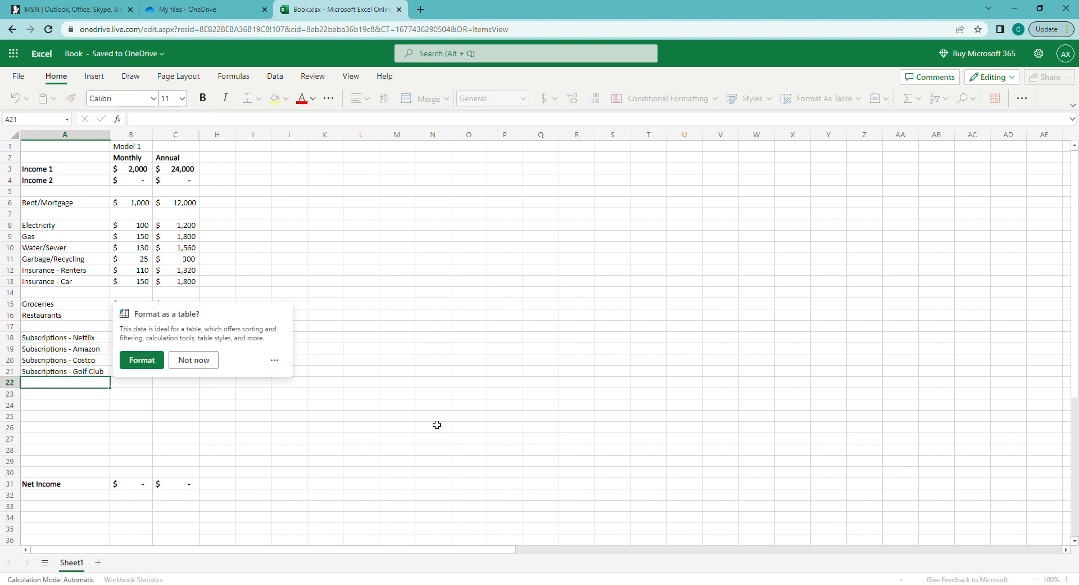
Check the Net Income formula in B31 and toggle bold on it
key(Up)
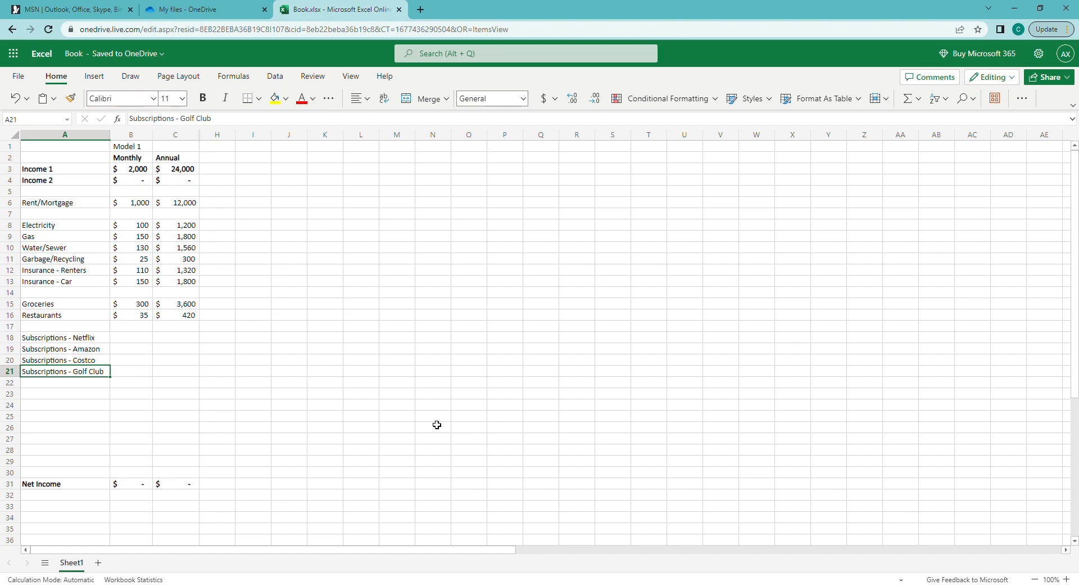
key(Up)
key(Right)
key(Down)
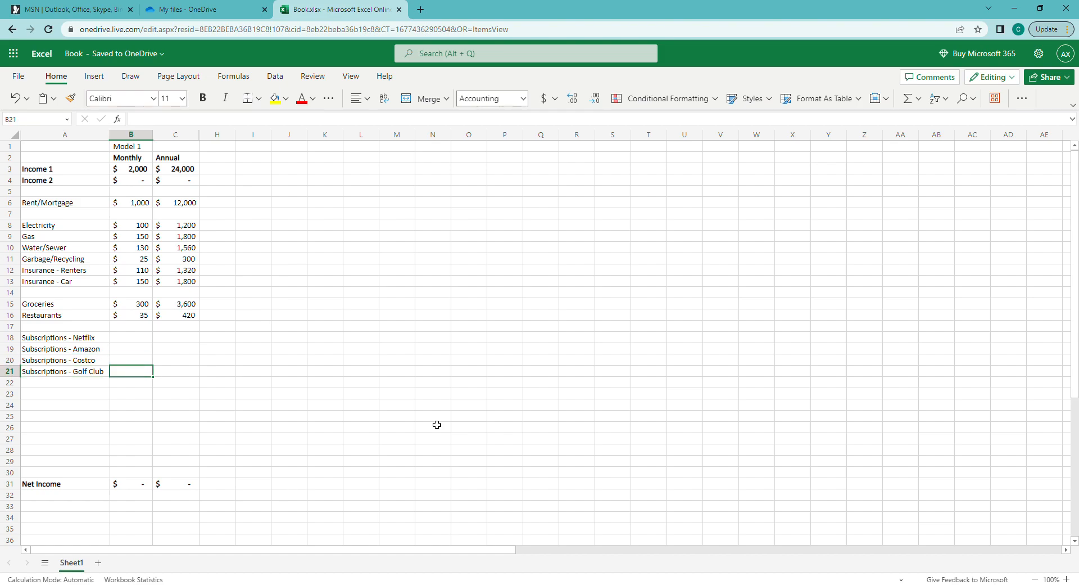
click(144, 494)
click(143, 486)
key(ctrl+b)
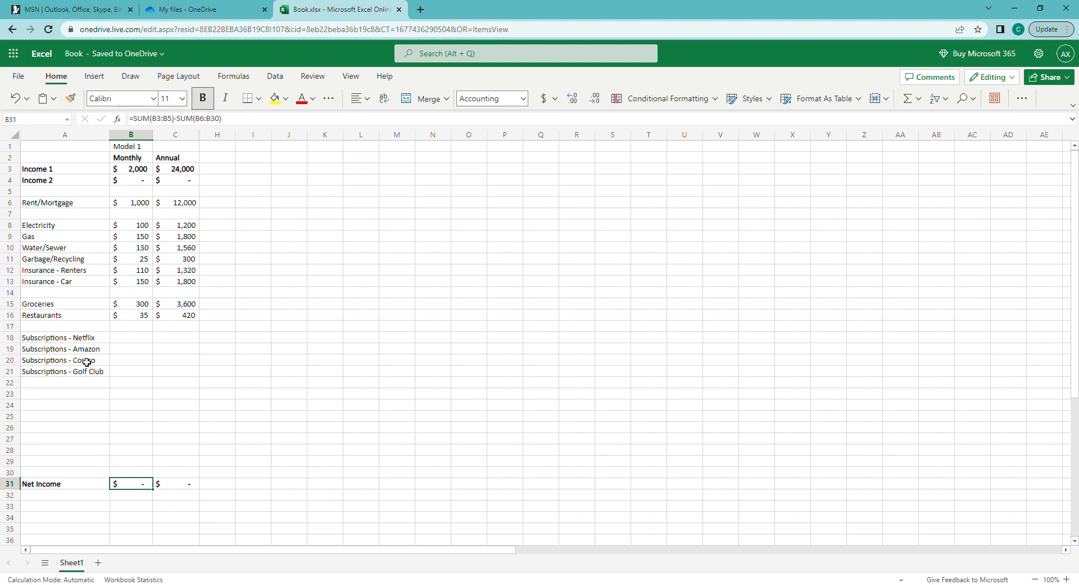
Add 'Gifts - Birthdays', 'Gifts - Xmas' and 'Gift - Charitables' labels in A23:A25
click(67, 396)
text(Gifts -)
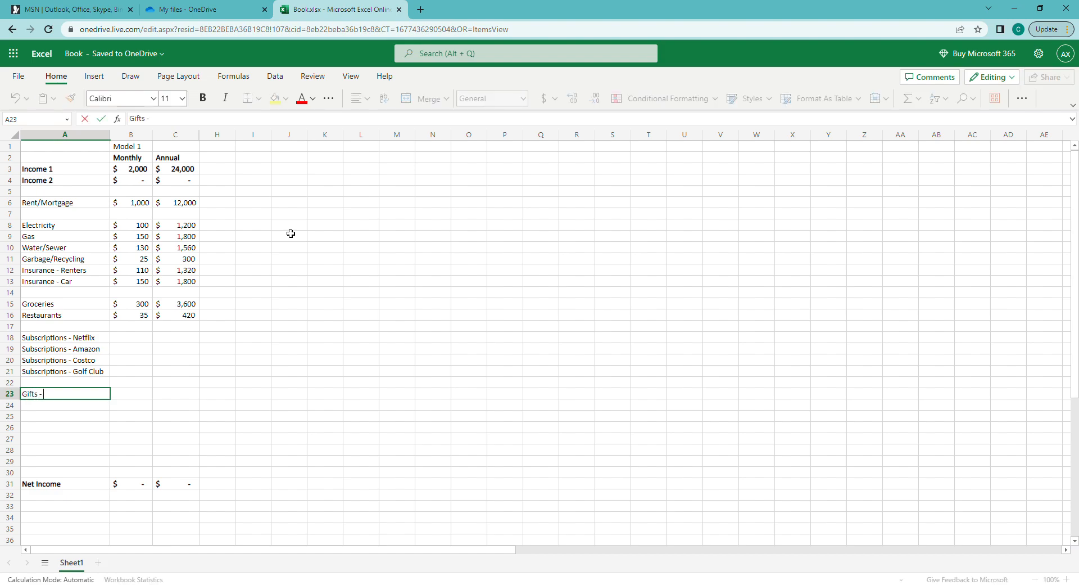
text( Birthdays)
key(Return)
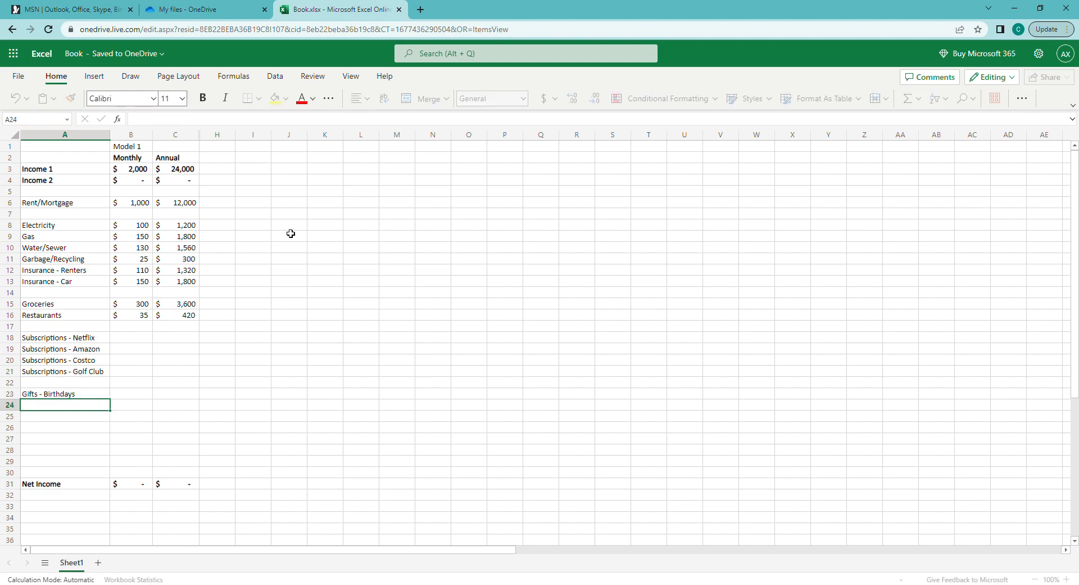
key(Up)
key(ctrl+c)
key(Down)
key(ctrl+v)
key(F2)
key(ctrl+shift+Left)
text(Xmas)
key(Return)
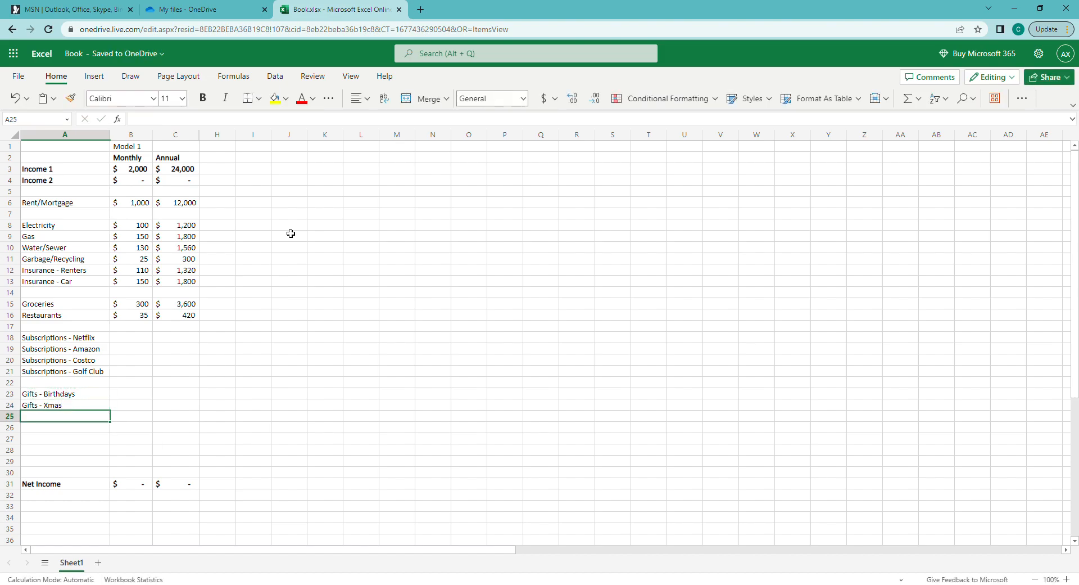
text(Gift - Cha)
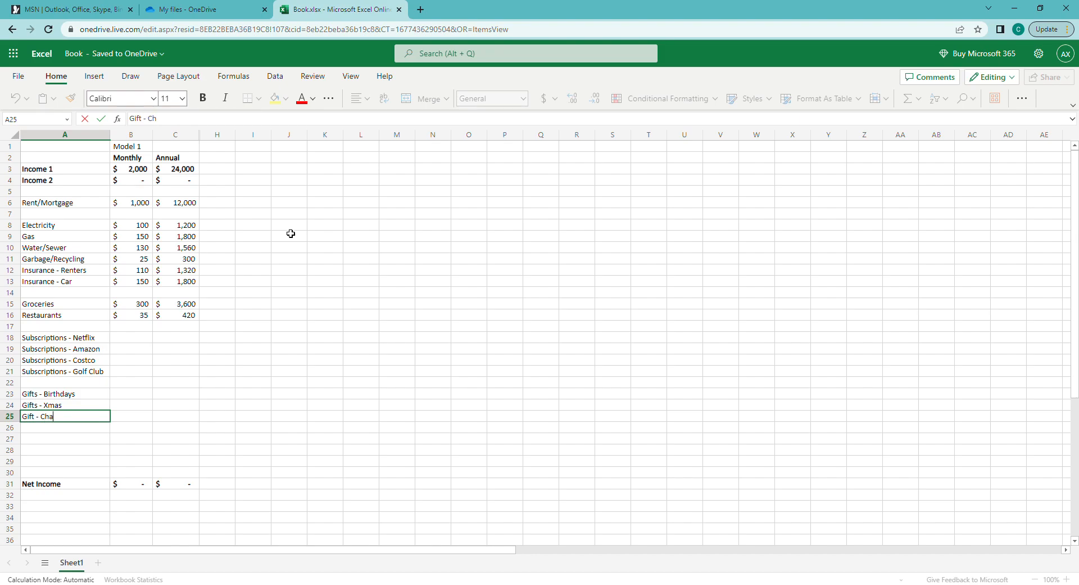
text(ritables)
key(ctrl+Return)
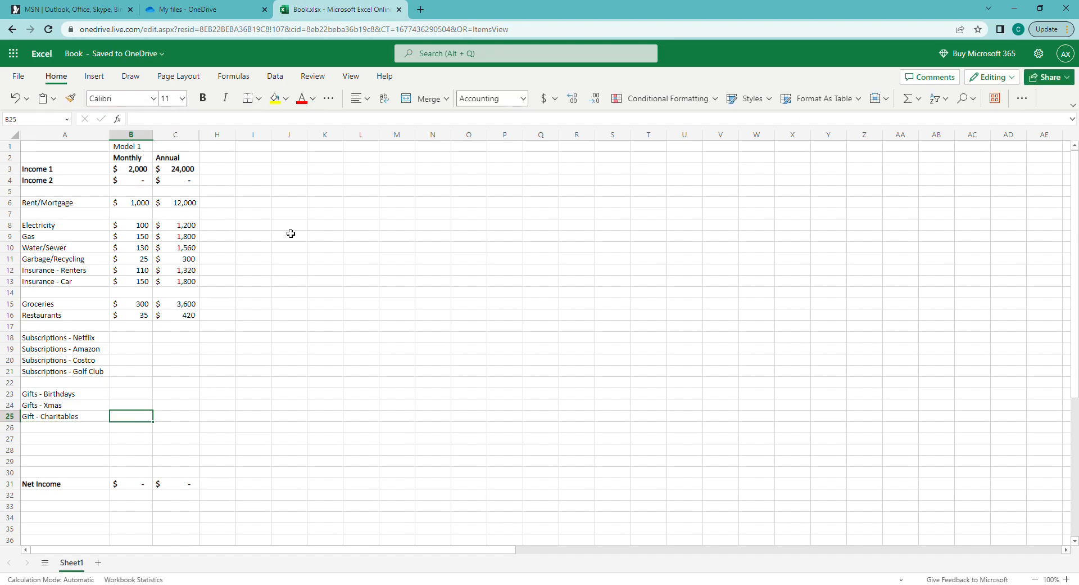
Copy the Restaurants annual formula from C16 into the subscription and gift annual cells
click(188, 315)
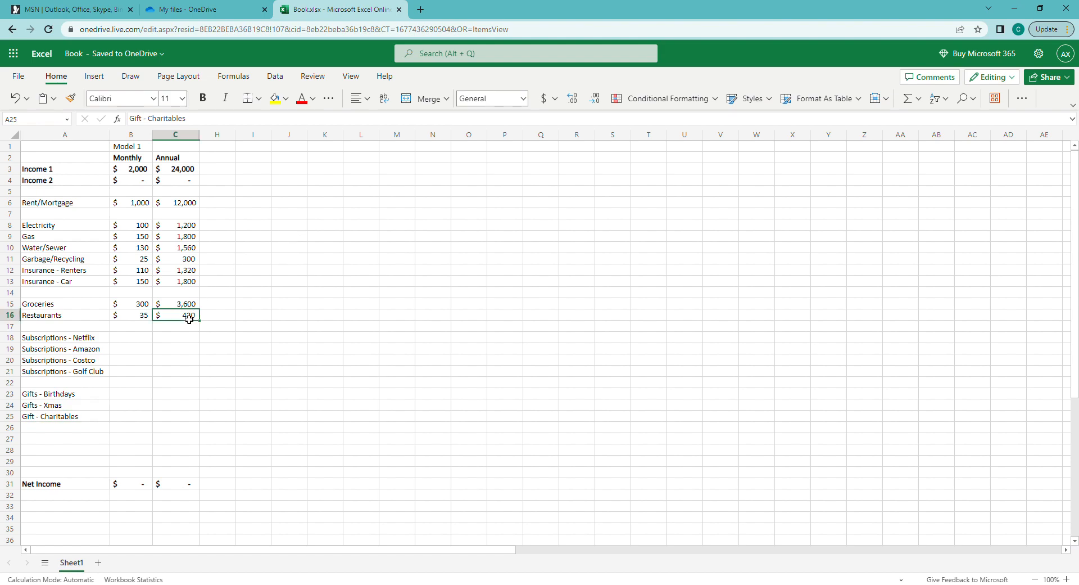
key(ctrl+c)
drag(186, 336, 184, 419)
key(ctrl+v)
key(ctrl+v)
Enter 0 as the monthly amount for each subscription and gift row
click(133, 406)
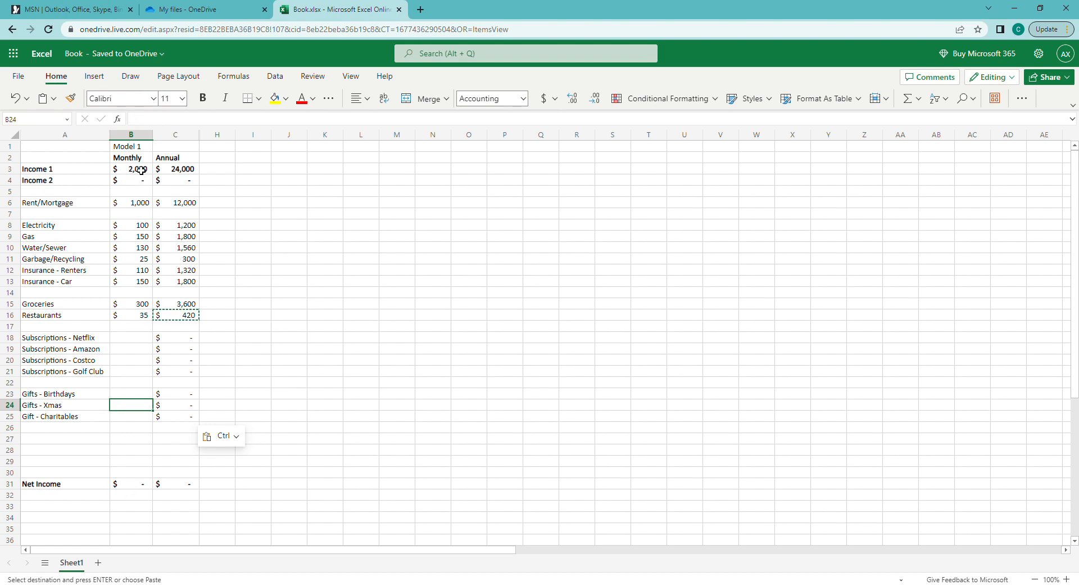
click(131, 339)
text(0)
key(Return)
text(0)
key(Return)
text(0)
key(Return)
text(0)
key(Return)
key(Return)
text(0)
key(Return)
text(0)
key(Return)
text(0)
key(Return)
key(Down)
key(Left)
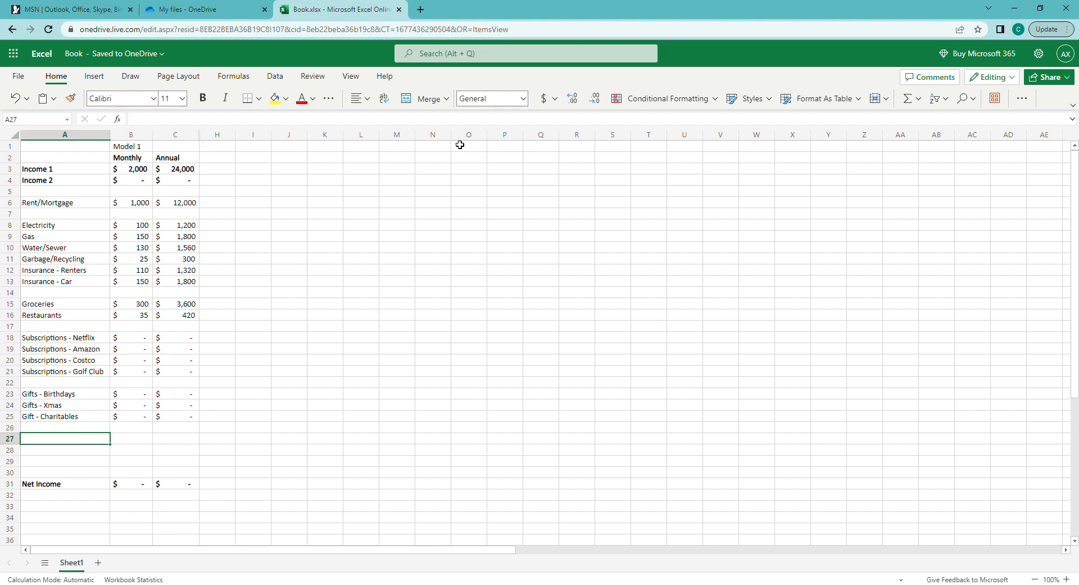
Type the 'Fun' heading in A27 and 'Hobbies' in A28
text(Fun/H)
key(BackSpace)
key(BackSpace)
key(Return)
text(Hobbies)
key(Return)
key(Up)
key(Up)
key(Right)
key(Left)
key(Right)
key(Left)
key(Down)
text(r)
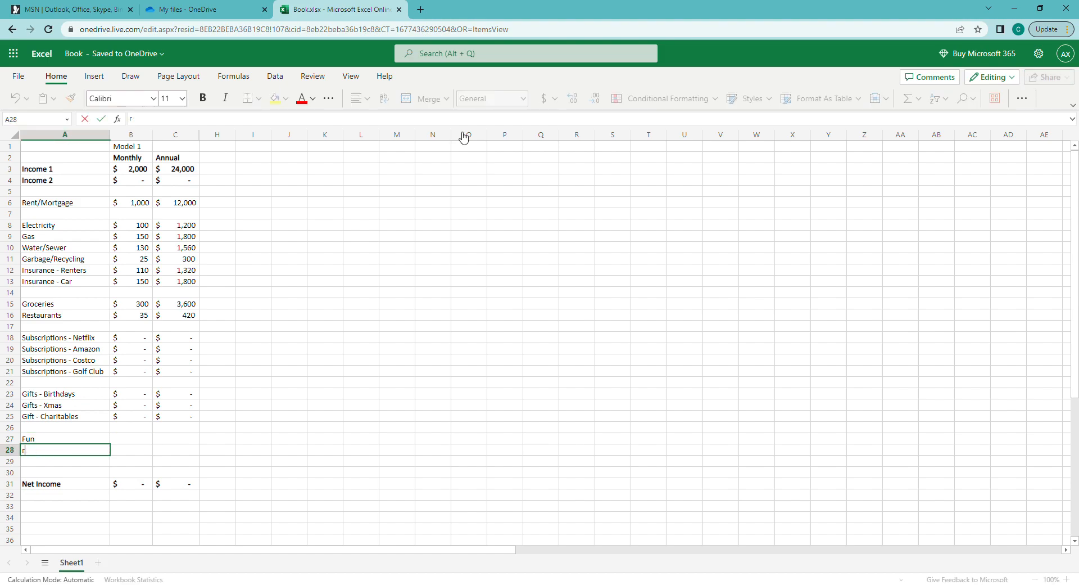
key(BackSpace)
text(Hobbies)
key(Return)
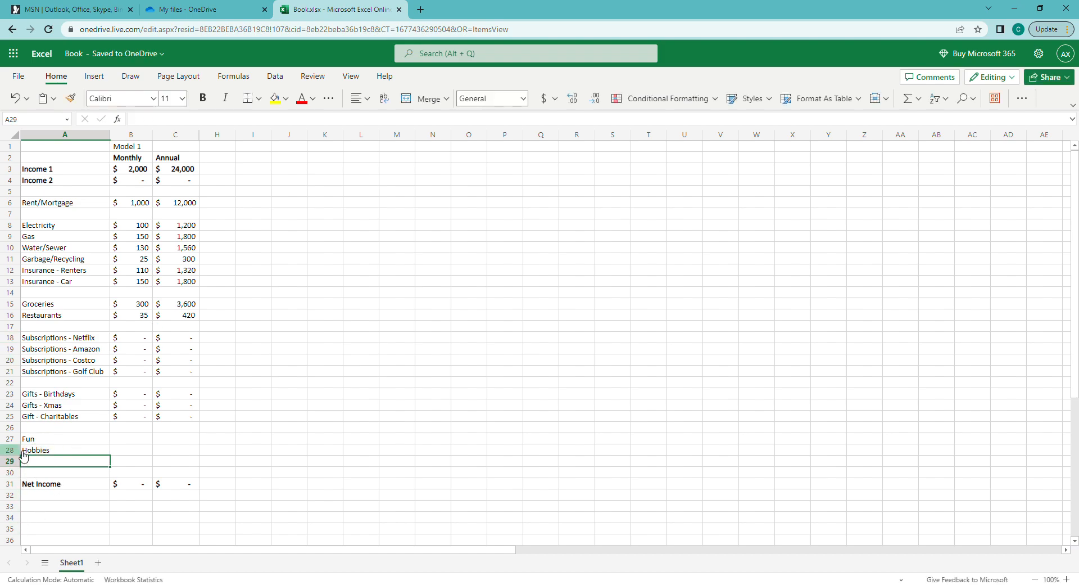
Insert a row above Hobbies and label it 'Fun - Movies'
click(10, 450)
right_click(10, 450)
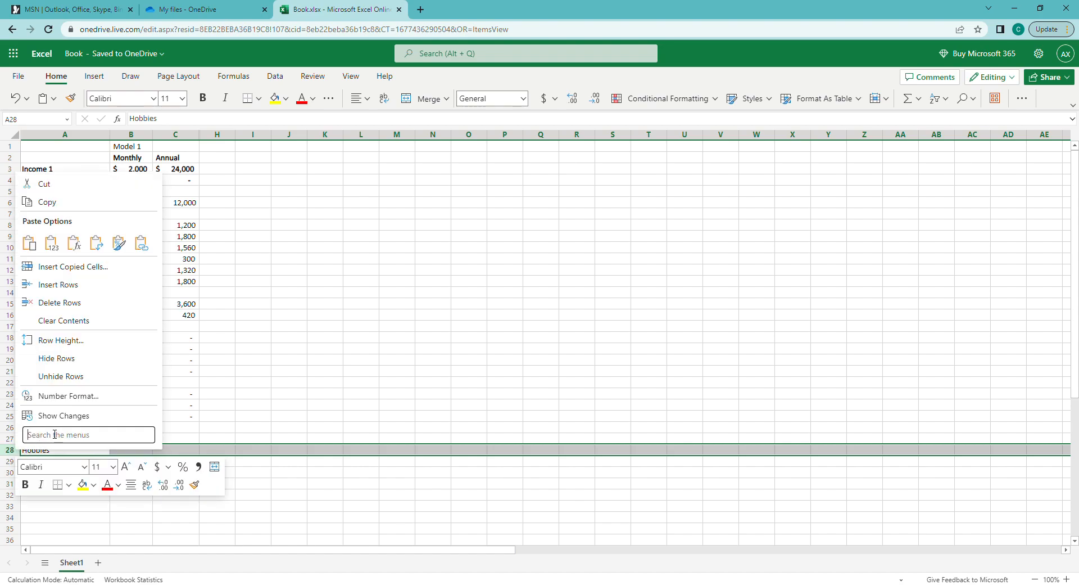
click(74, 290)
click(39, 451)
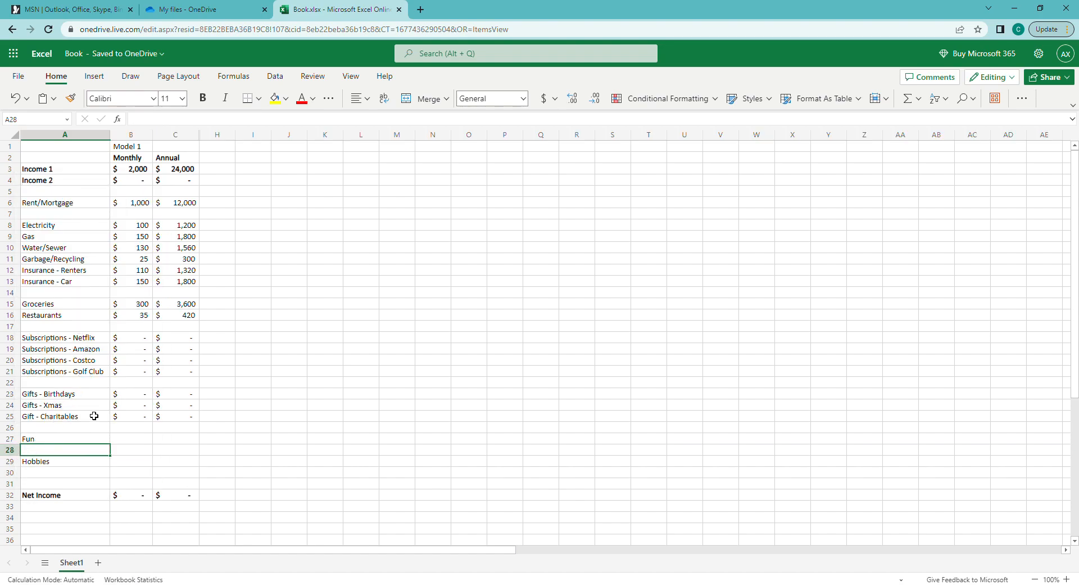
text(Fun - Mo)
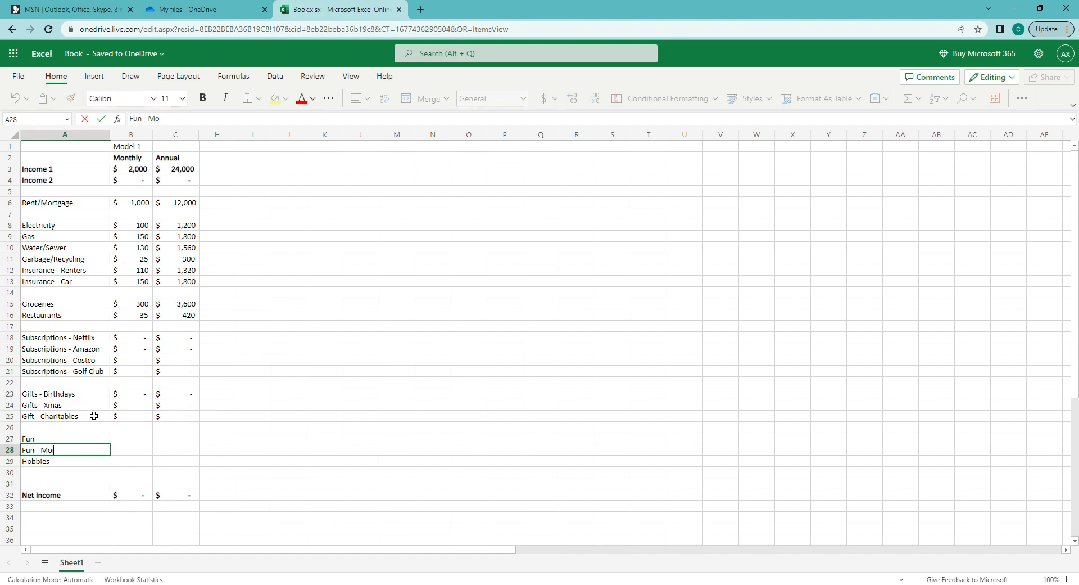
text(vies)
key(Return)
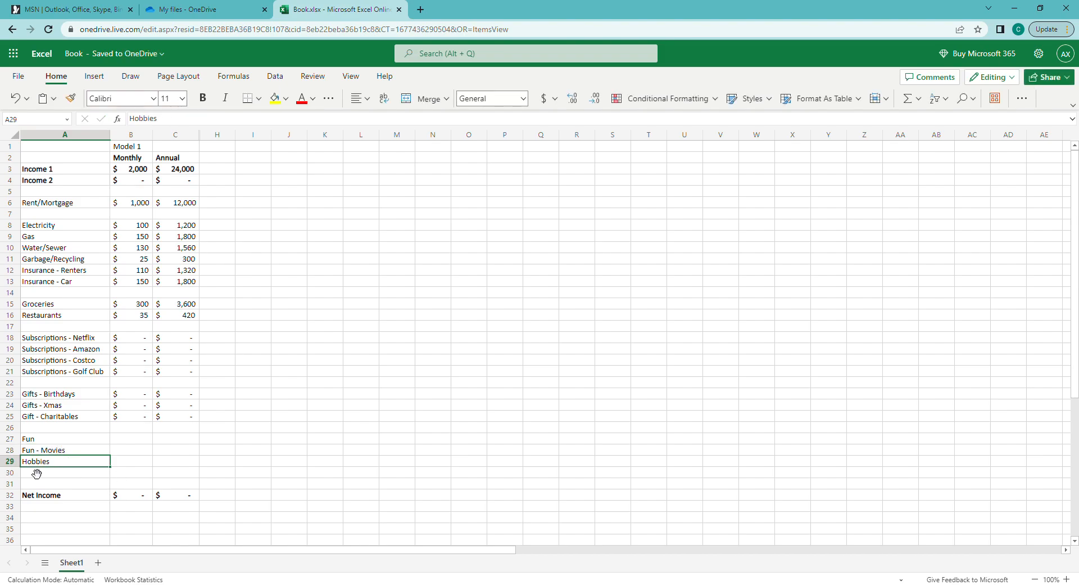
Insert another row above Hobbies and label it 'Fun - Going out with friends'
right_click(16, 462)
click(56, 298)
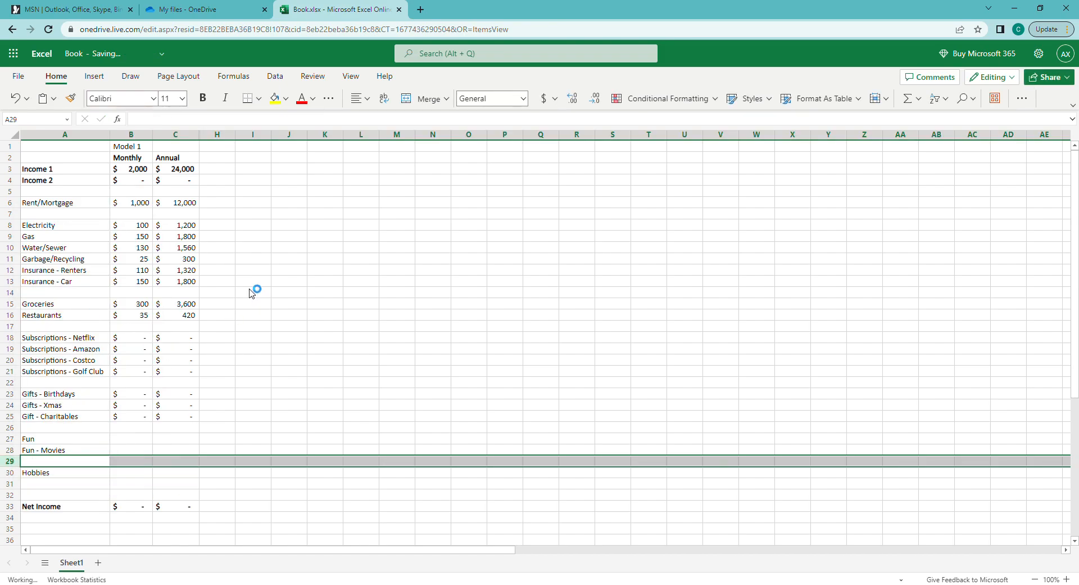
text(Fun - )
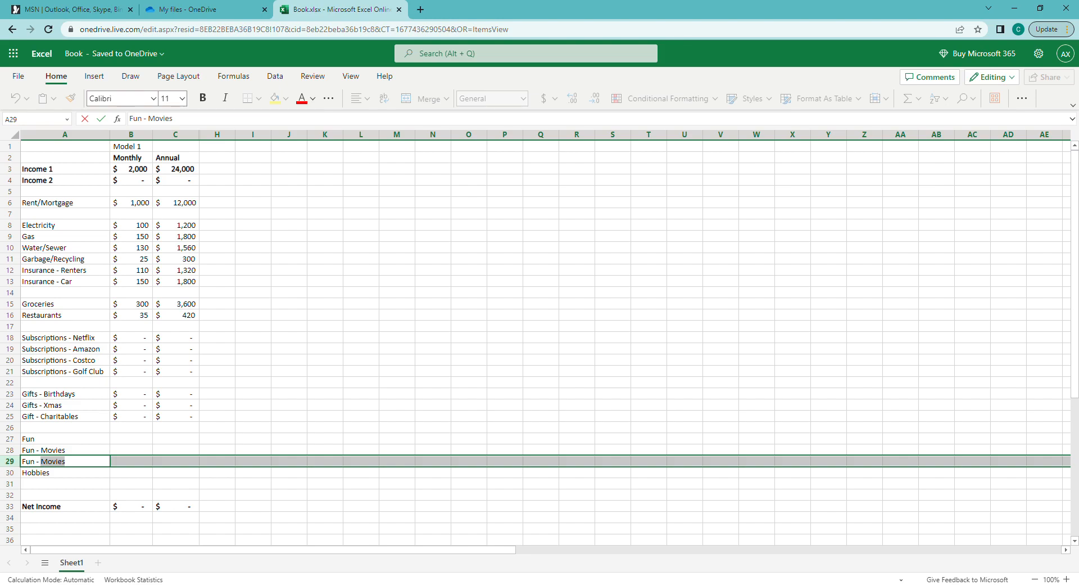
text(Going ut)
key(BackSpace)
text(out with friends)
click(62, 179)
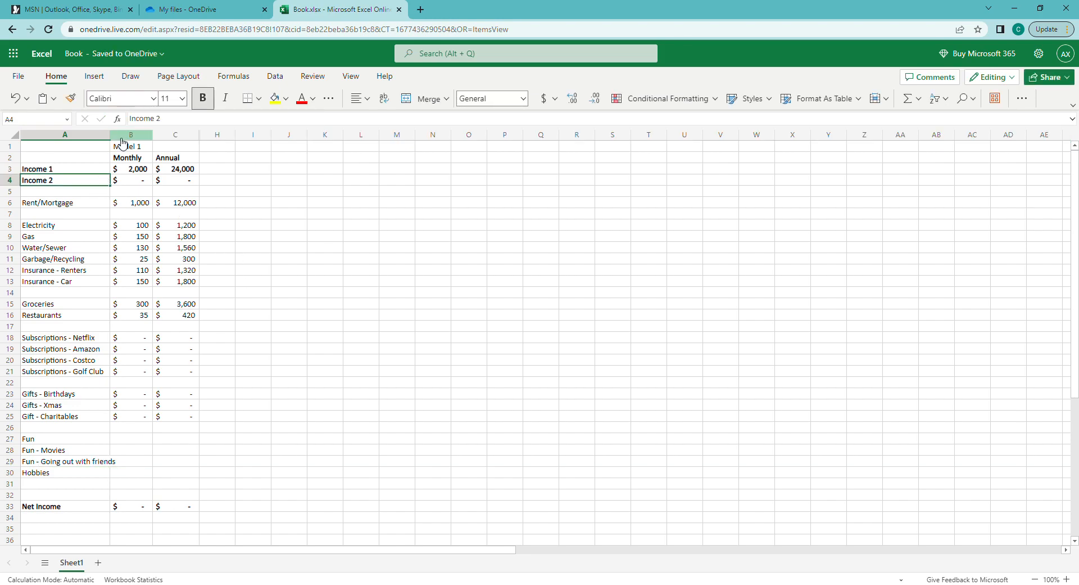
Widen column A and enter 0 monthly amounts in B27:B30
drag(118, 140, 148, 140)
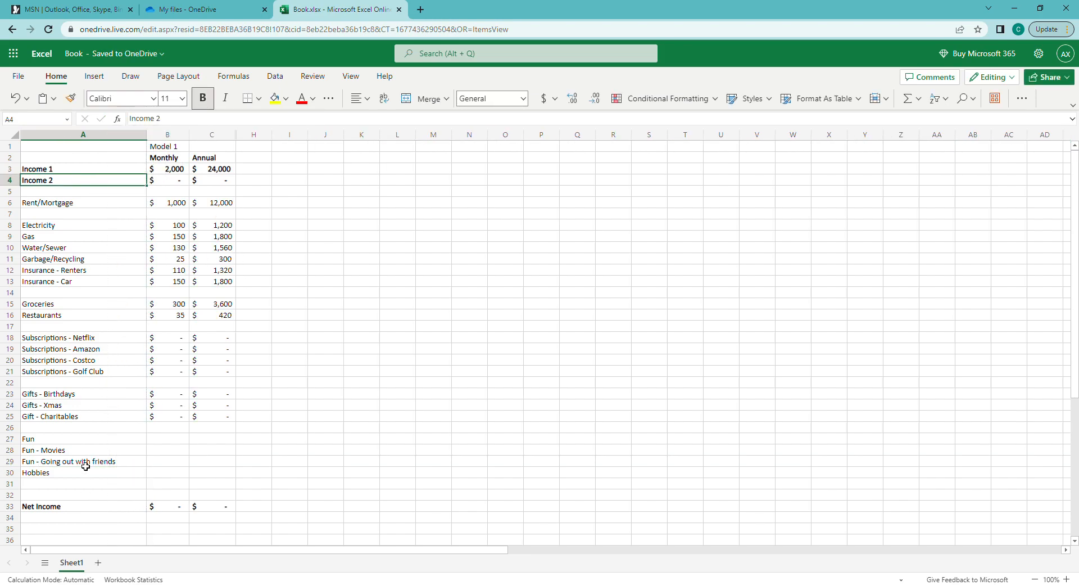
click(167, 439)
text(0)
key(Return)
text(0)
key(Return)
text(0)
key(Return)
text(0)
key(Return)
Copy the annual formula from C25 into C27 through C30
key(Right)
key(Up)
key(Up)
key(Up)
key(Up)
key(Up)
key(ctrl+c)
key(Down)
key(Down)
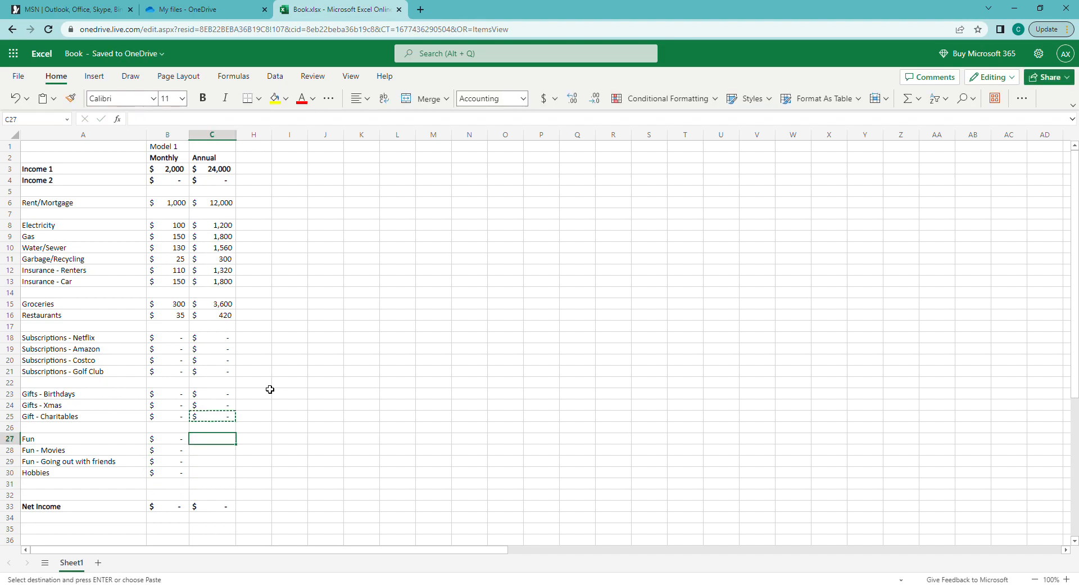
key(ctrl+v)
key(Down)
key(ctrl+v)
key(Down)
key(ctrl+v)
key(Down)
key(ctrl+v)
key(Down)
key(Left)
key(Left)
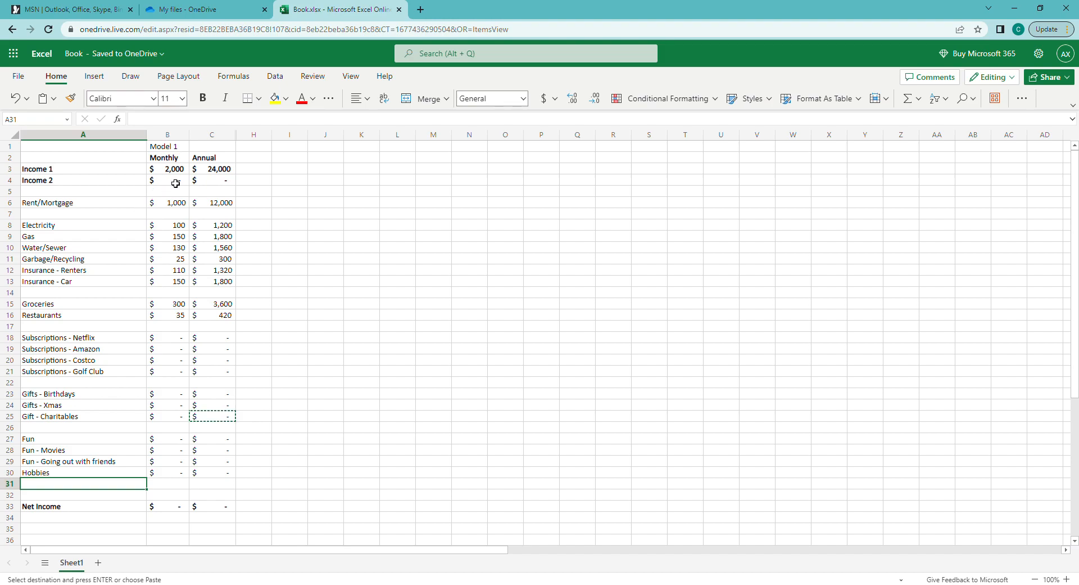
drag(177, 170, 169, 506)
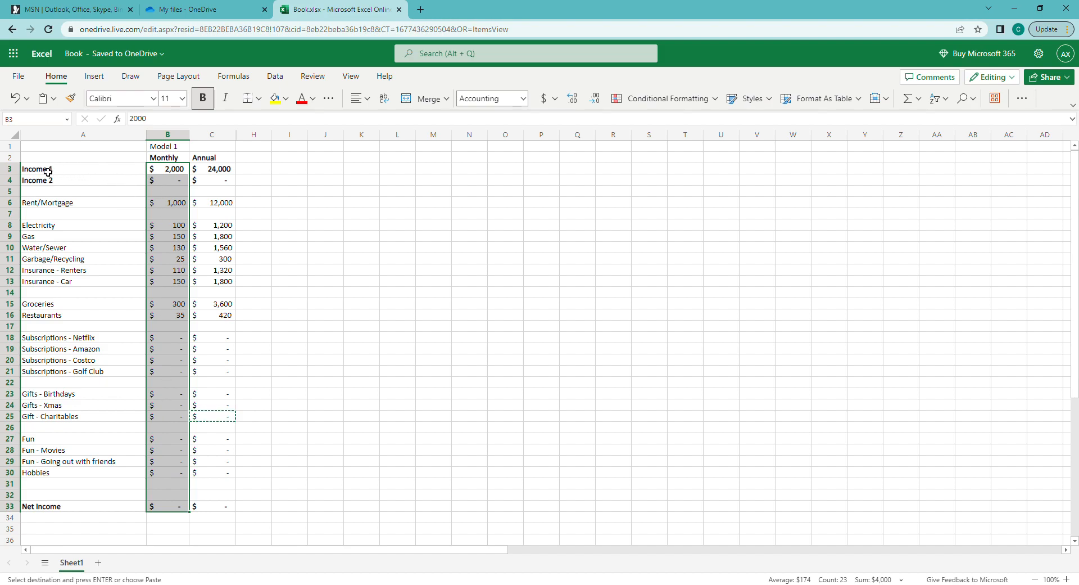
drag(48, 173, 212, 182)
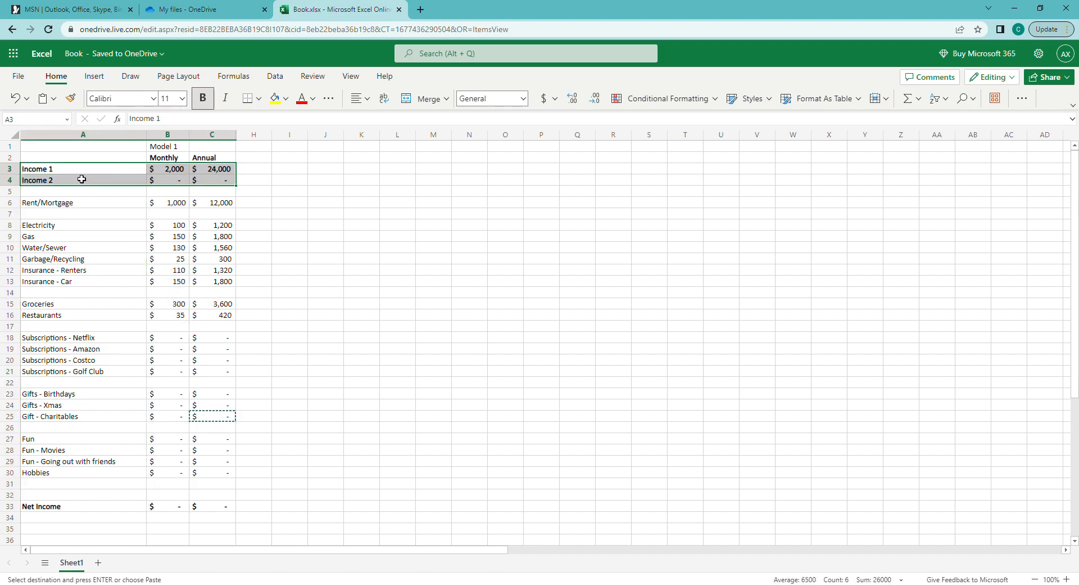
shift+click(279, 181)
drag(278, 181, 218, 181)
drag(83, 511, 211, 509)
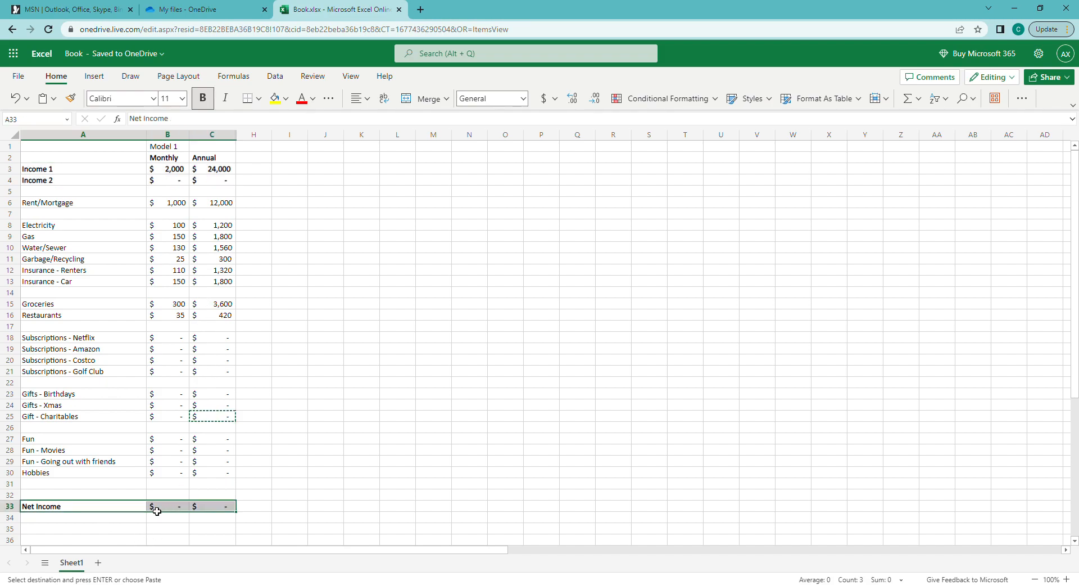